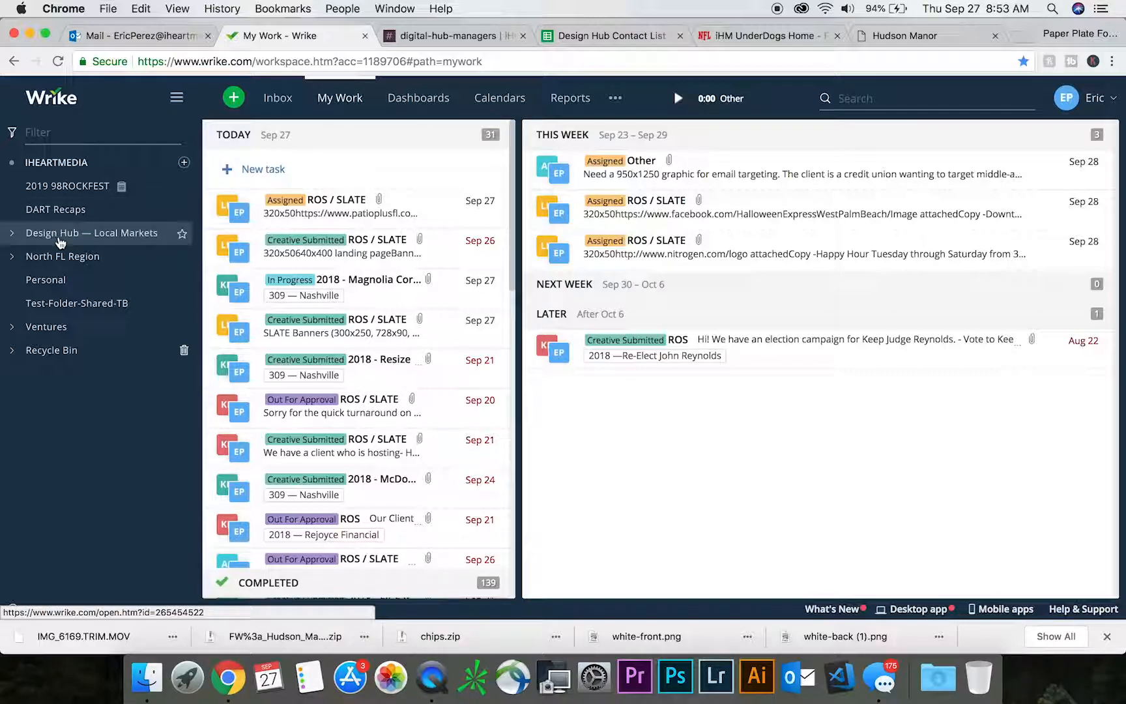
- Start duplicating the first 2018 — New Campaign Template project in Design Hub — Local Markets, naming the copy "2018 — ABC Company-ROS-Oct10"
left_click(11, 236)
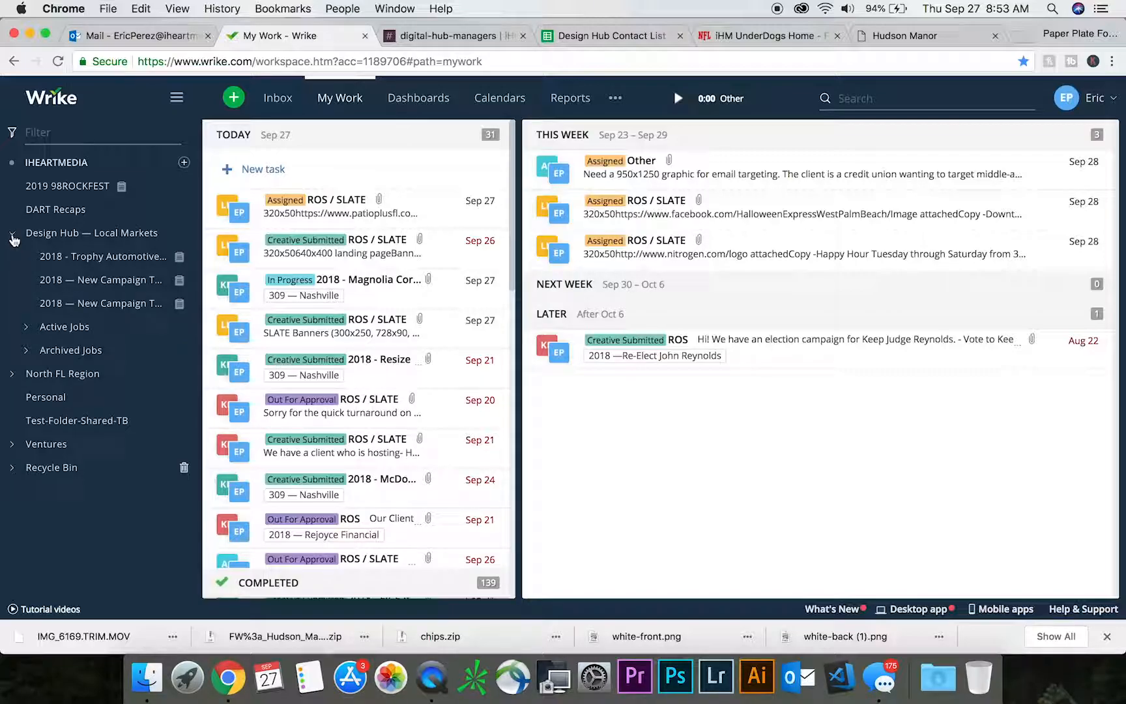
right_click(128, 281)
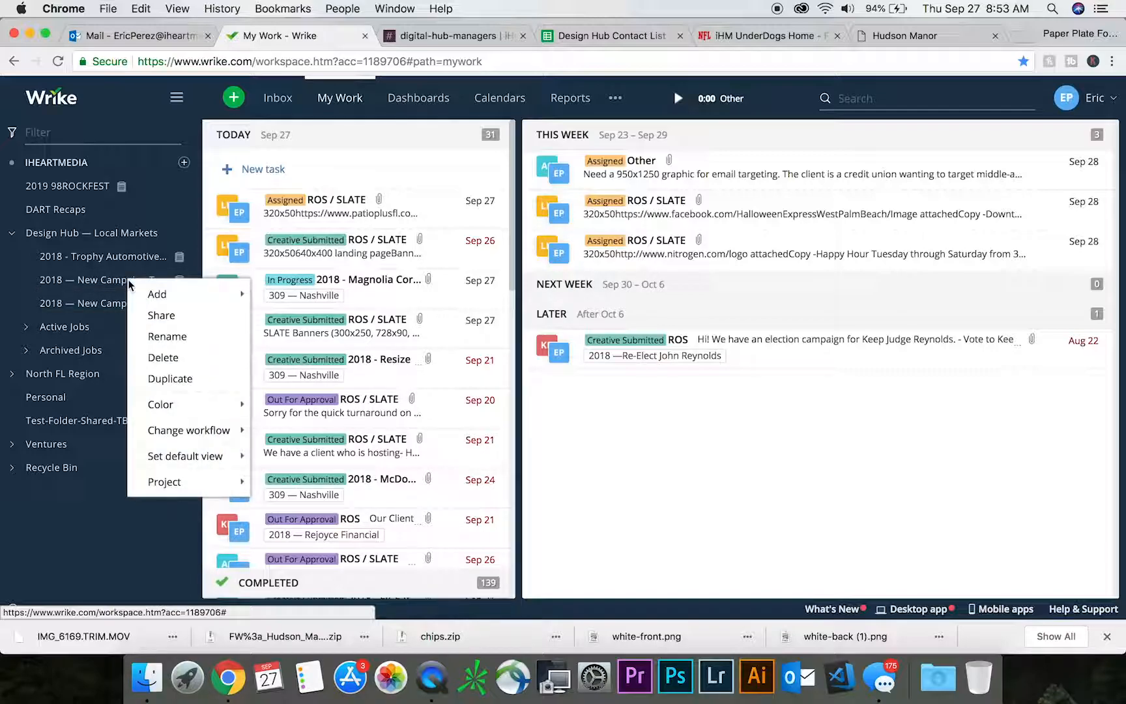
left_click(193, 383)
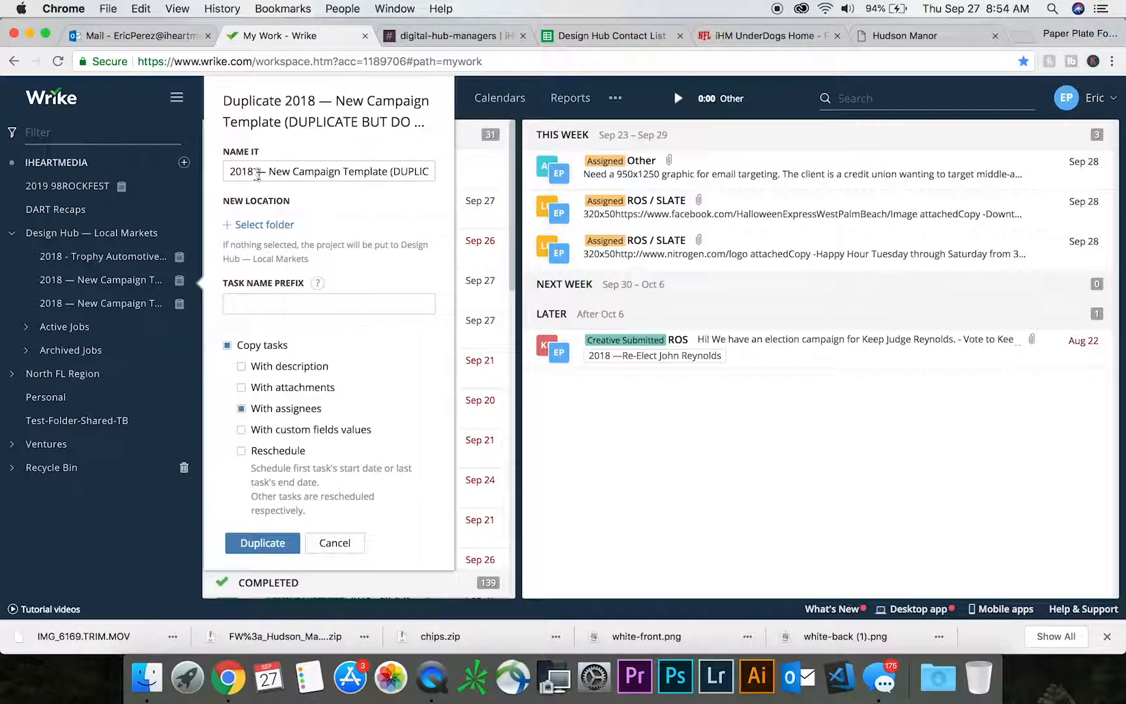
left_click_drag(269, 173, 508, 177)
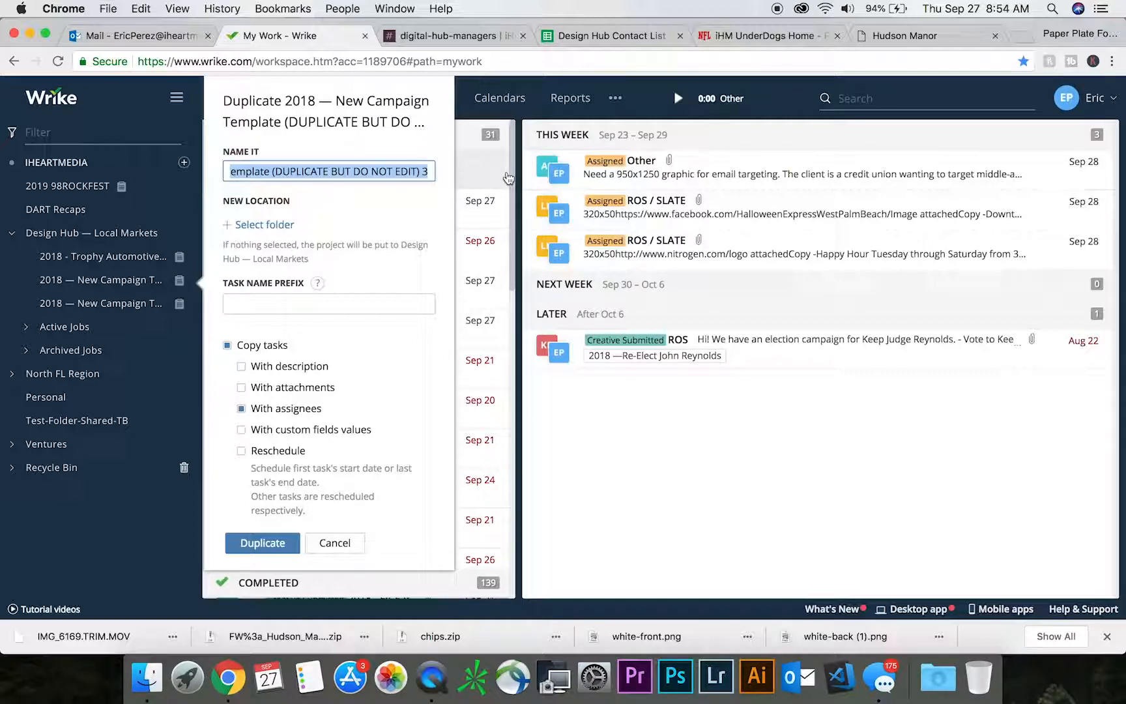
type("ABC")
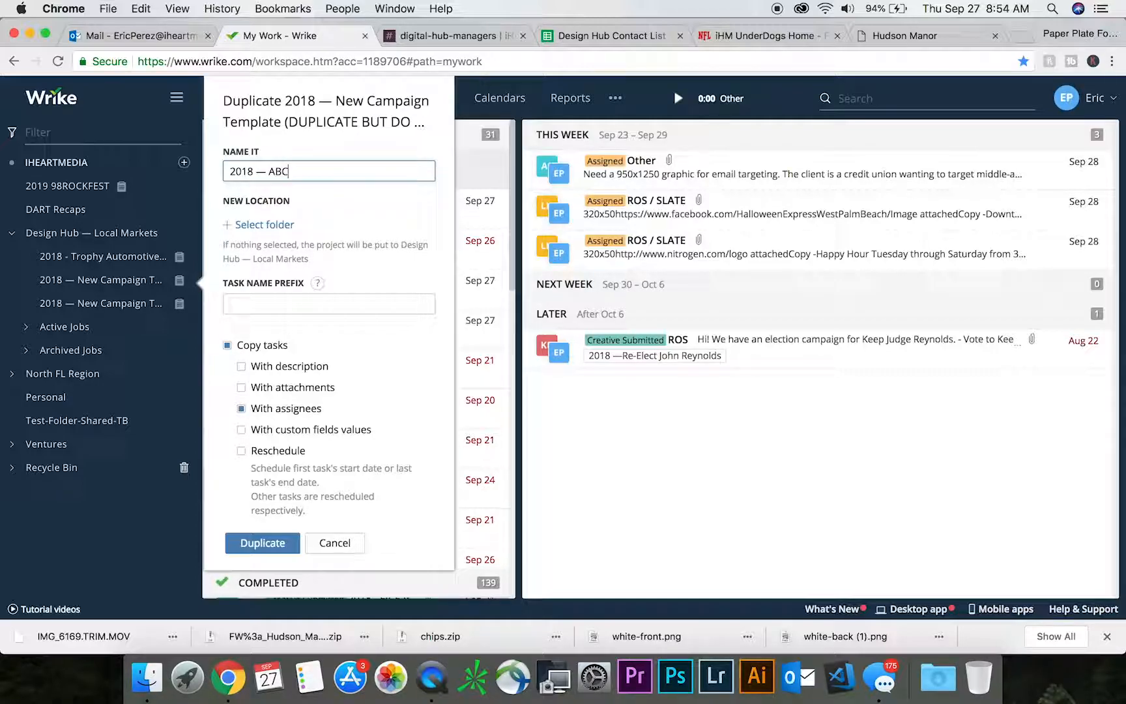
type(" Company-ROS-O")
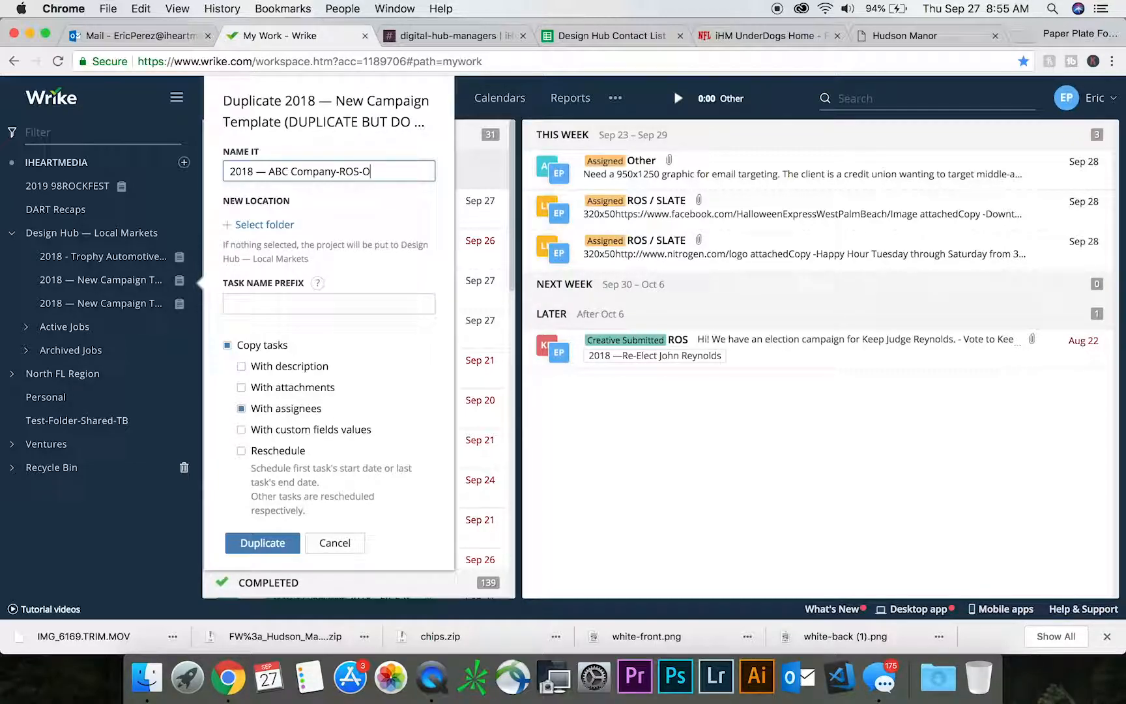
type("ct10")
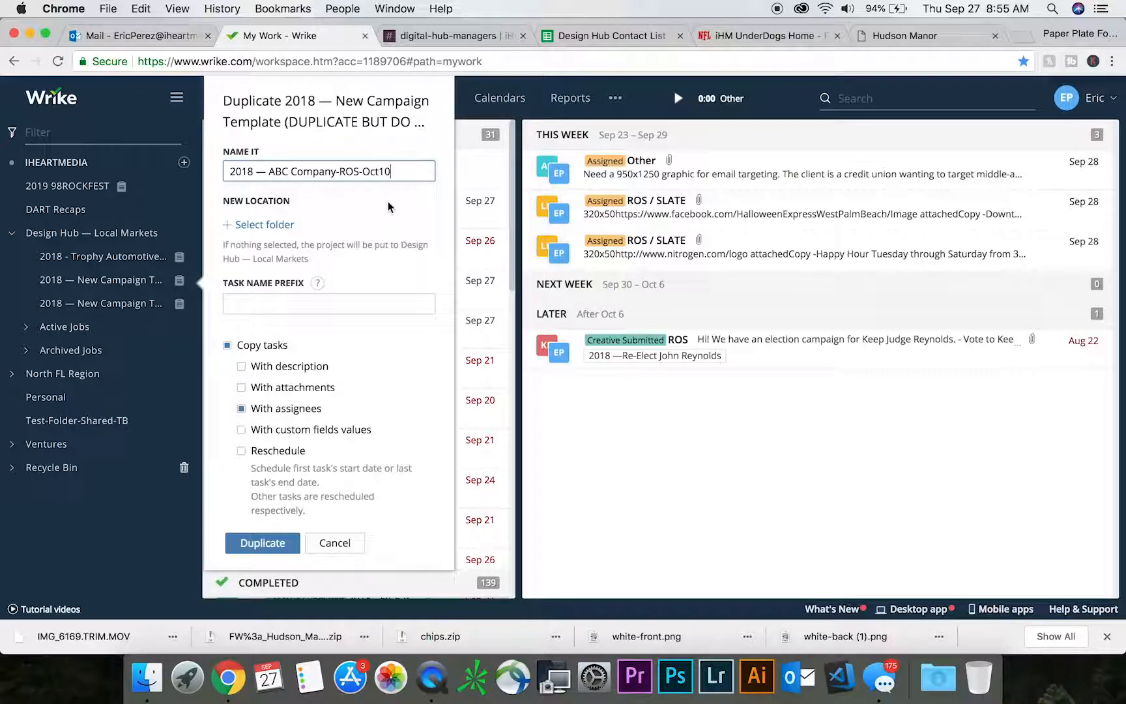
- Set the copy's location to the active 131 — Miami folder, exclude assignees from the copied tasks, and create the duplicate
left_click(264, 226)
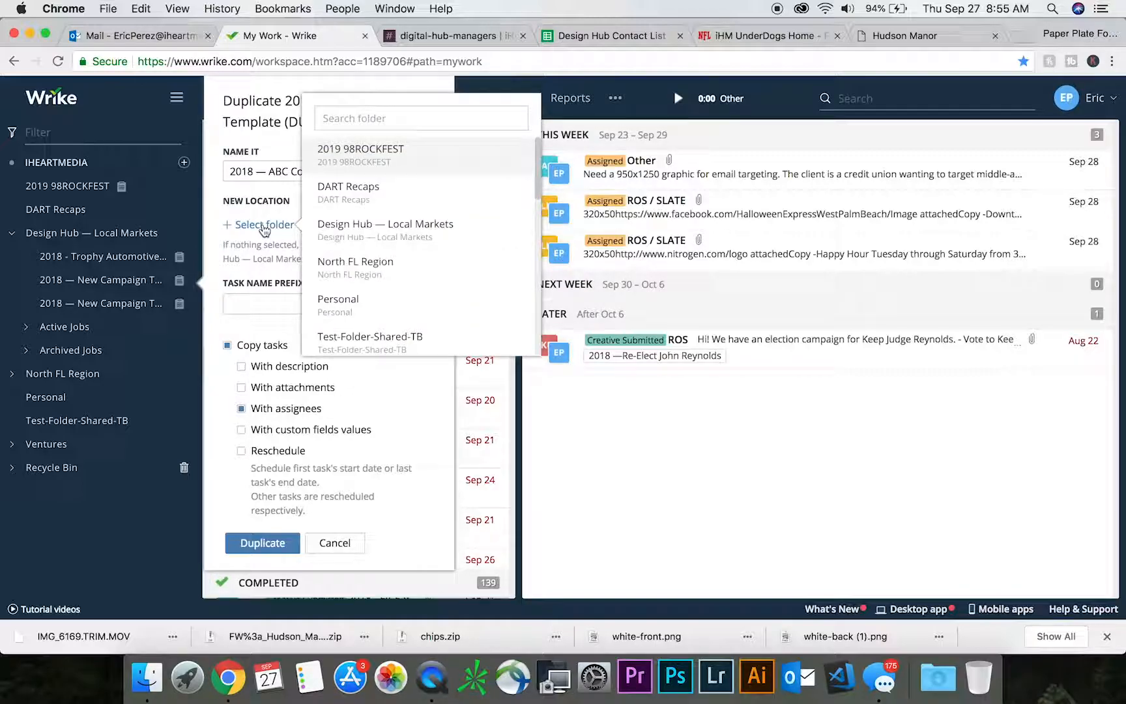
left_click(375, 119)
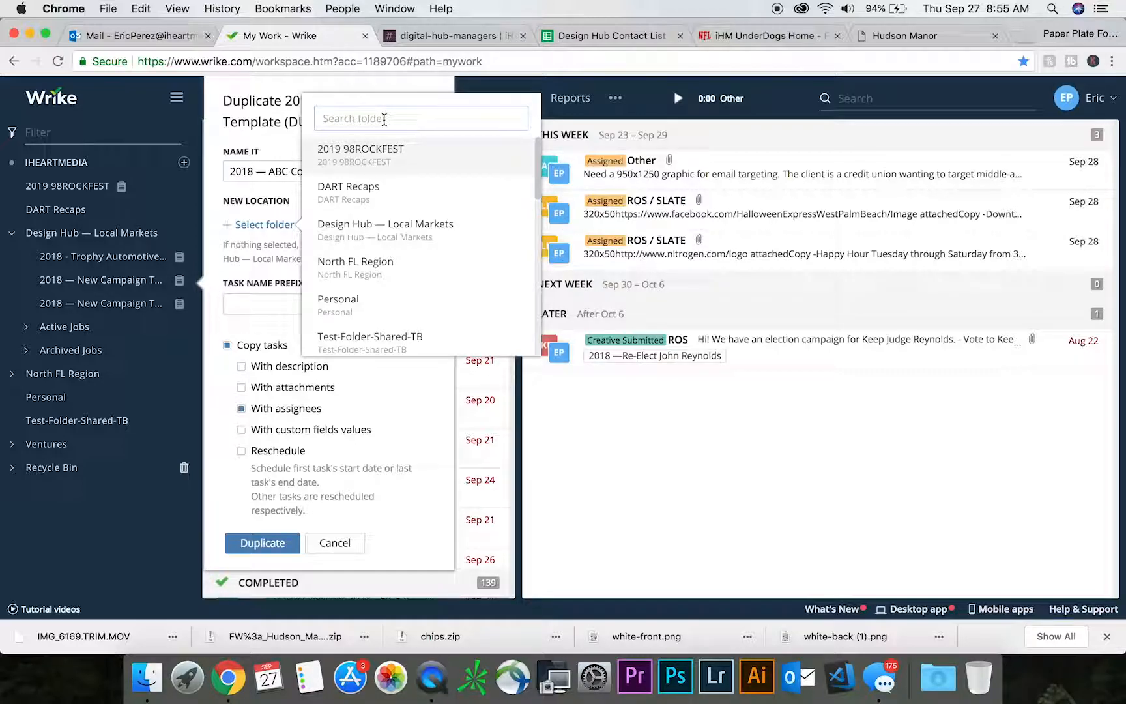
type("Miami")
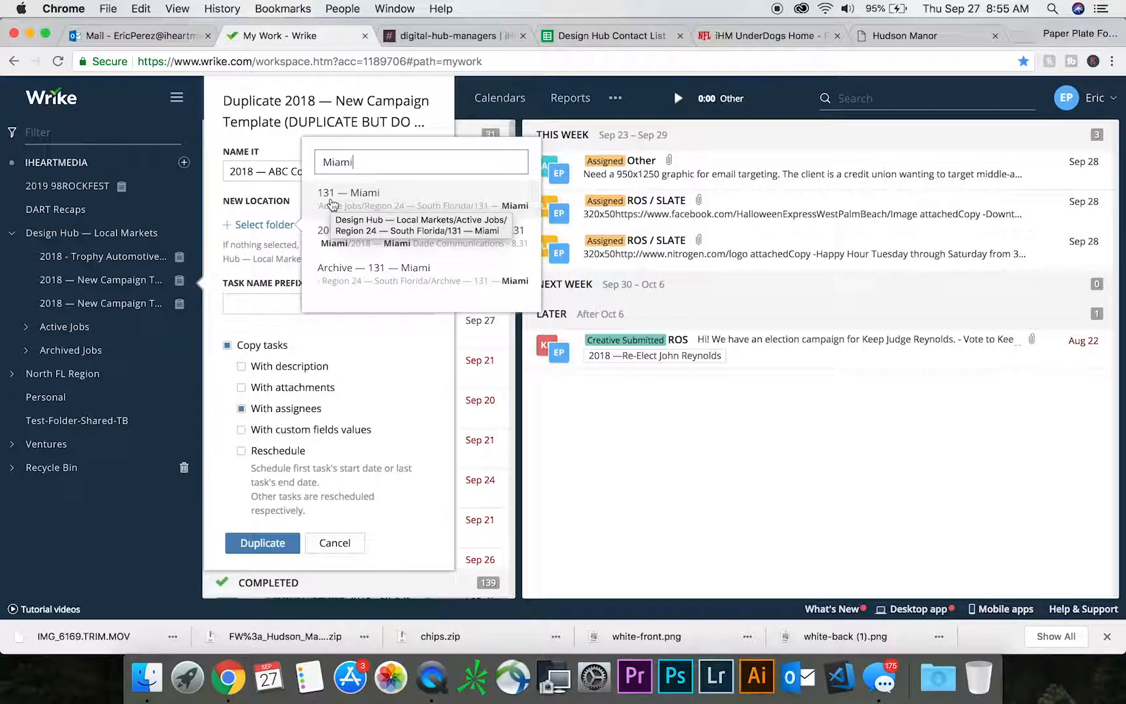
left_click(400, 199)
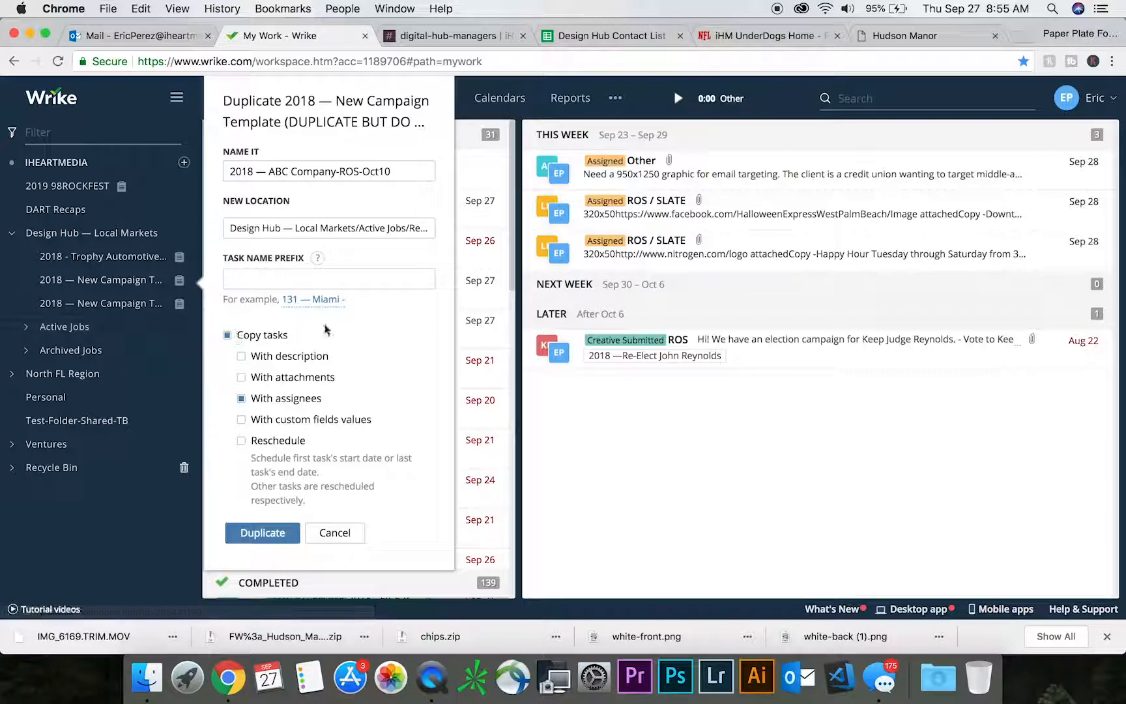
left_click(241, 398)
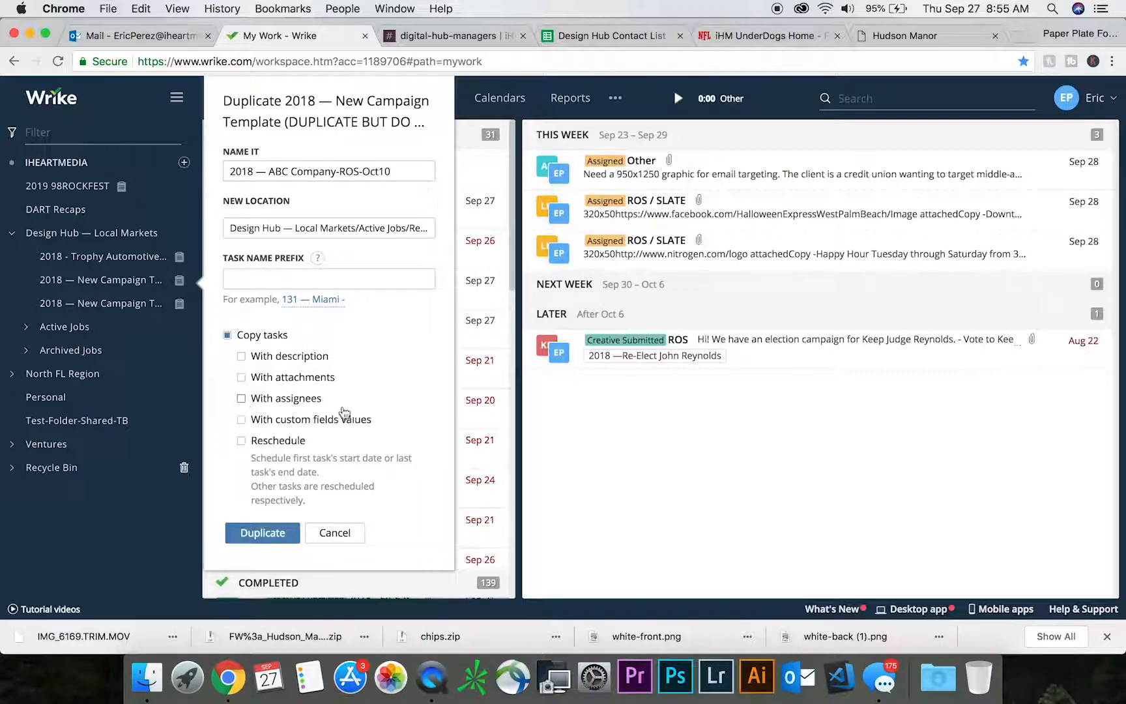
left_click(267, 535)
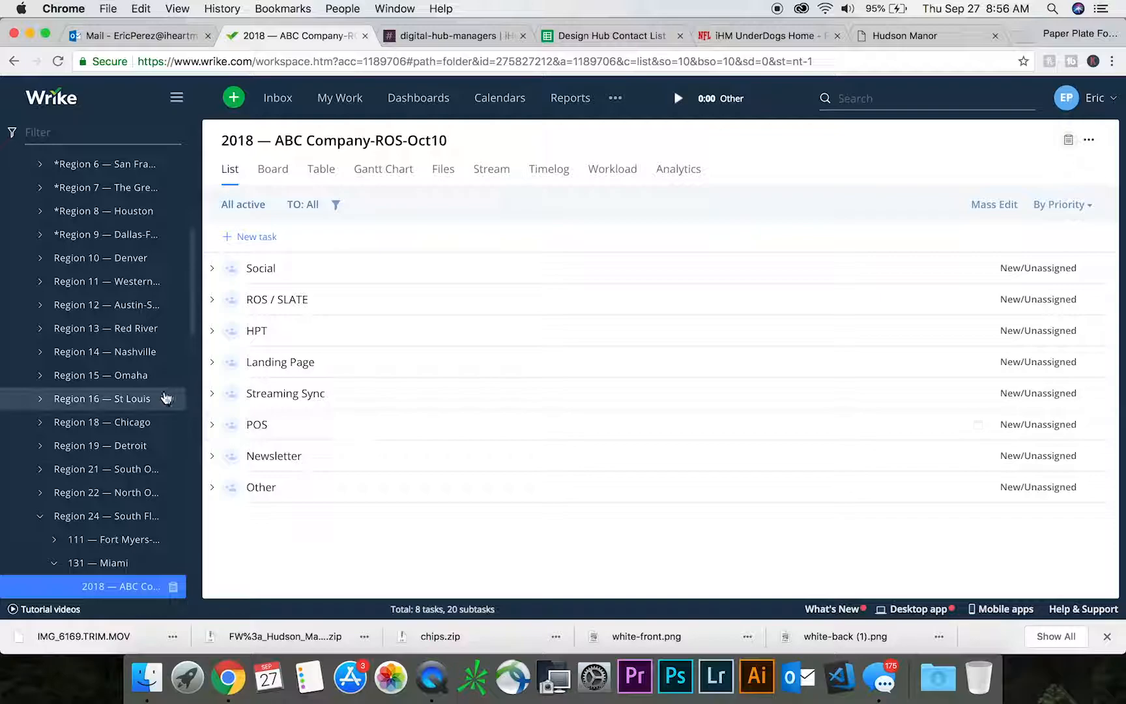
- Check the new project's place under Active Jobs, Region 24 — South Florida, 131 — Miami, and hide the folder tree
left_click_drag(192, 314, 192, 228)
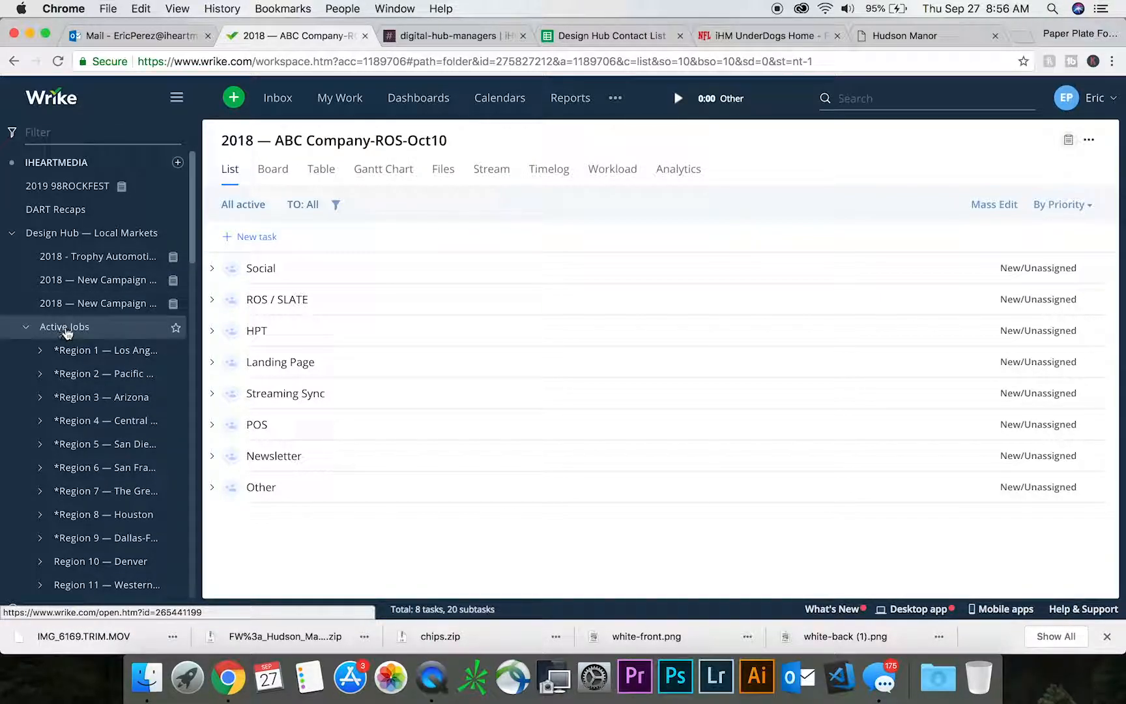
left_click_drag(193, 236, 206, 384)
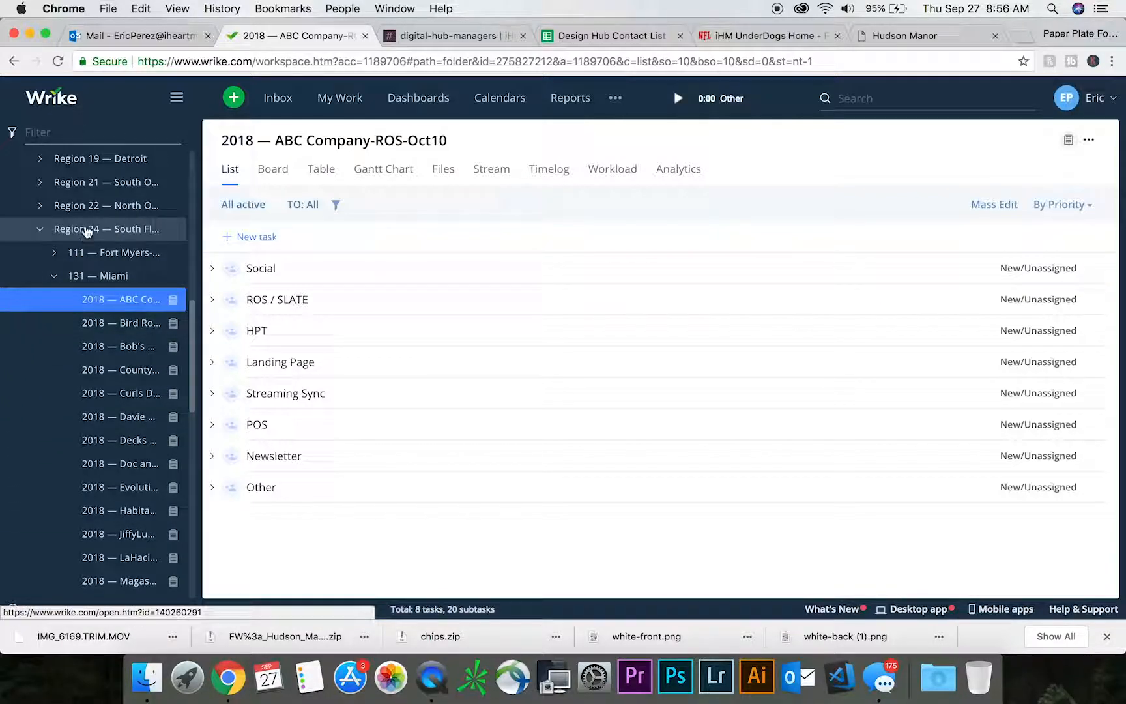
left_click_drag(203, 248, 280, 252)
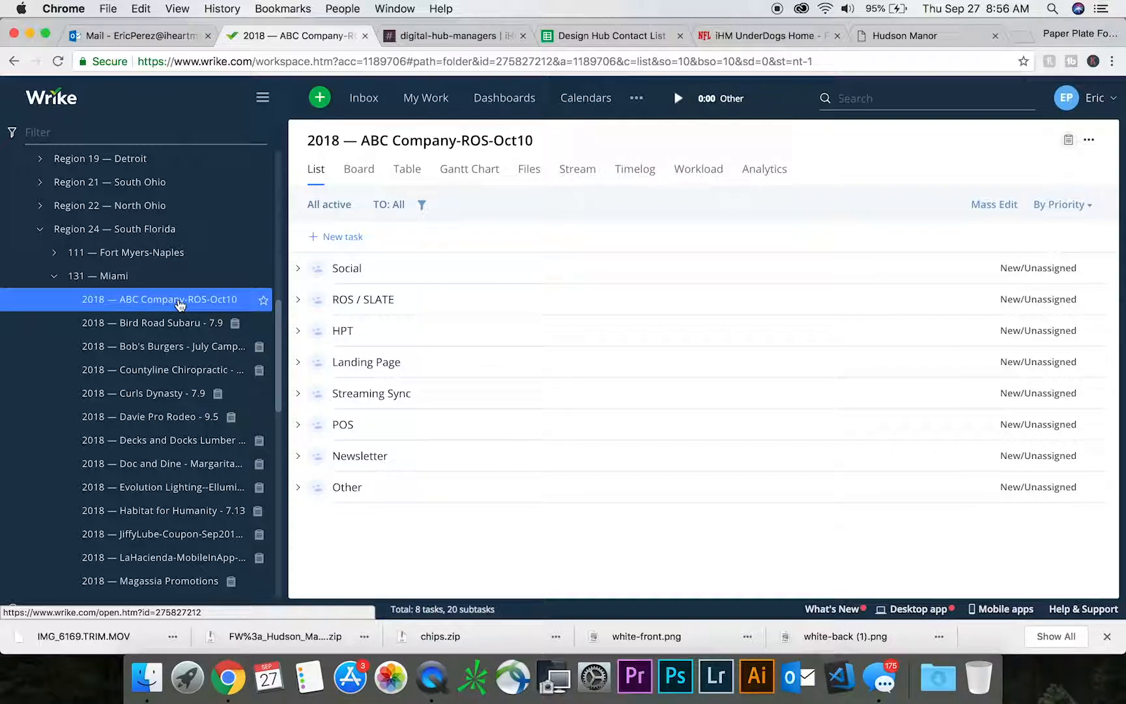
left_click(262, 100)
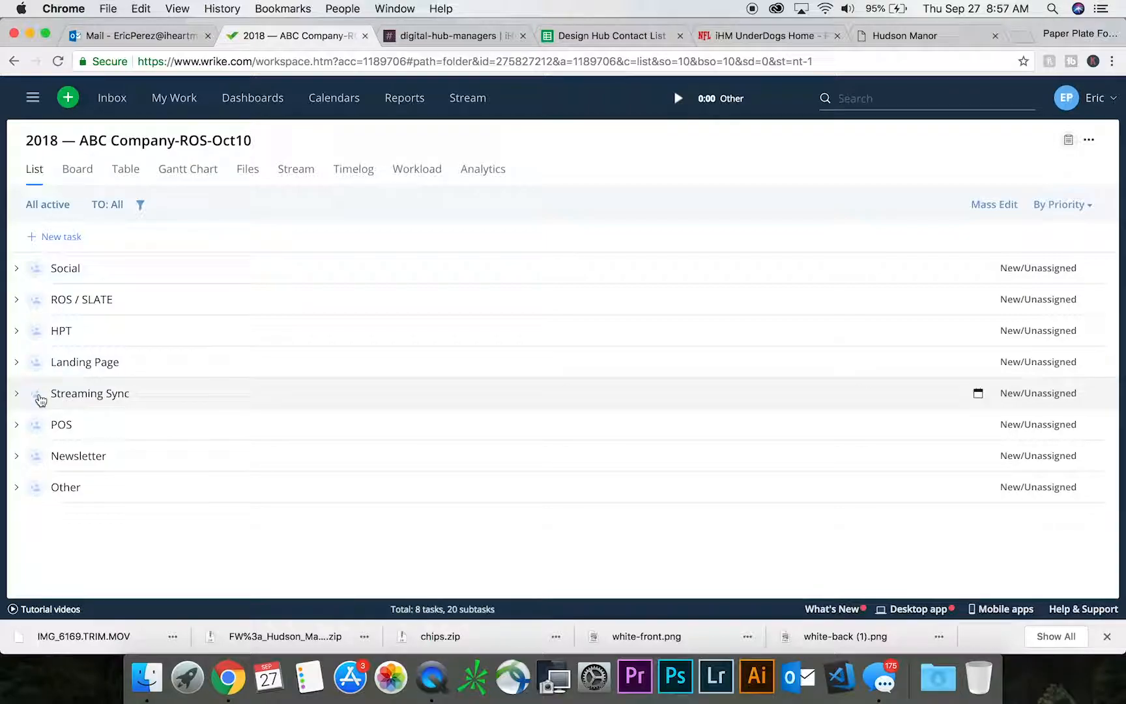
- Delete the Social, HPT, Landing Page, Streaming Sync, POS, Newsletter and Other tasks, keeping only ROS / SLATE
left_click(37, 488)
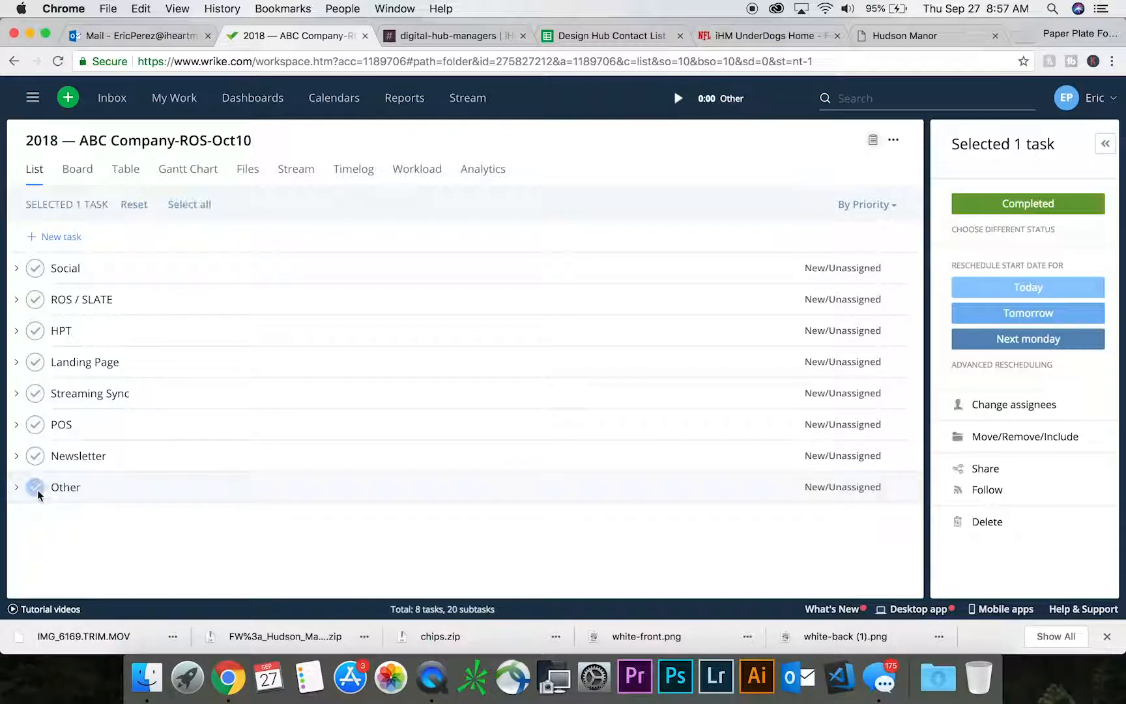
left_click(35, 456)
left_click(35, 425)
left_click(35, 393)
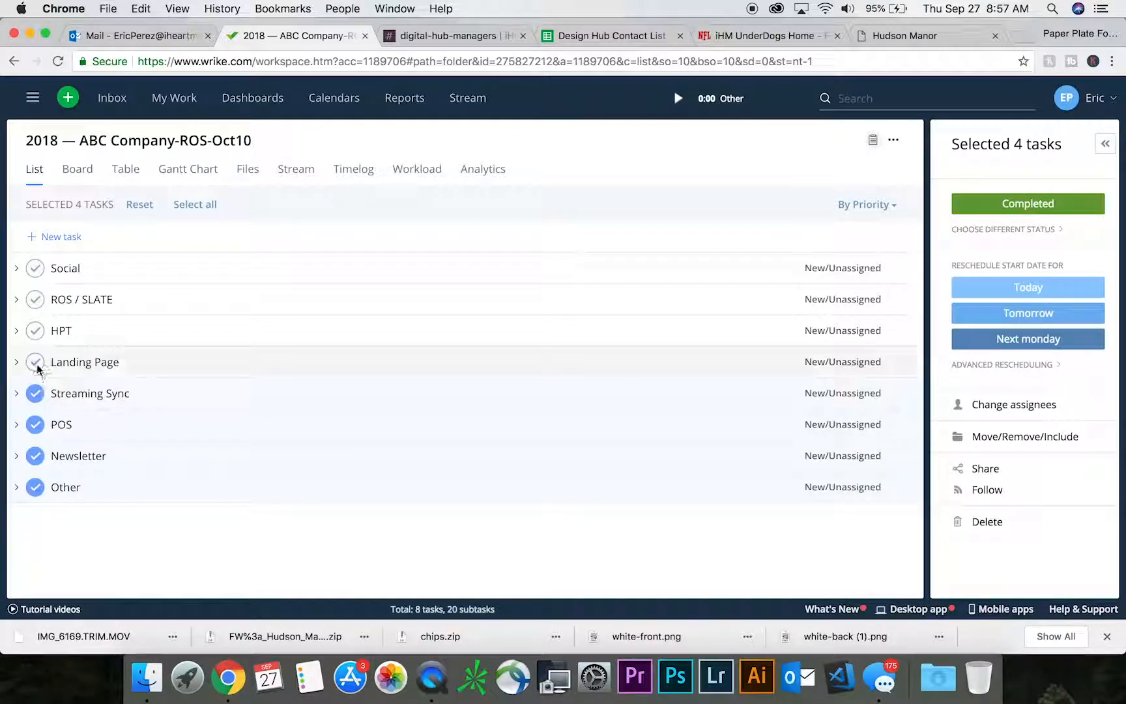
left_click(35, 362)
left_click(35, 331)
left_click(36, 268)
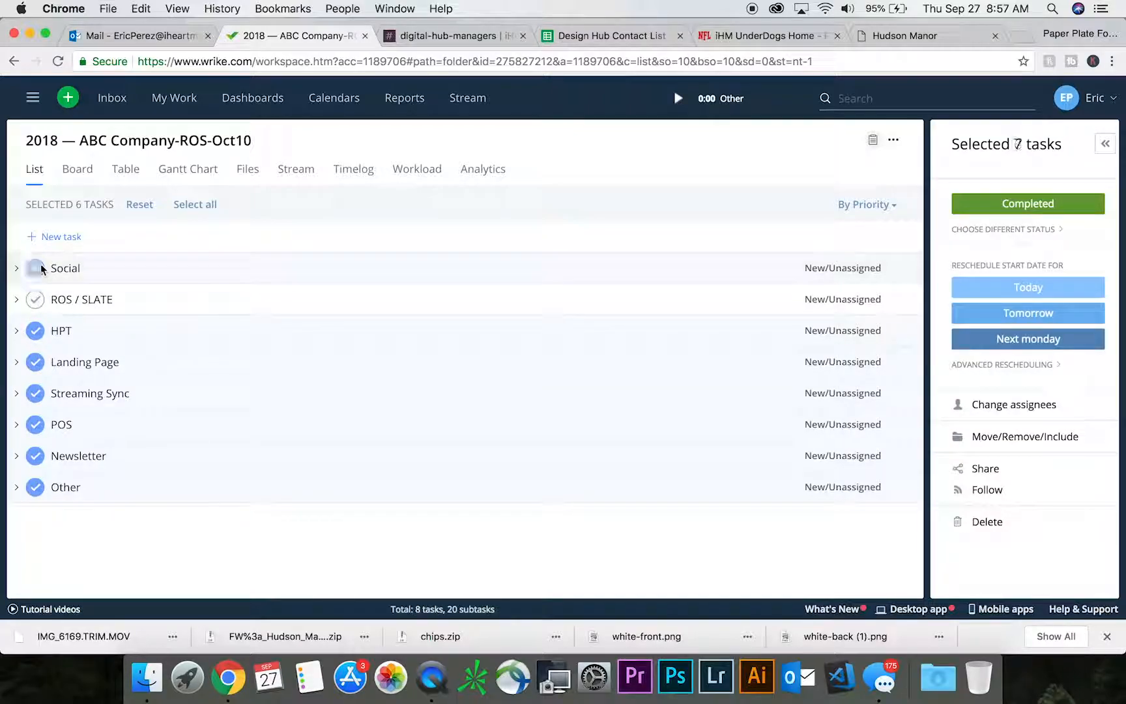
right_click(41, 265)
left_click(77, 534)
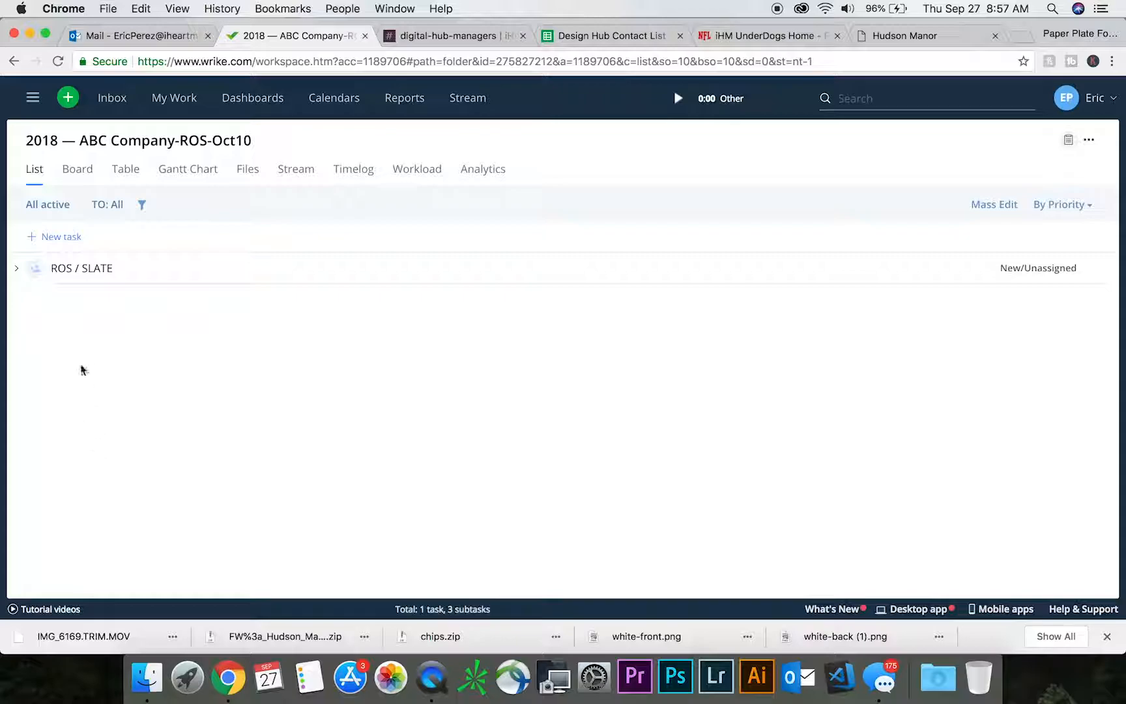
- Expand the ROS / SLATE task's subtasks and assign the parent task to your own account
left_click(17, 269)
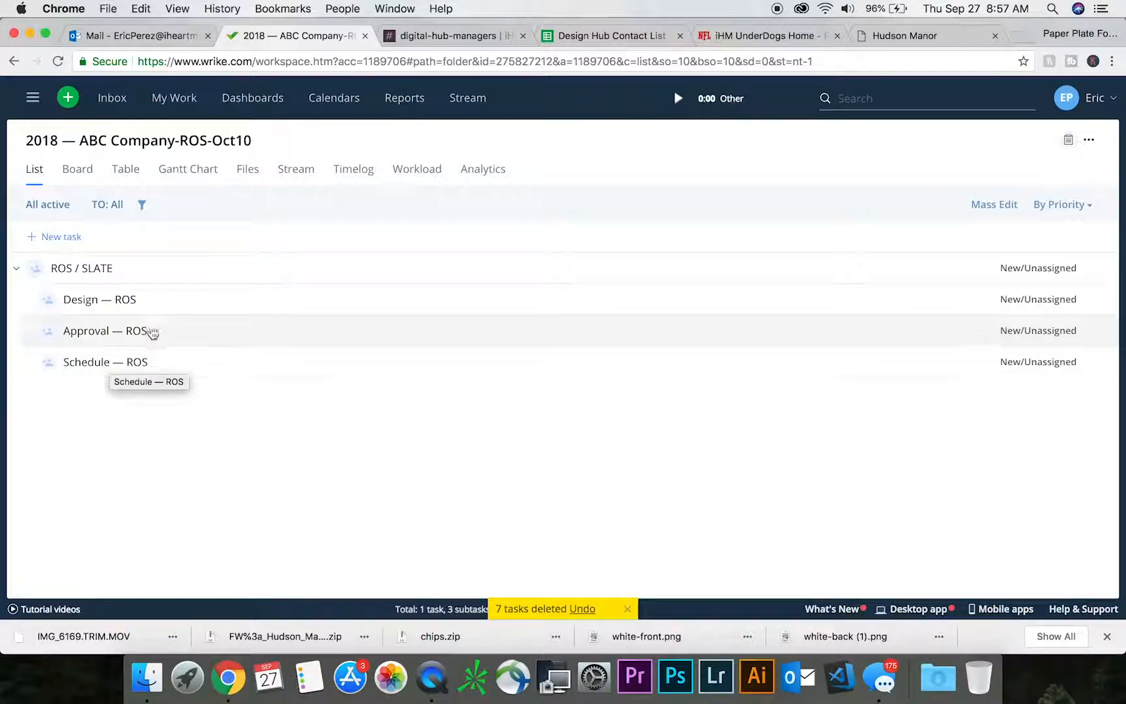
left_click(161, 275)
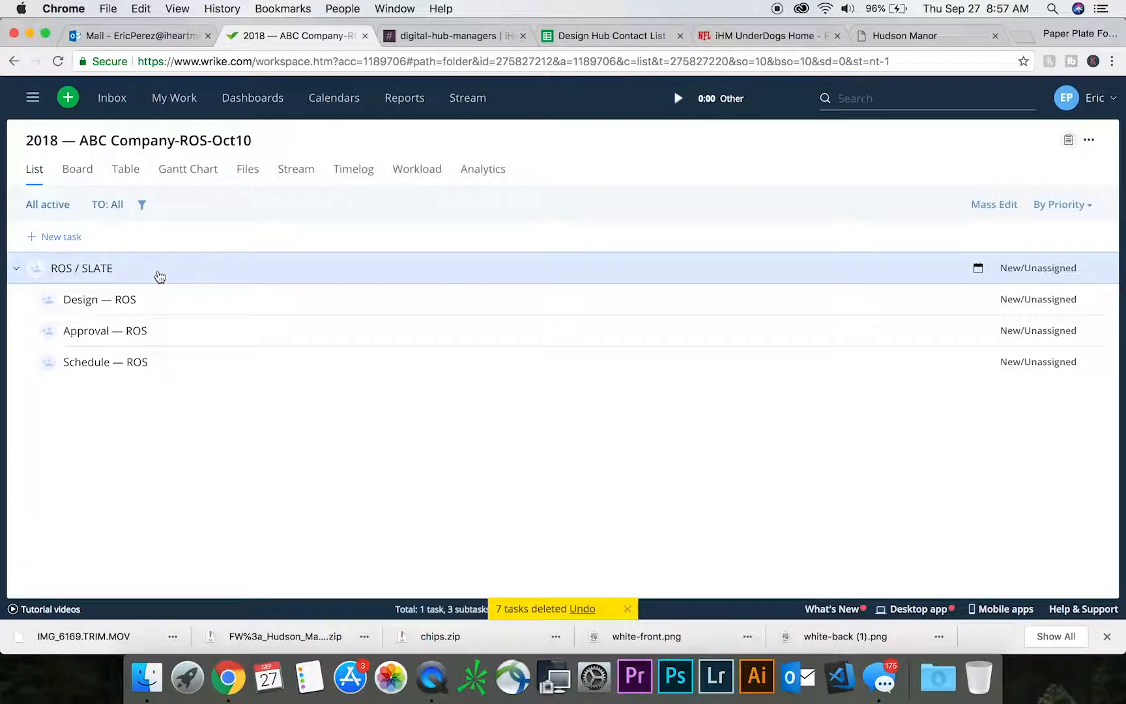
left_click(773, 205)
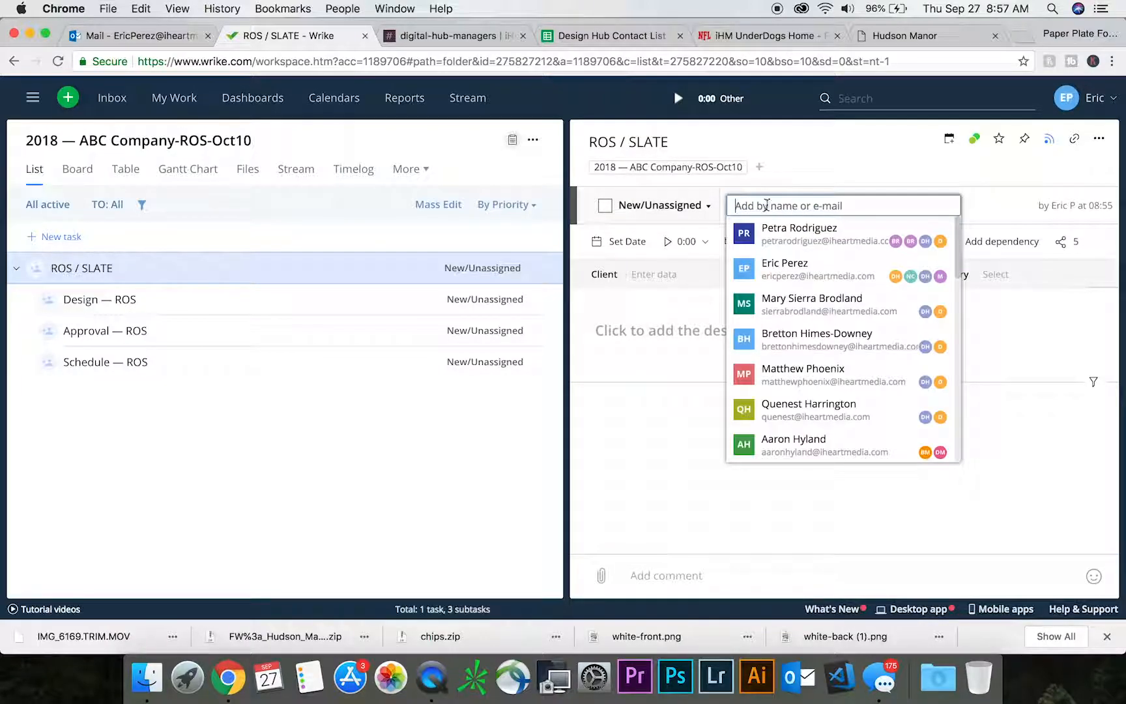
left_click(788, 264)
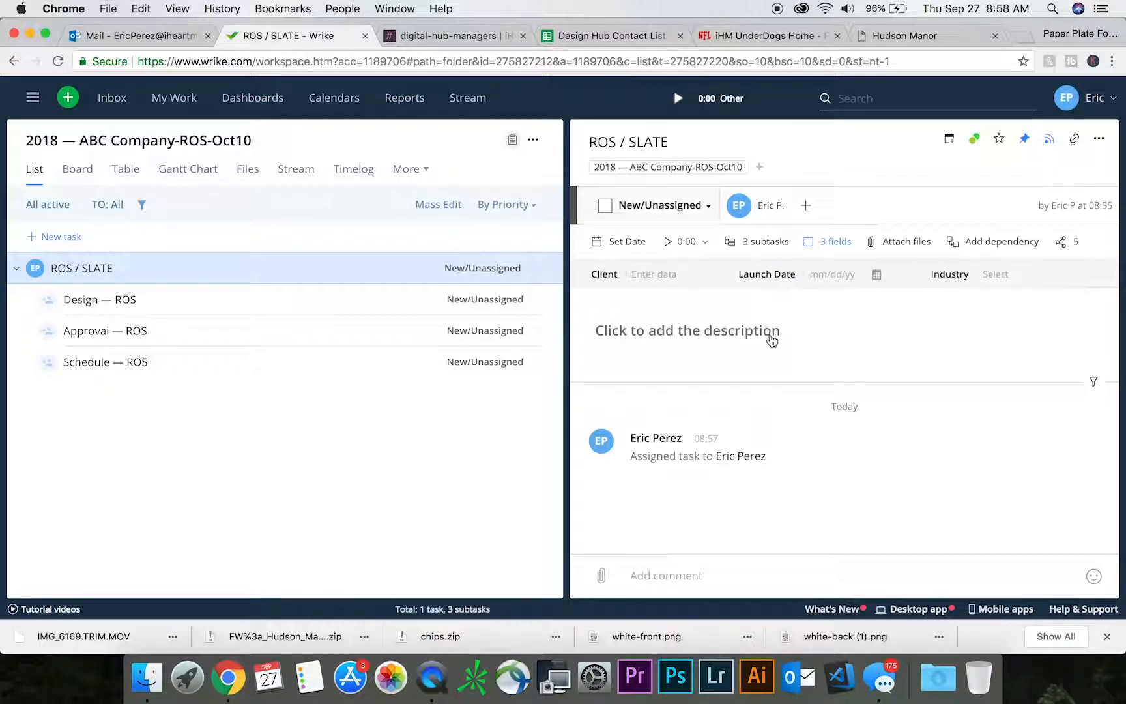
- Open the Design — ROS subtask with a wider detail view and schedule it for 10/10/2018
left_click(160, 307)
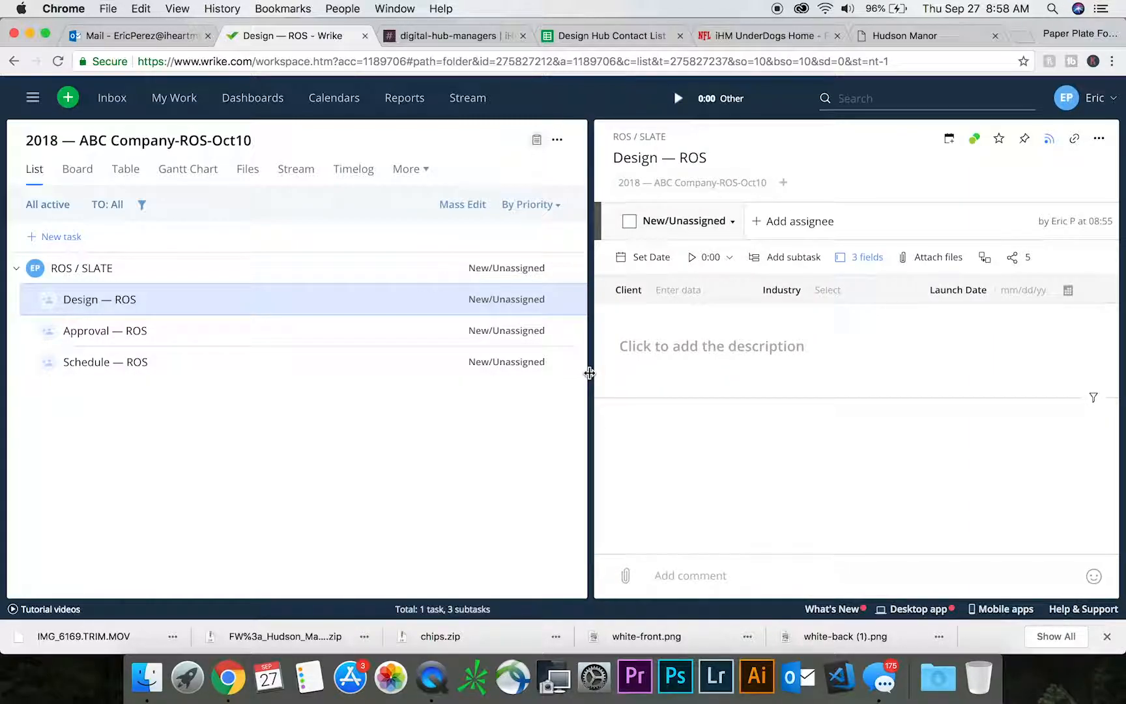
left_click_drag(590, 373, 390, 373)
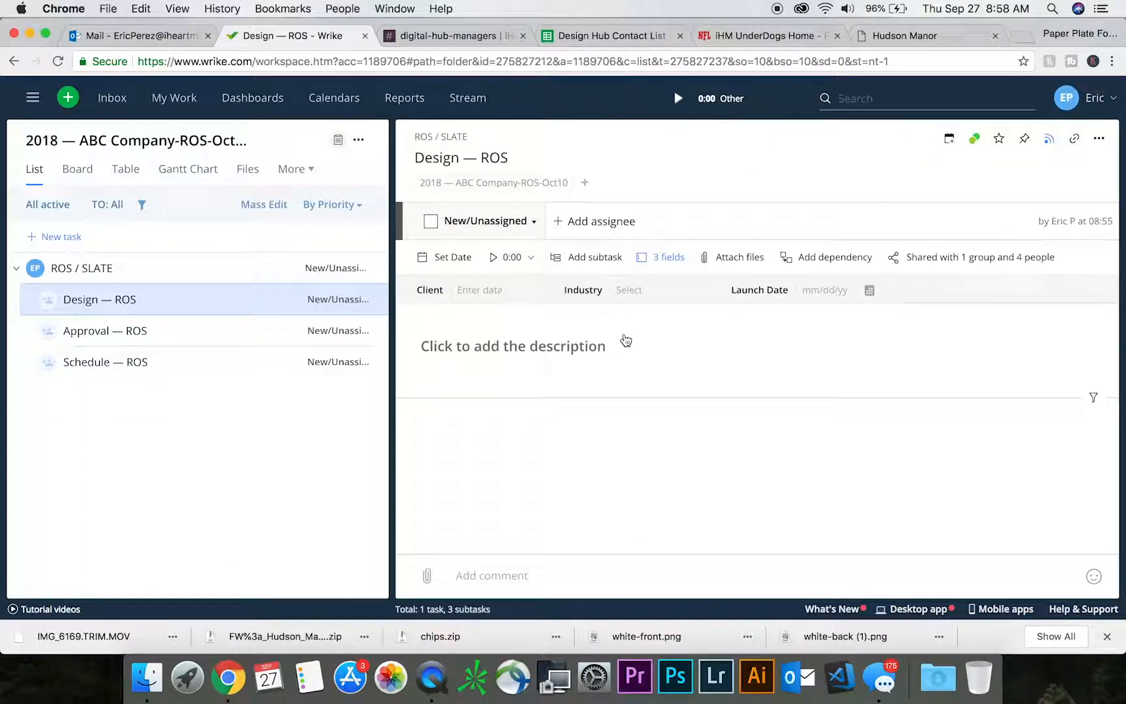
left_click(454, 258)
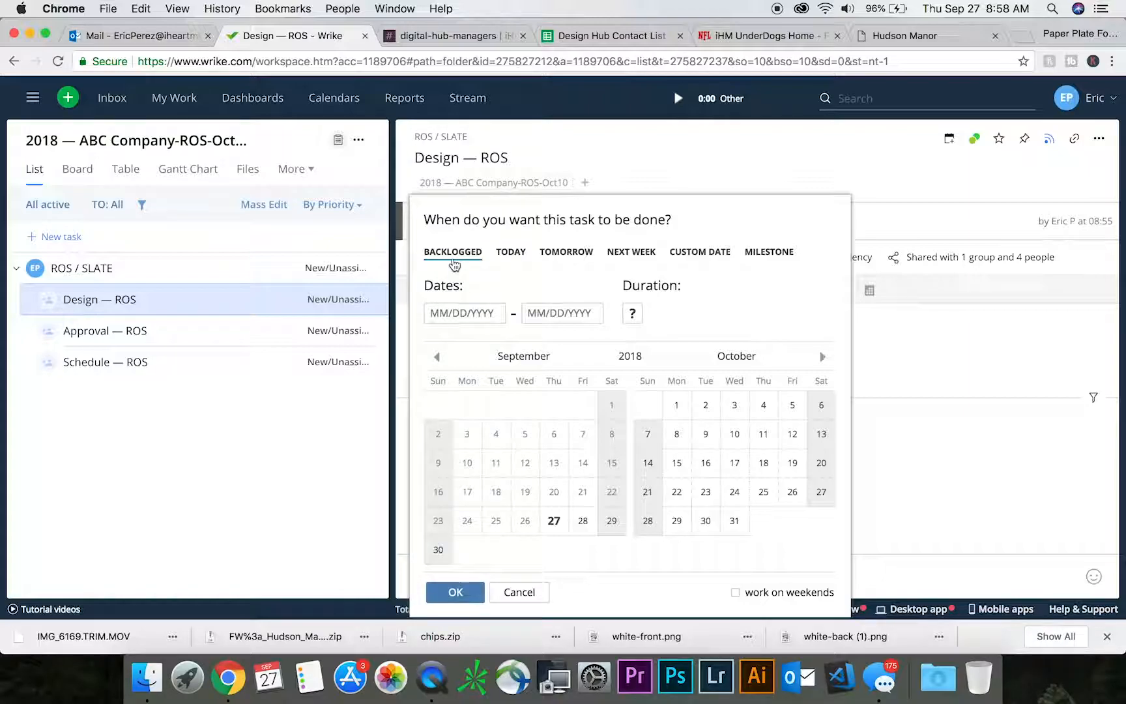
left_click(583, 524)
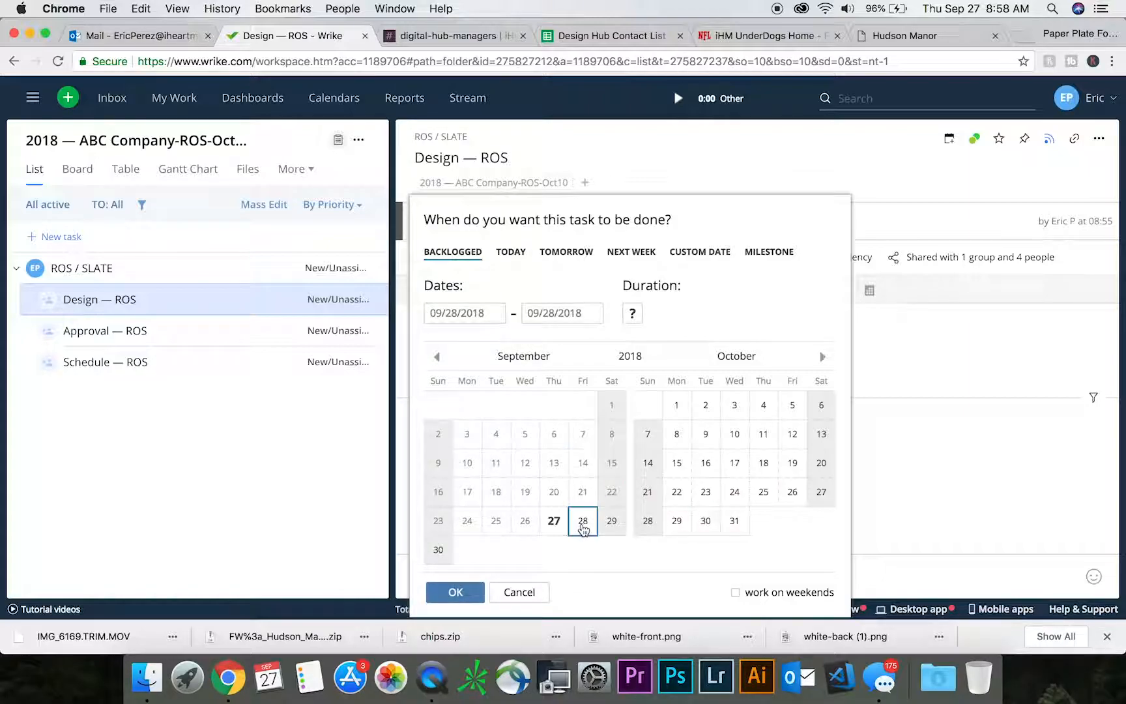
left_click(706, 520)
left_click(736, 434)
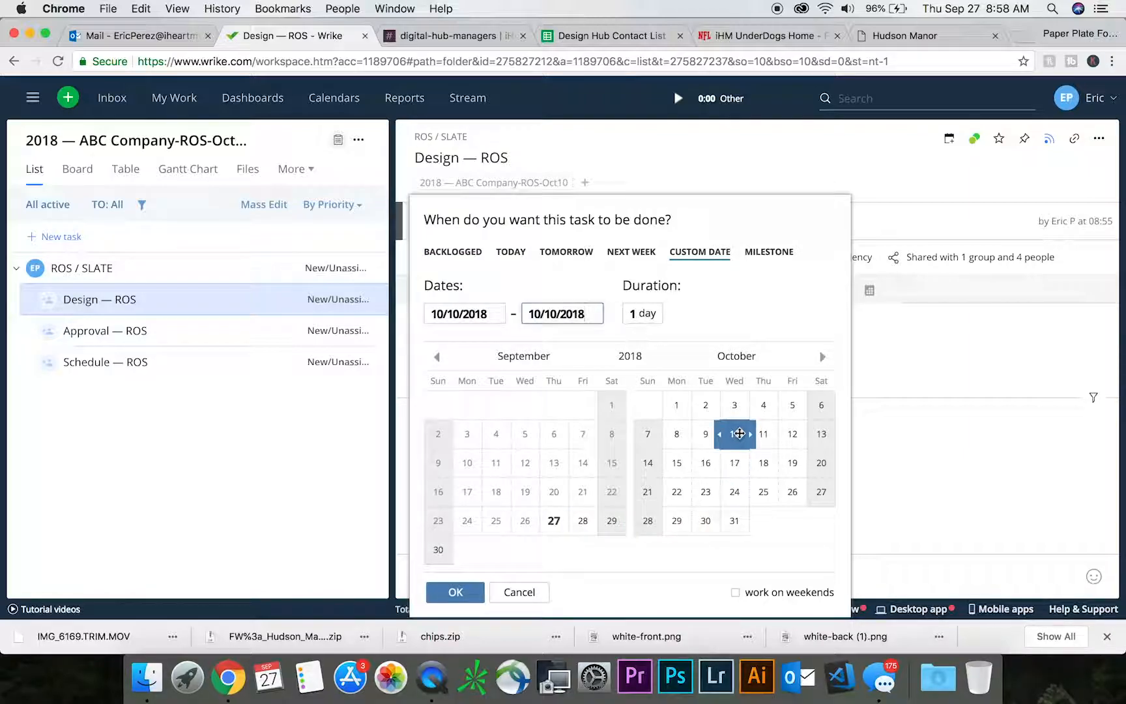
left_click(464, 594)
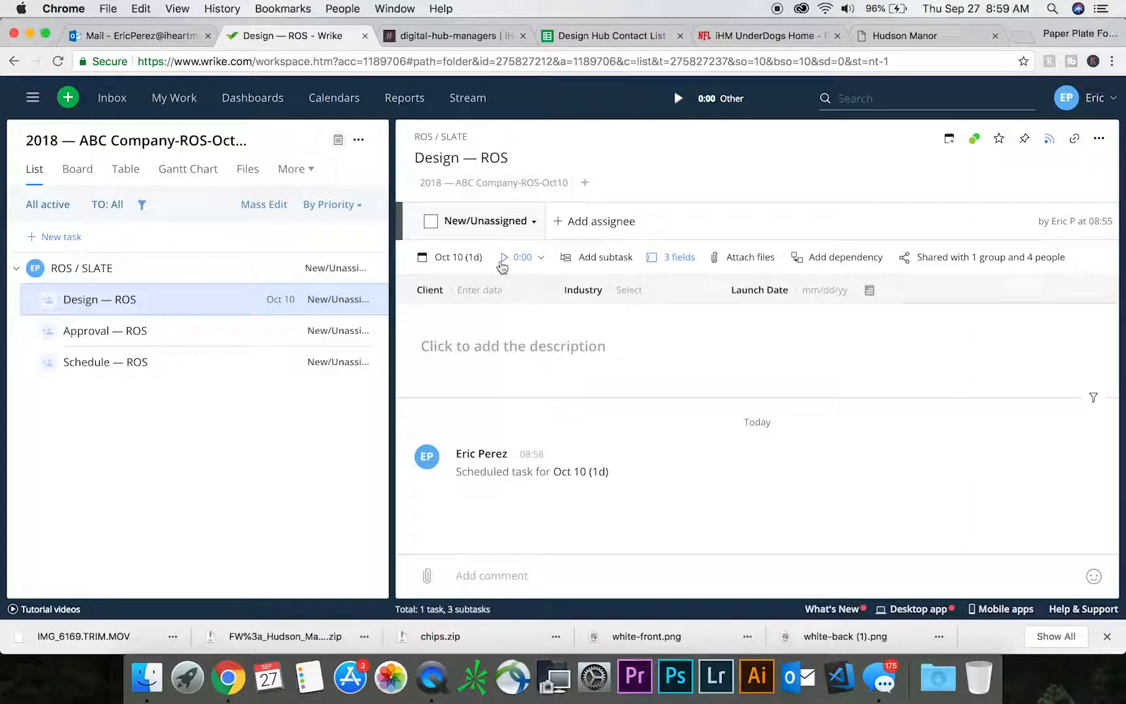
- Set the Client custom field of the Design — ROS subtask to "ABC Company"
left_click(679, 260)
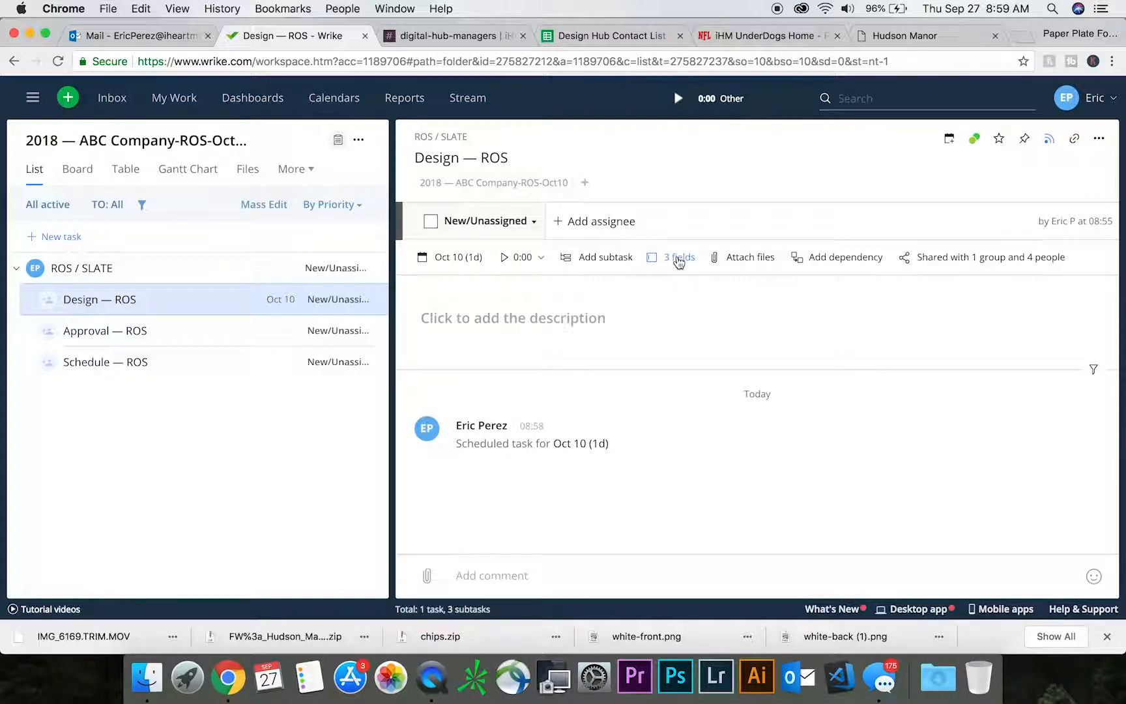
left_click(679, 259)
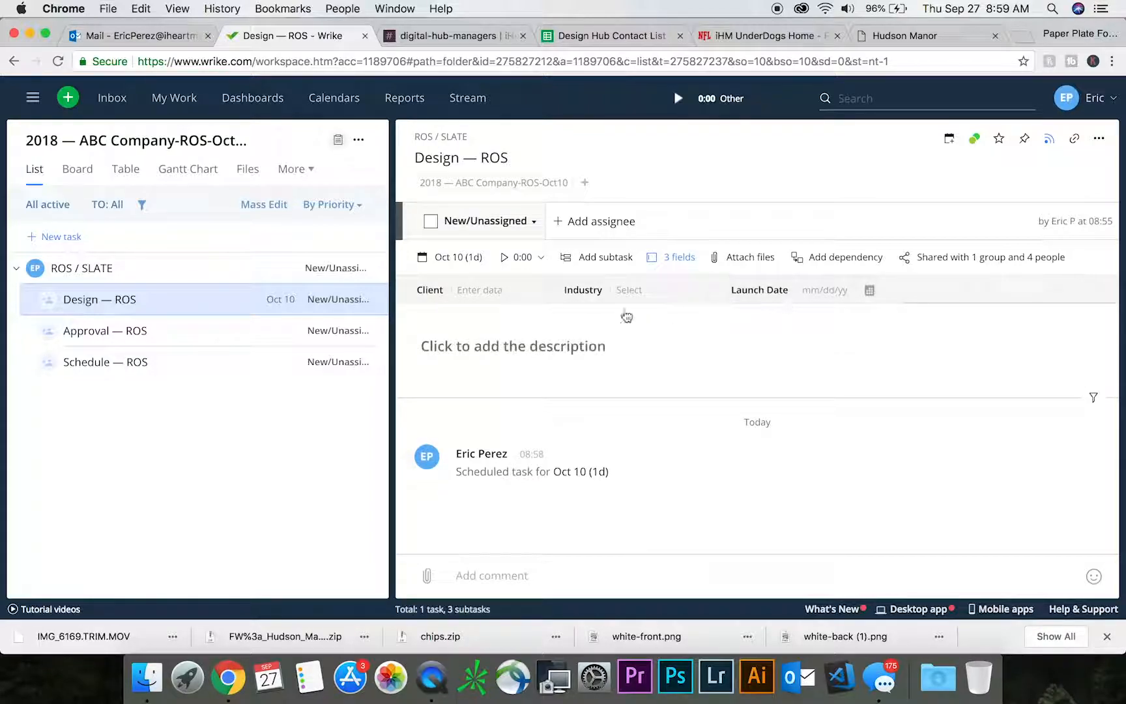
left_click(475, 290)
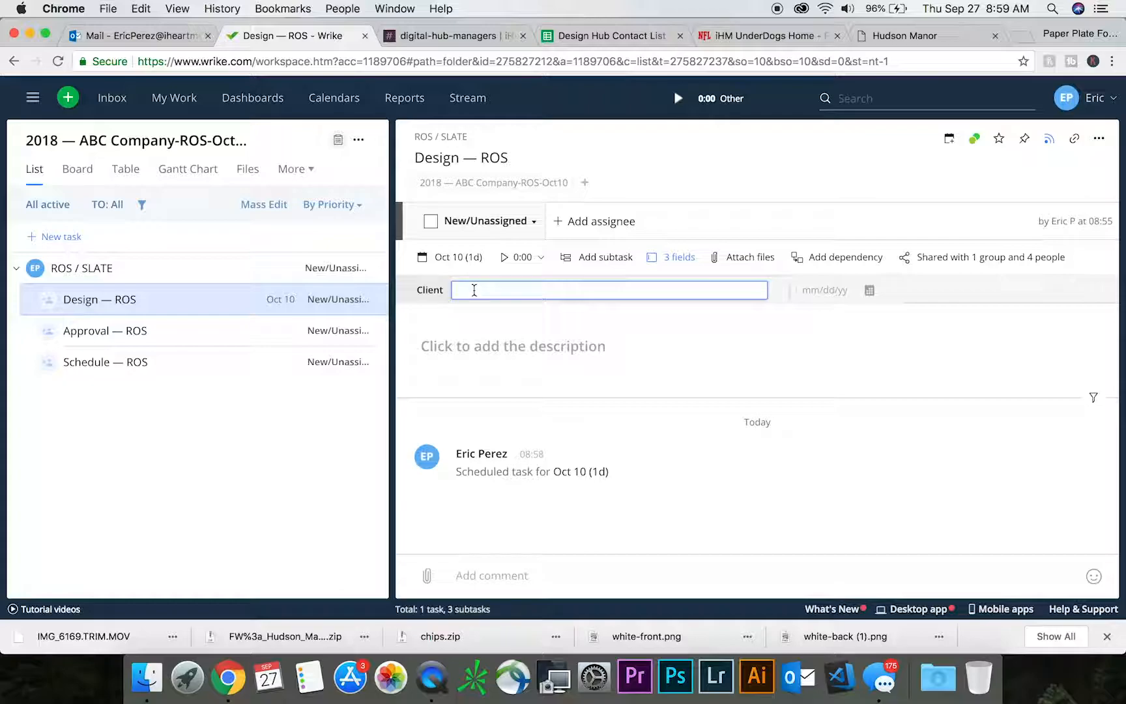
type("ABC Company")
left_click(518, 331)
- Set the Industry field of the Design — ROS subtask to Airline and its Launch Date to 10/15/2018
left_click(670, 293)
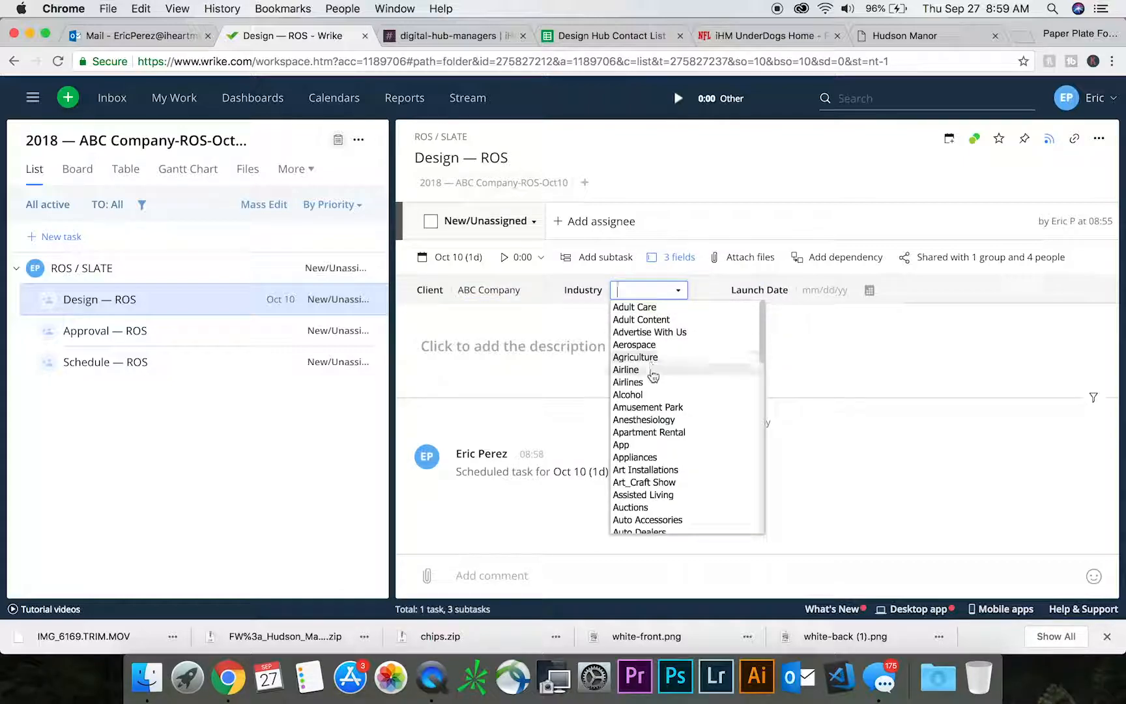
left_click(652, 374)
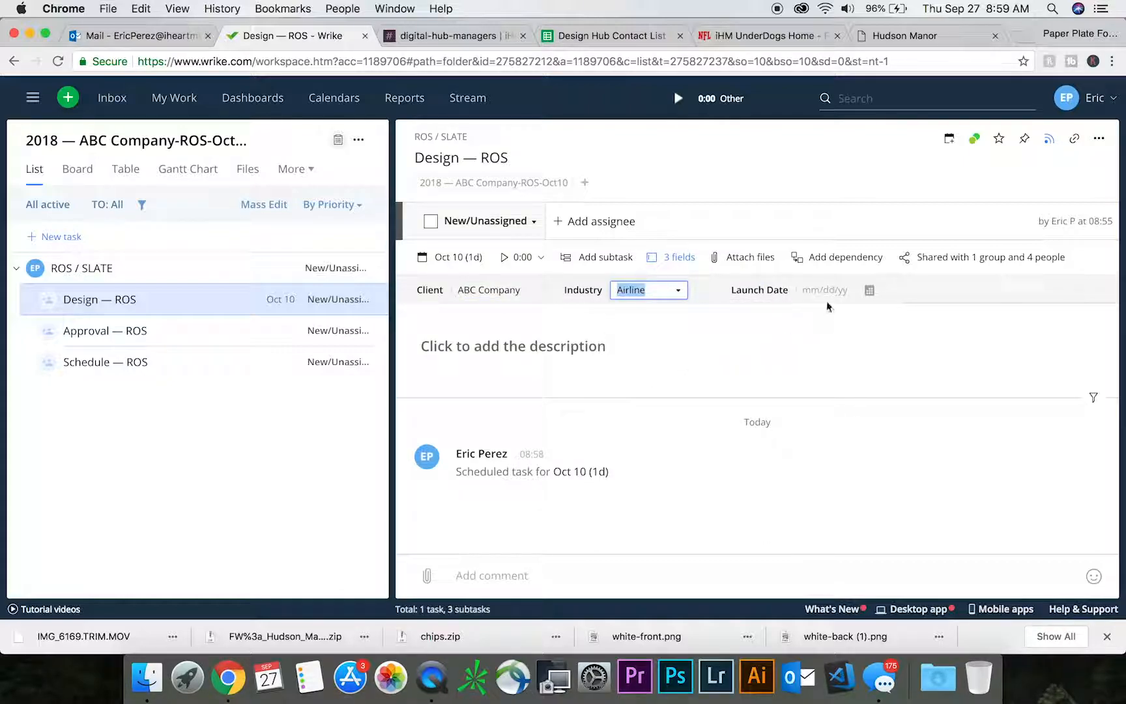
left_click(868, 291)
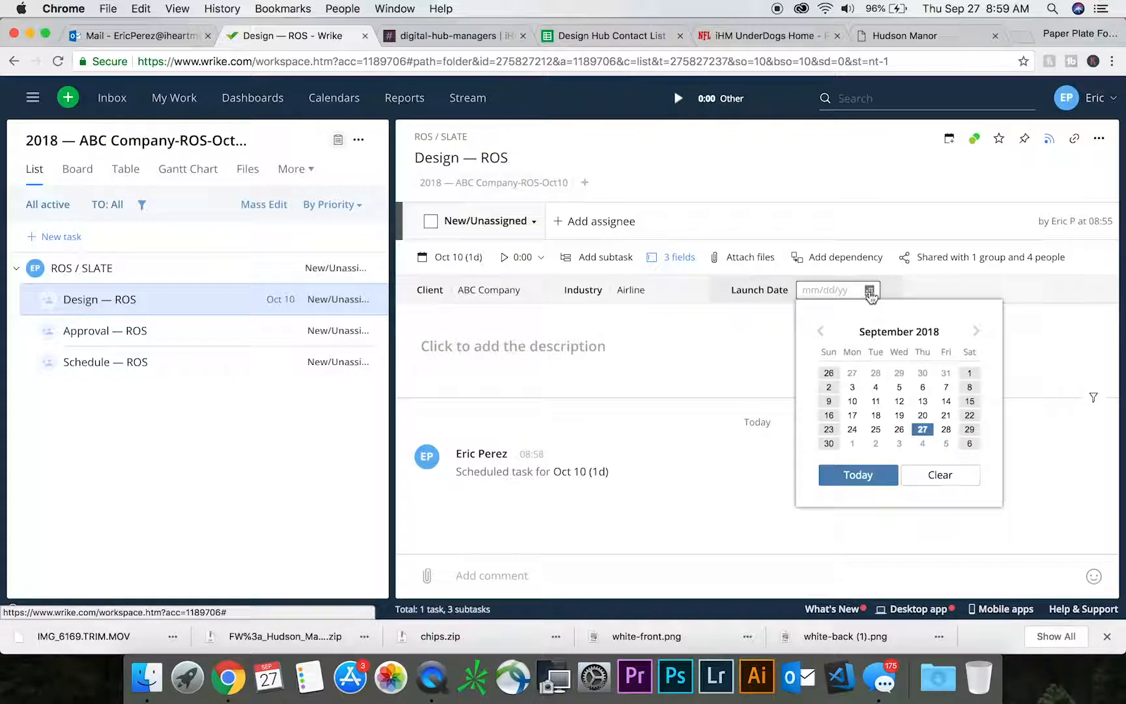
left_click(976, 331)
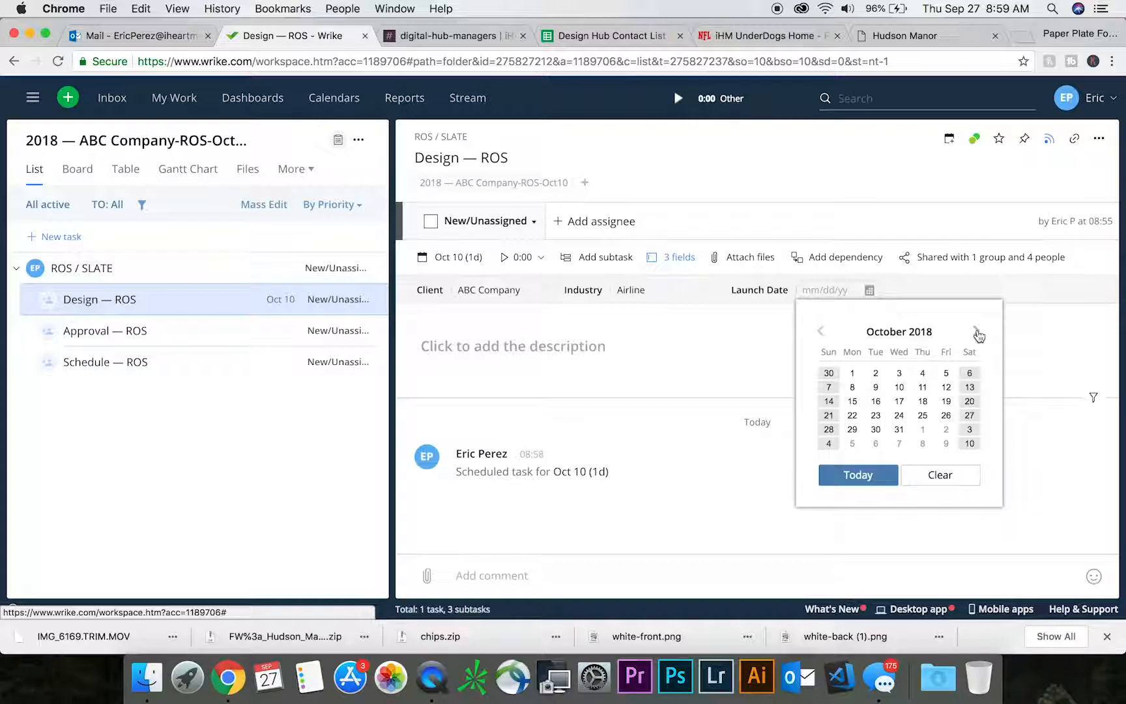
left_click(977, 334)
left_click(823, 331)
left_click(853, 402)
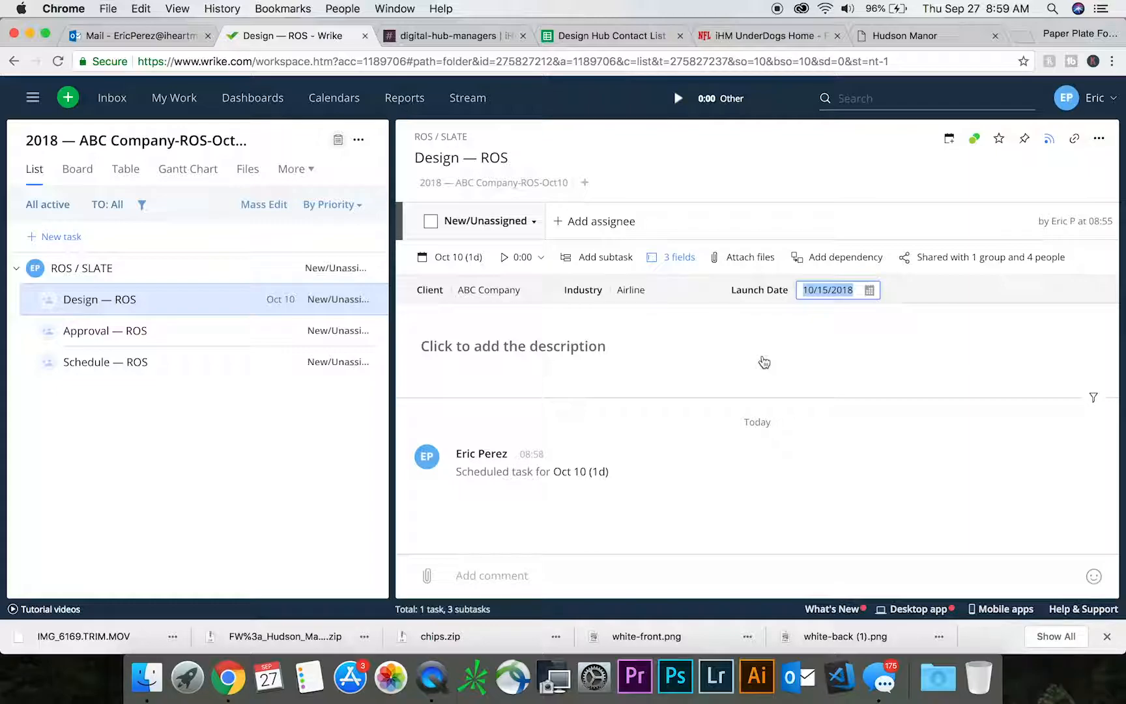
- Write the subtask's description as the lines "Banners sizes needed", "Copy" and "CTA Call to action", a blank line, and "website"
left_click(518, 347)
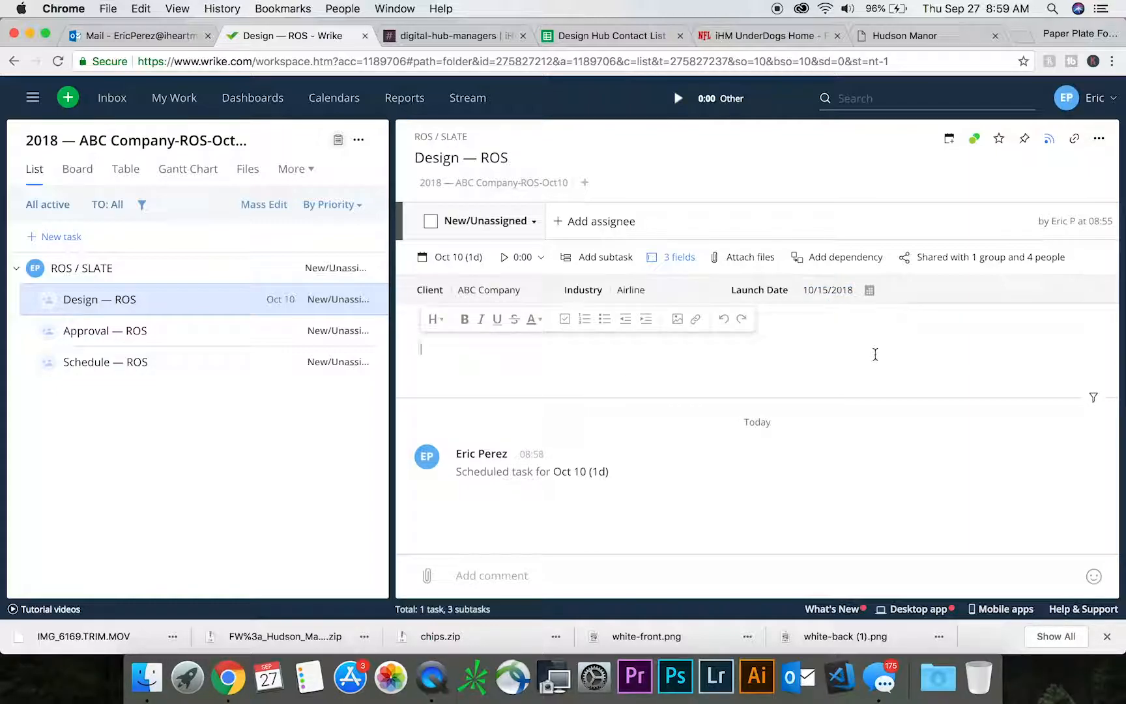
type("Banners sizes needed")
key("Return")
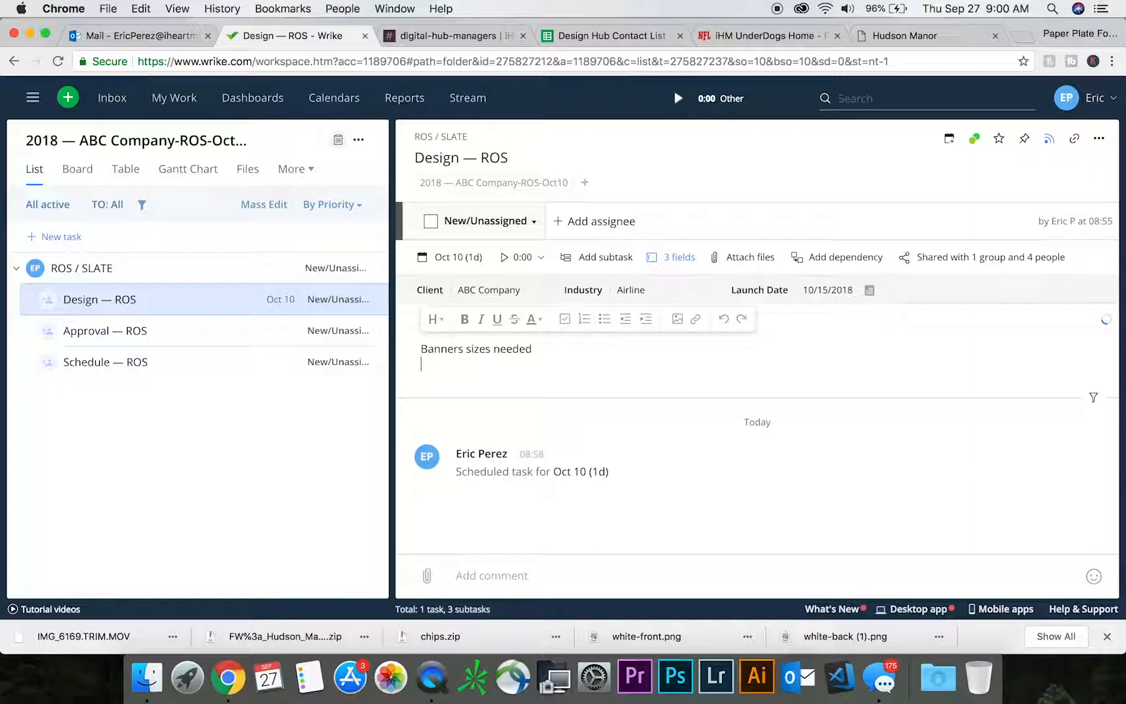
type("Copy")
key("Return")
type("CTA Call to action")
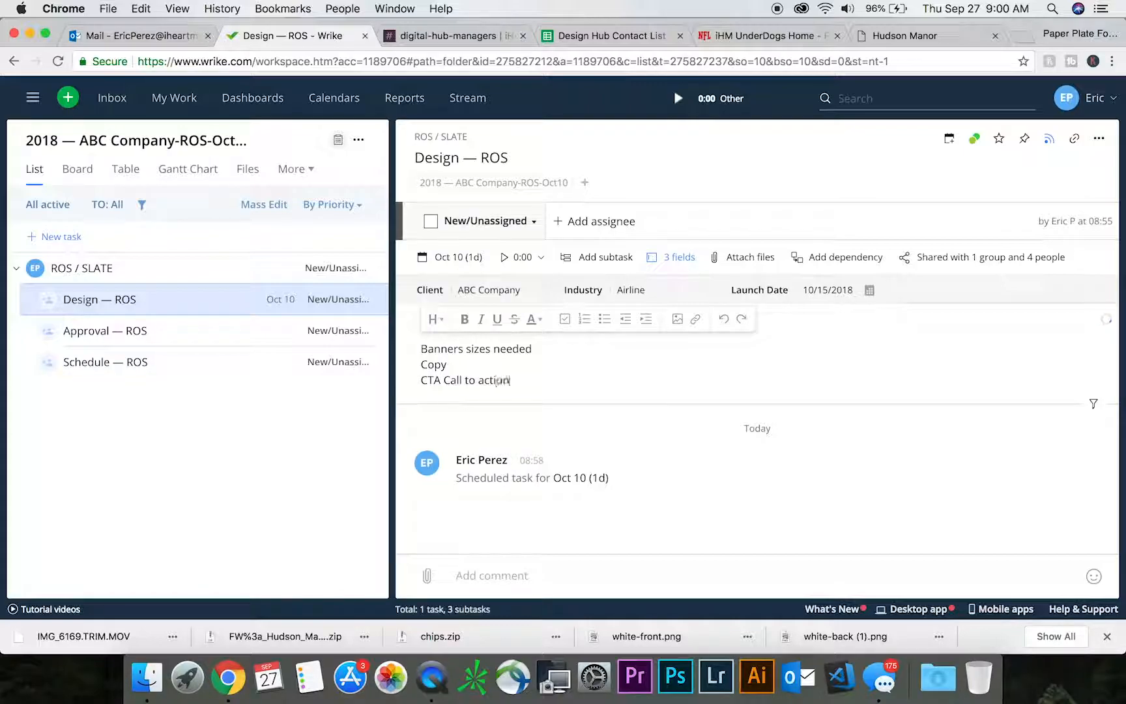
key("Return")
key("Return")
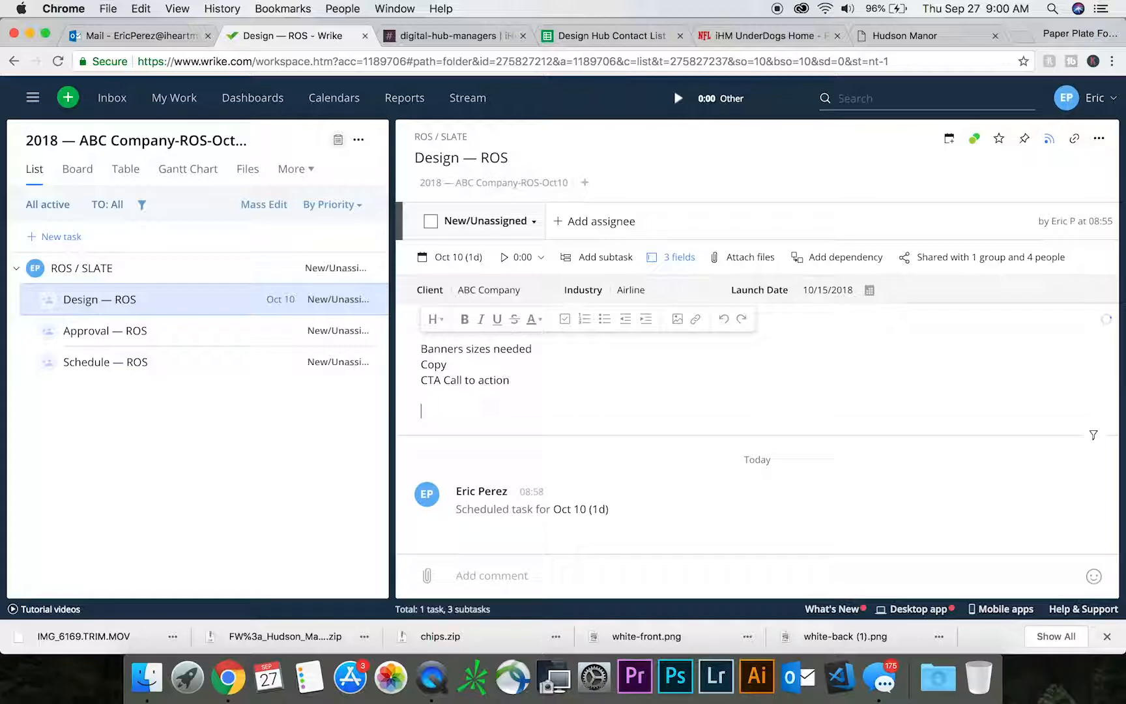
type("website")
key("Return")
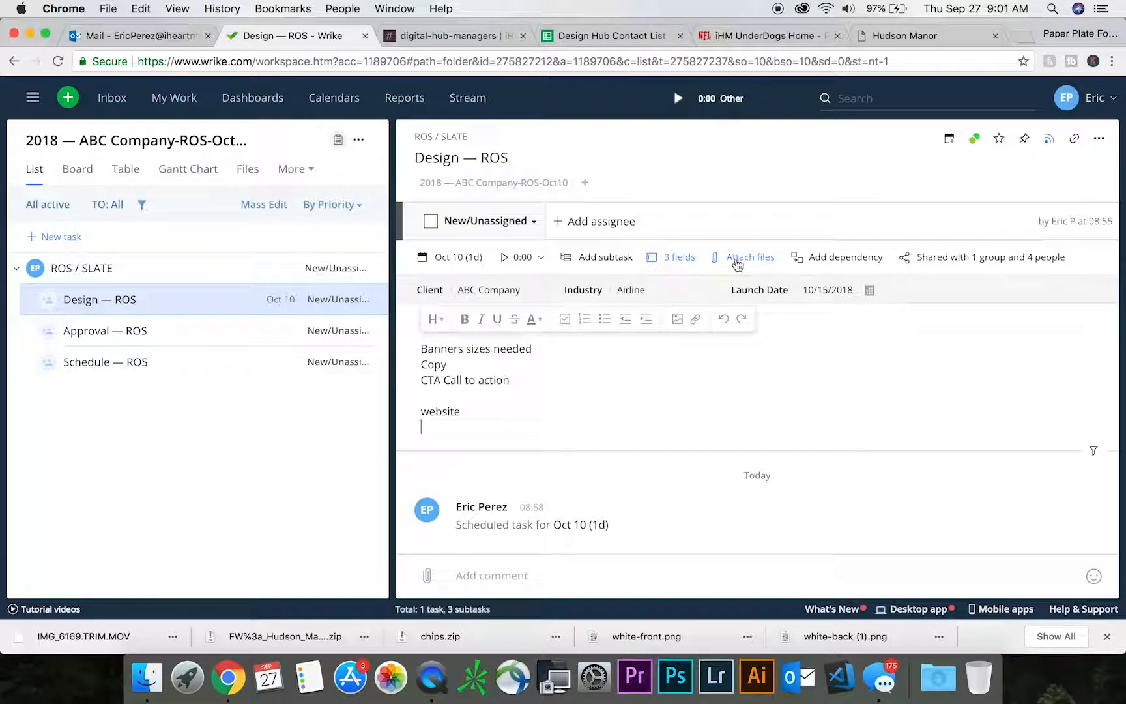
- Attach "Screen Shot 2018-09-27 at 8.37.09 AM.png" from Finder's recent files to the Design — ROS subtask and dismiss the upload notice
left_click(146, 678)
left_click_drag(247, 186, 860, 582)
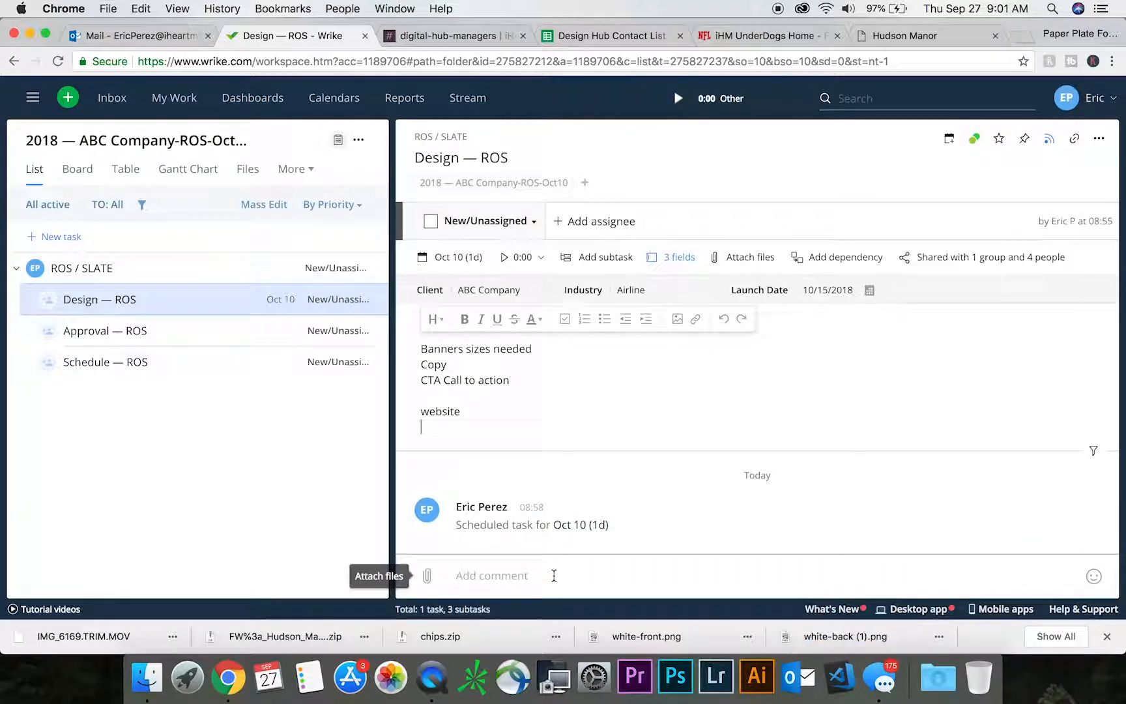
left_click(147, 677)
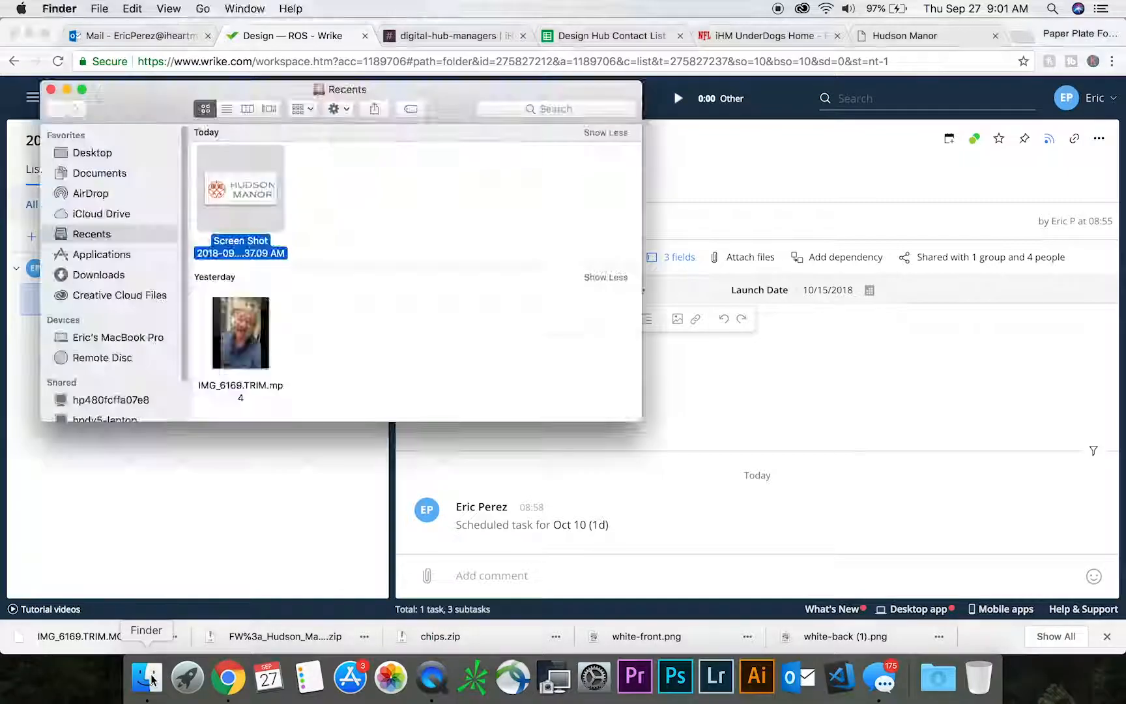
left_click_drag(209, 254, 691, 498)
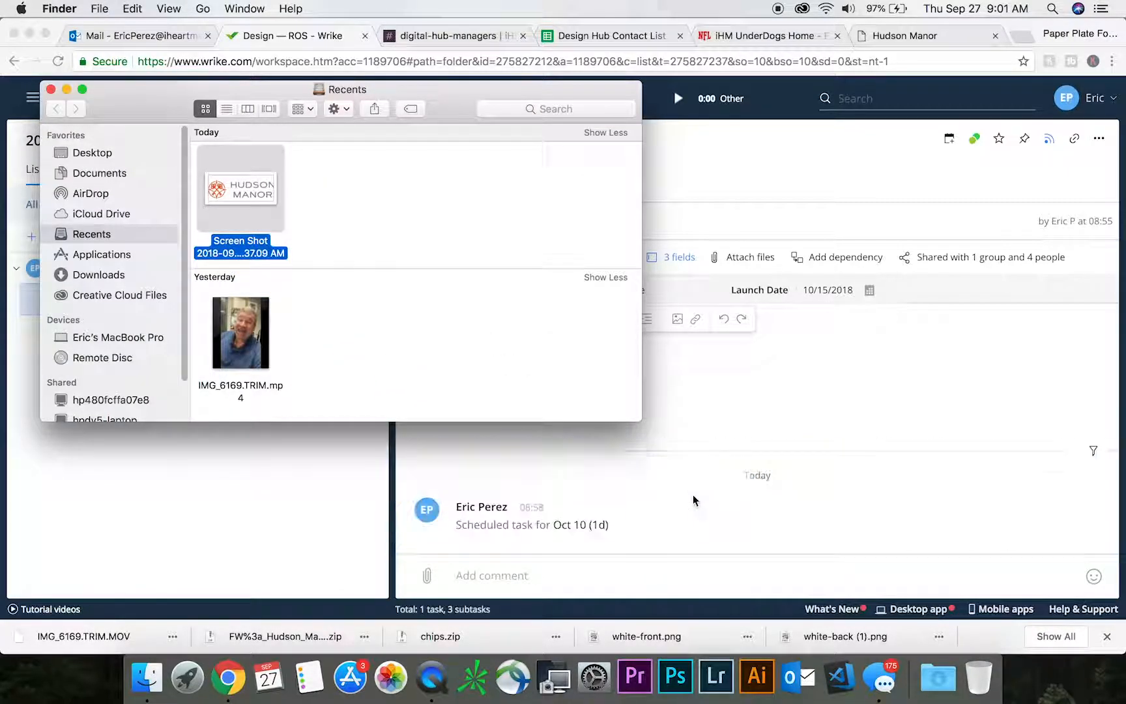
left_click(66, 90)
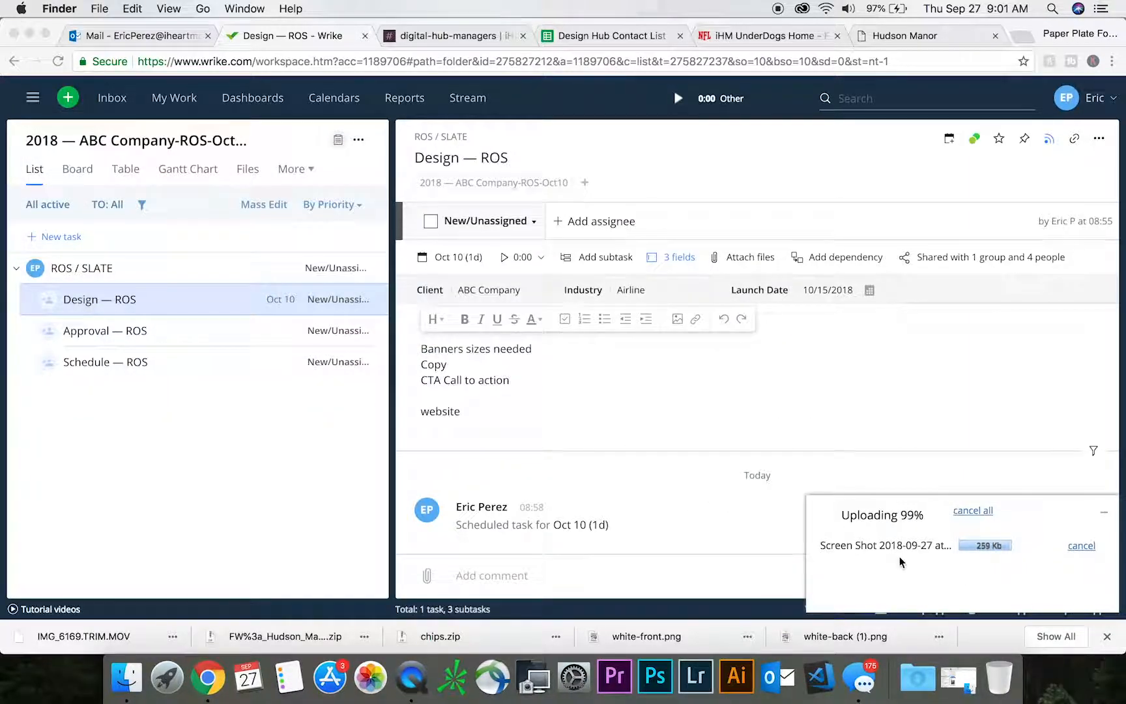
left_click(1104, 513)
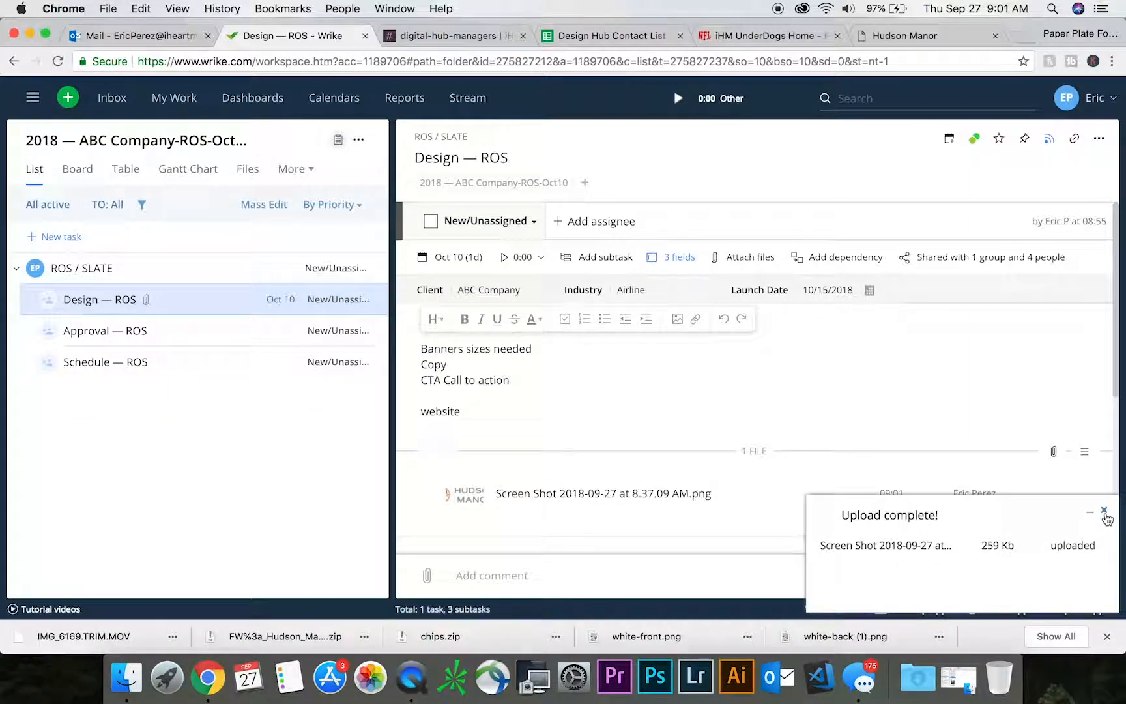
left_click(1104, 512)
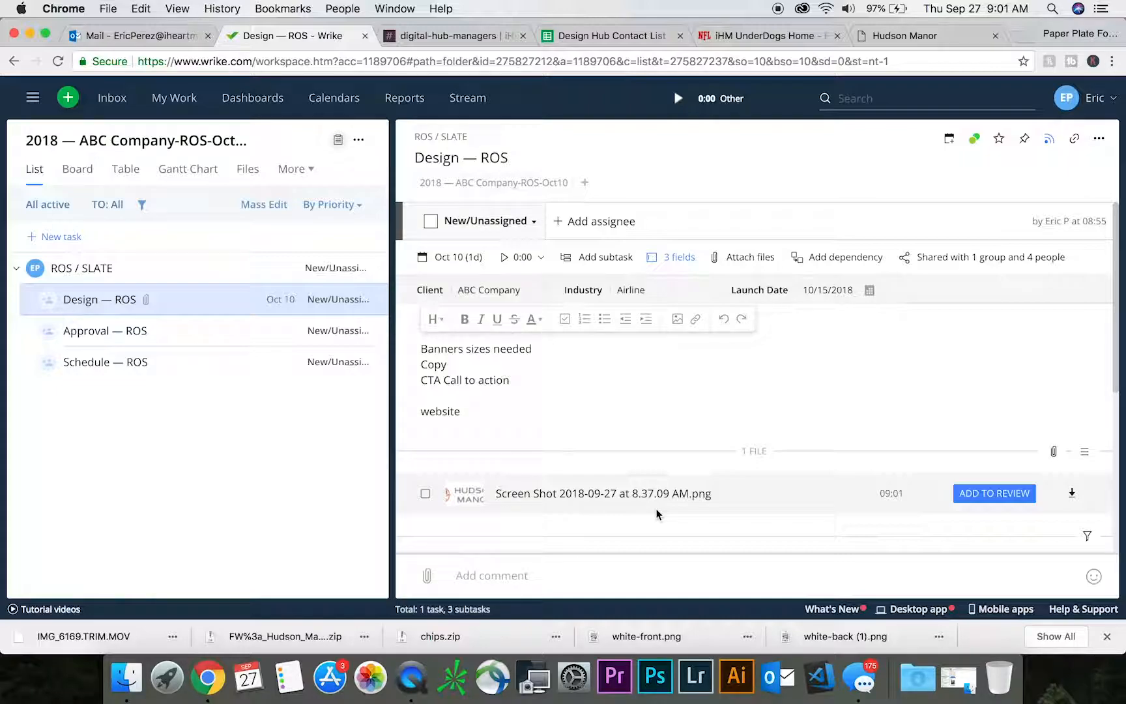
- Assign the Design — ROS subtask to your own account and set its status to Assigned
left_click(581, 225)
left_click(613, 282)
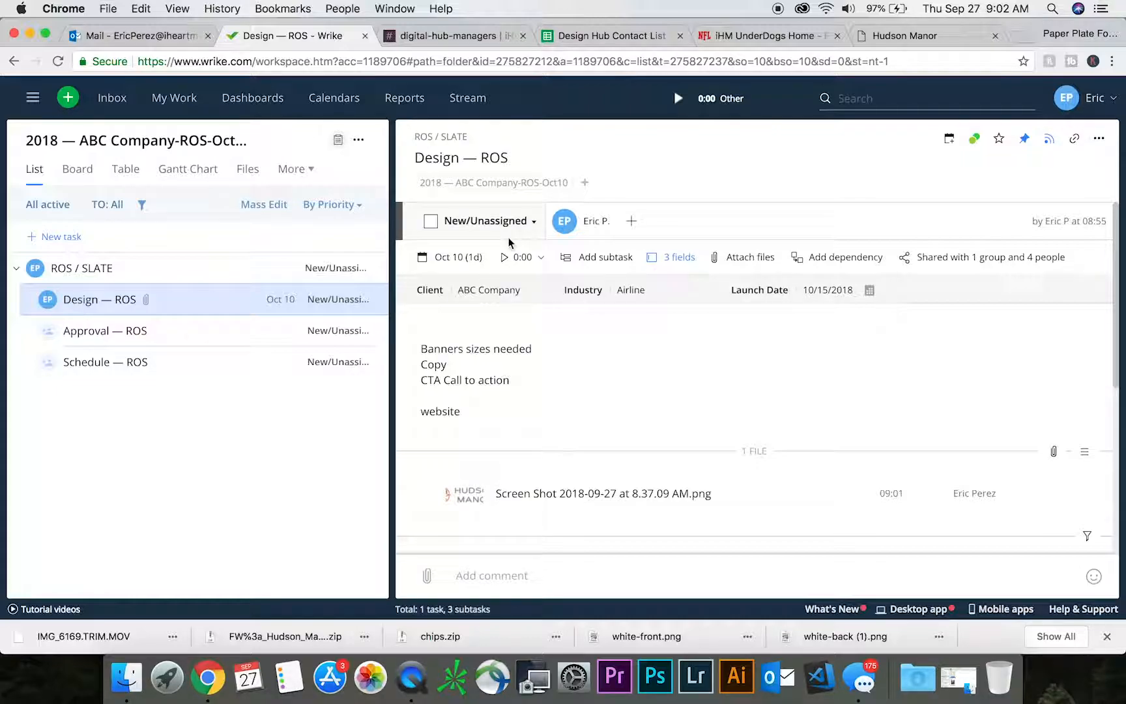
mouse_move(595, 225)
left_click(533, 223)
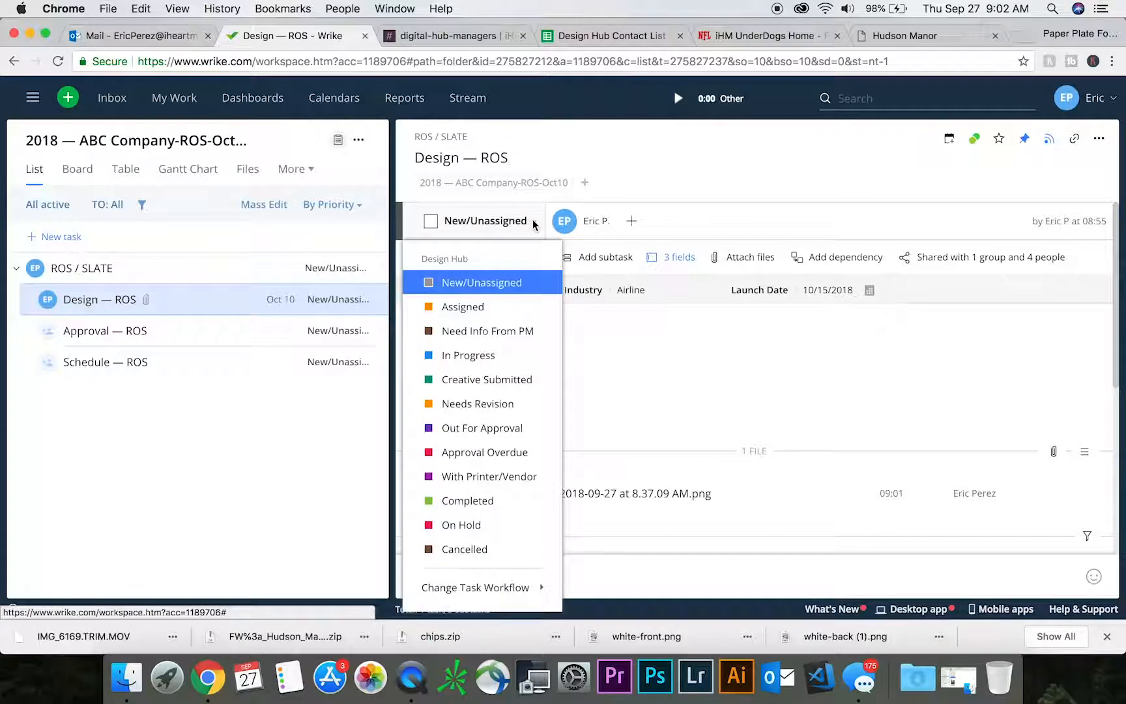
left_click(475, 312)
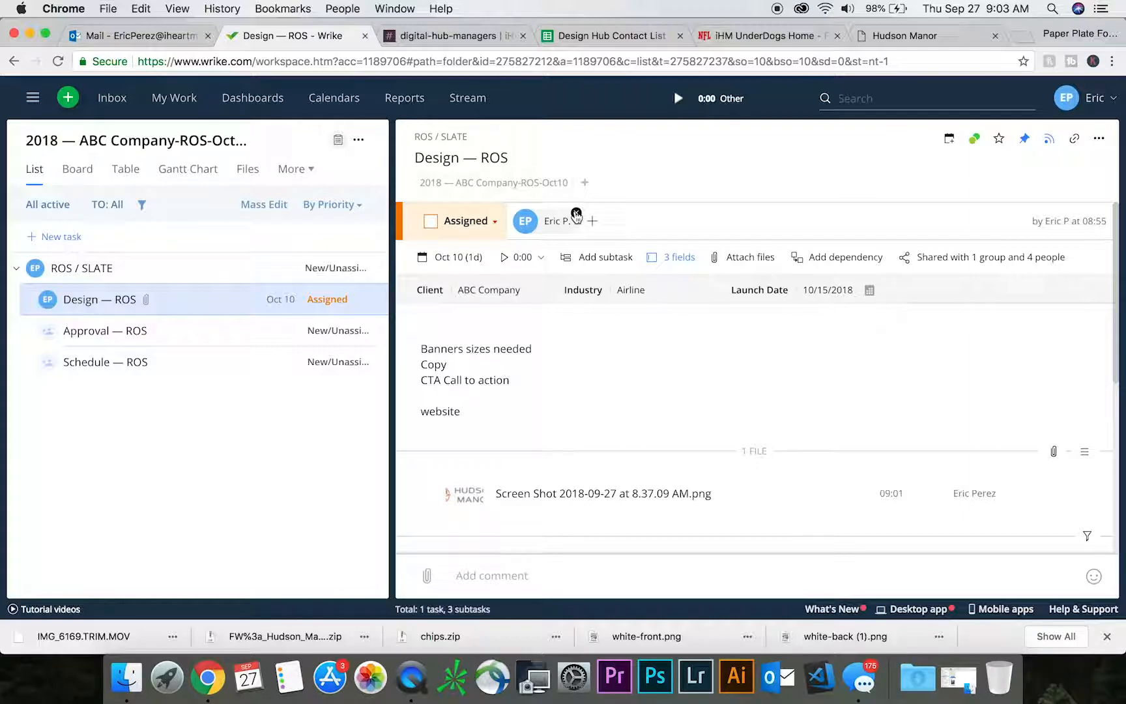
- Advance the Design — ROS subtask's status through In Progress, Creative Submitted and Out For Approval to Needs Revision
left_click(493, 224)
left_click(472, 357)
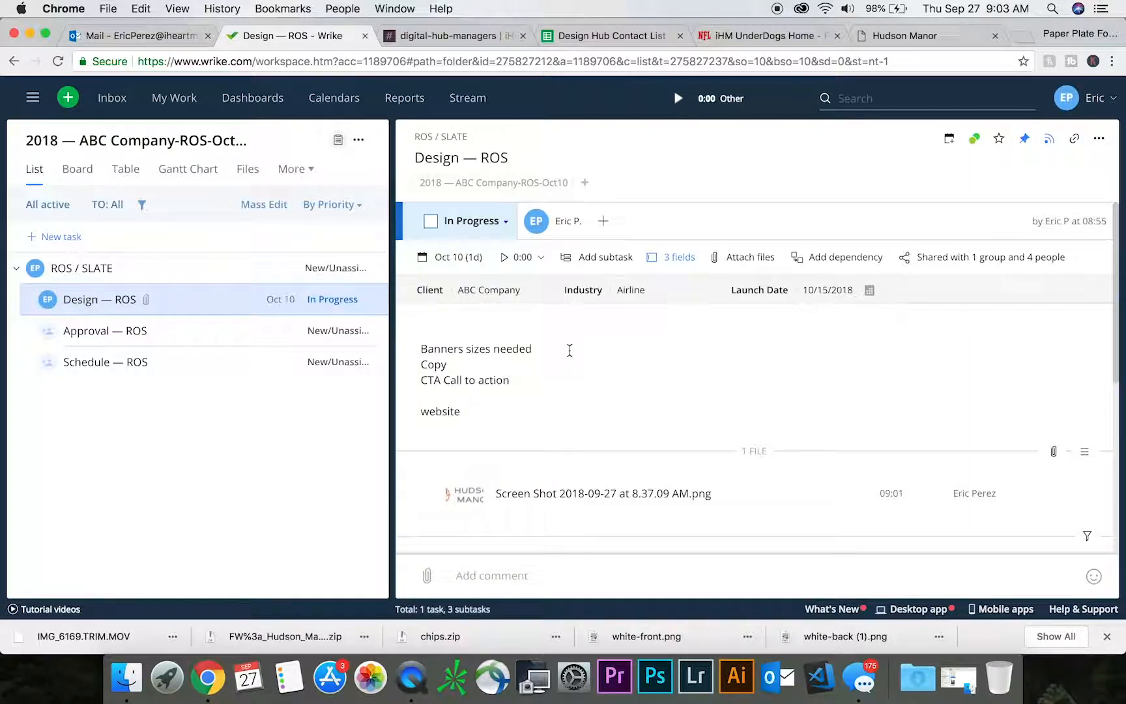
left_click(504, 221)
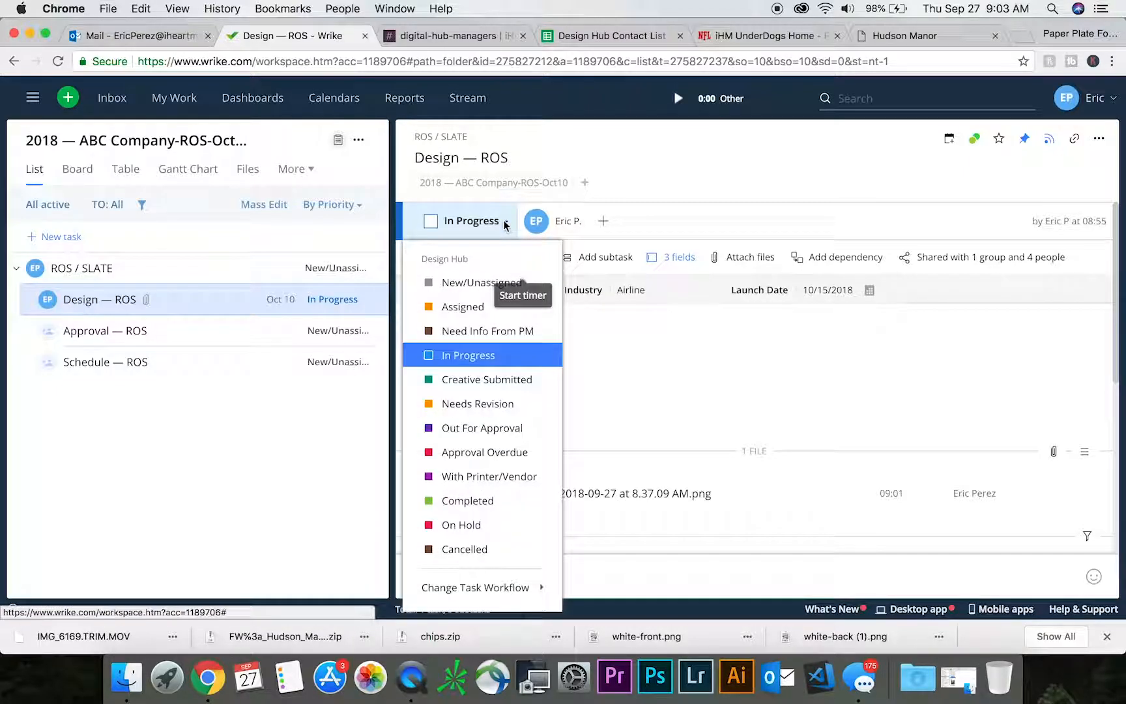
left_click(487, 380)
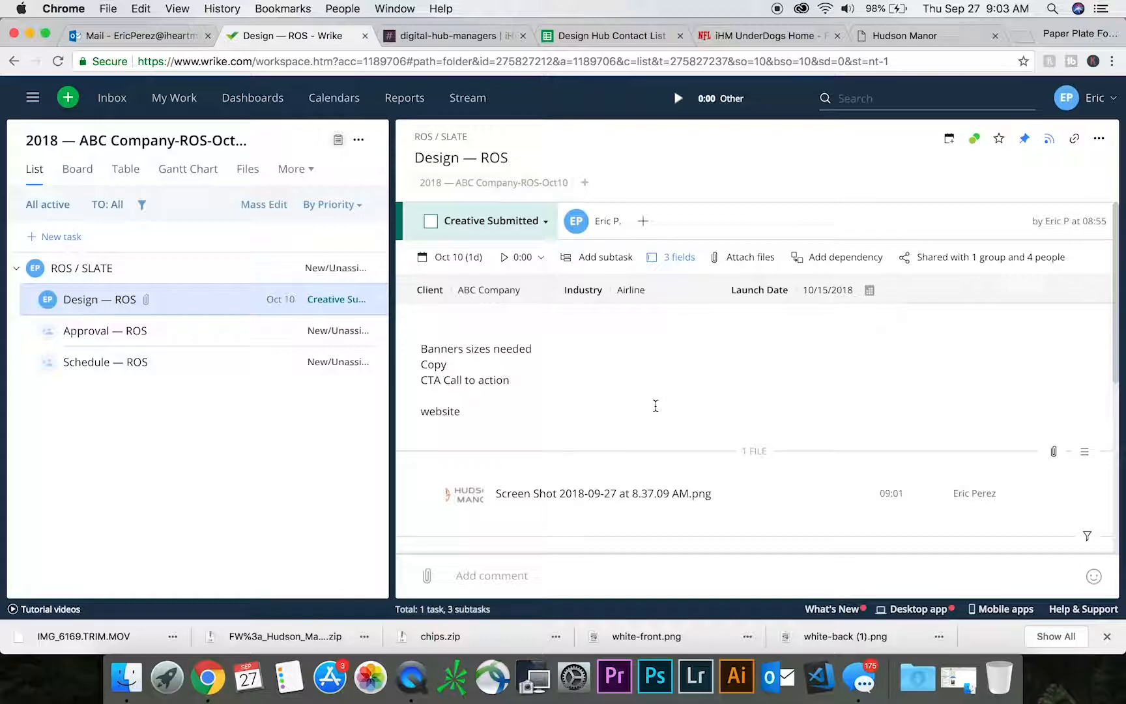
left_click(546, 221)
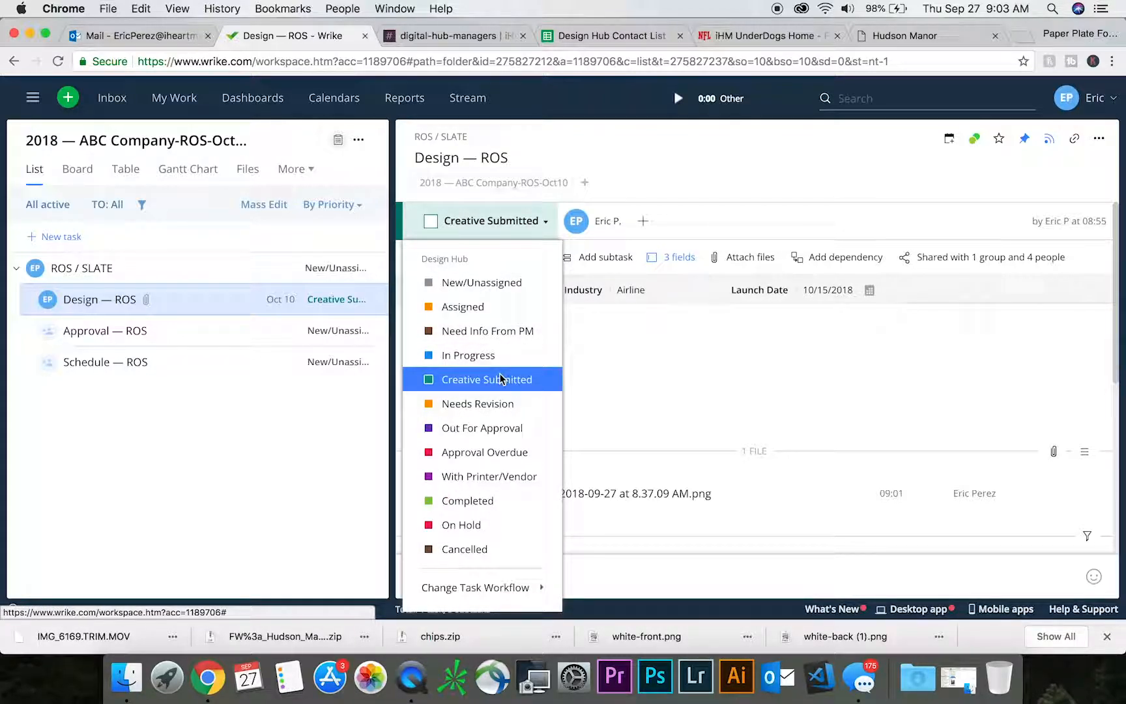
left_click(494, 432)
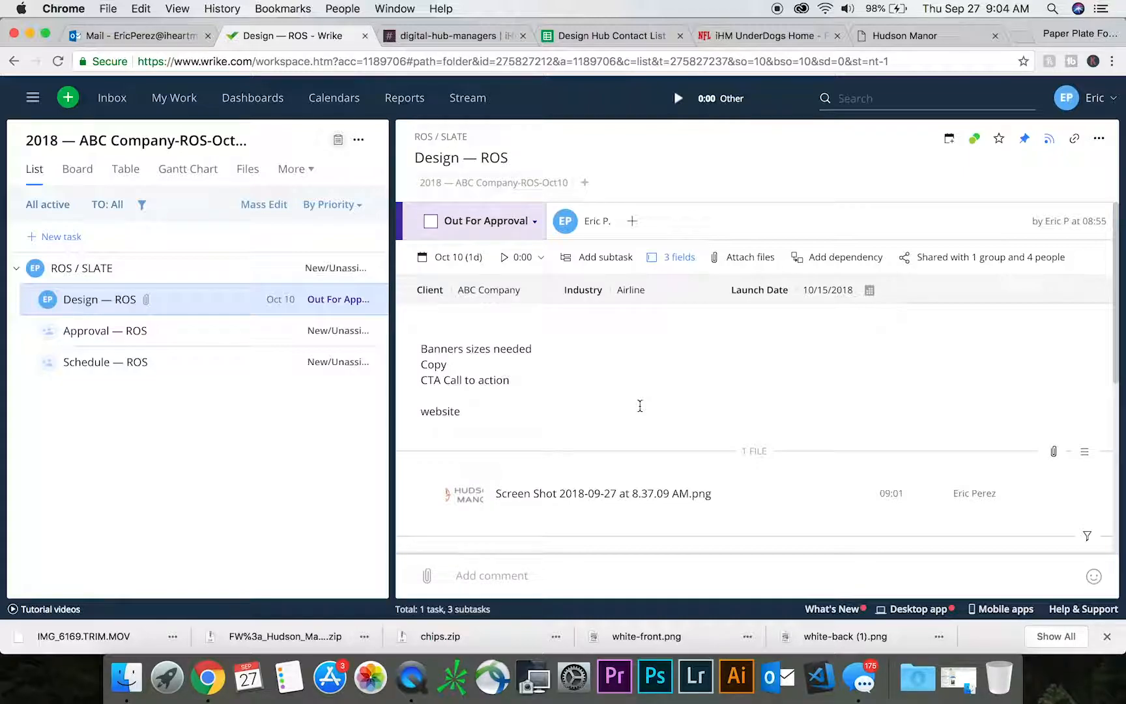
left_click(535, 221)
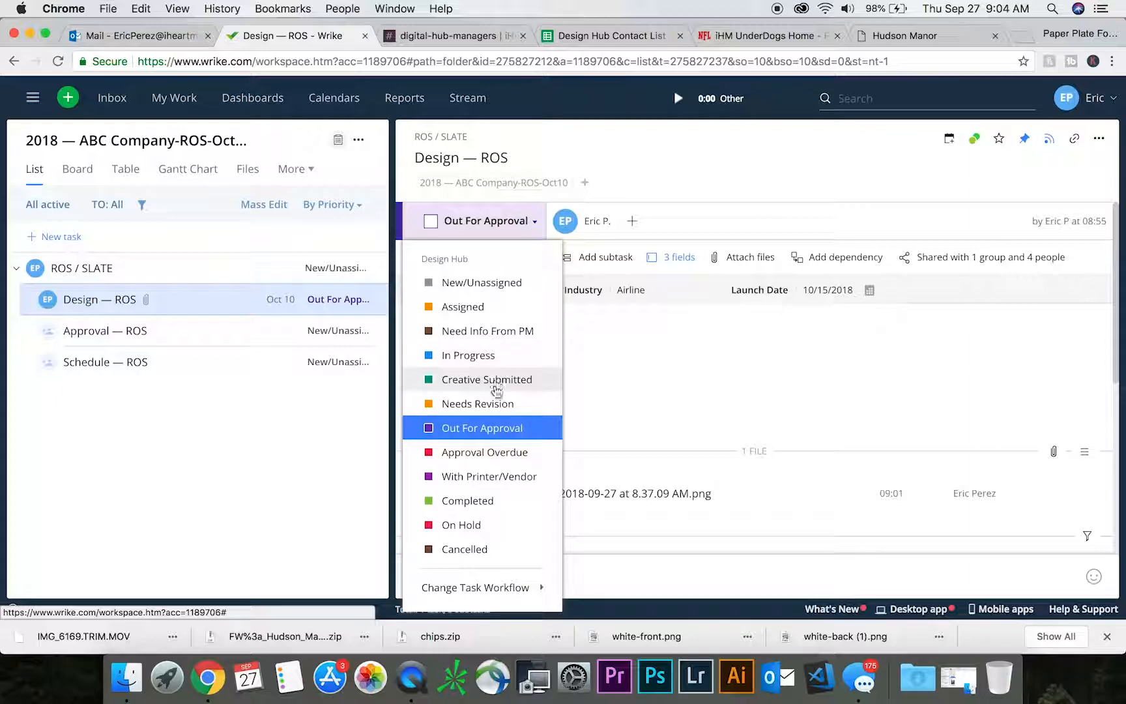
left_click(494, 404)
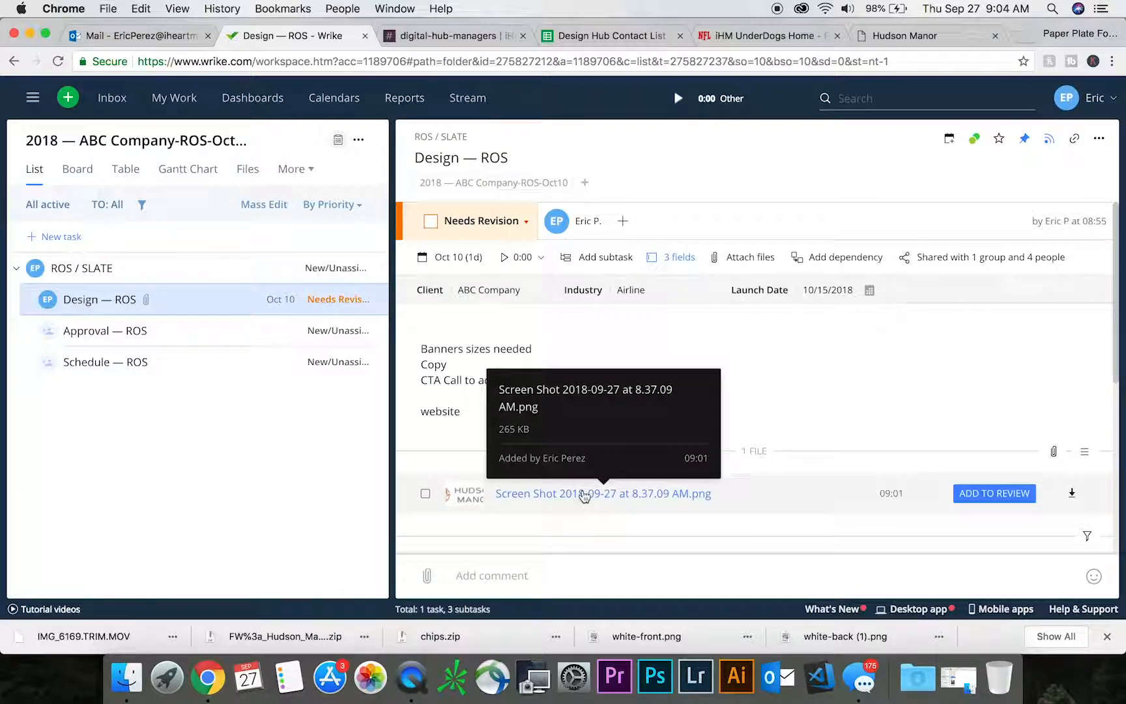
- Post a comment on the Design — ROS subtask mentioning your own account with the text "the logo needs to change to the one i've attached."
scroll(583, 499, "down", 4)
scroll(584, 499, "down", 2)
left_click(538, 572)
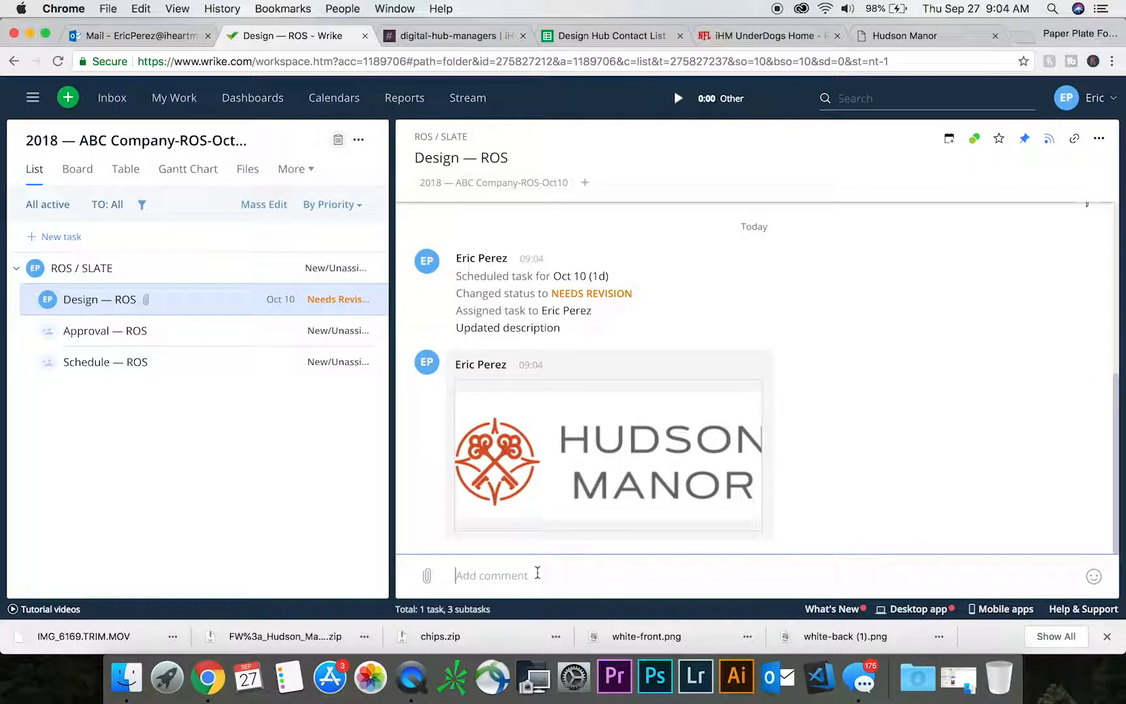
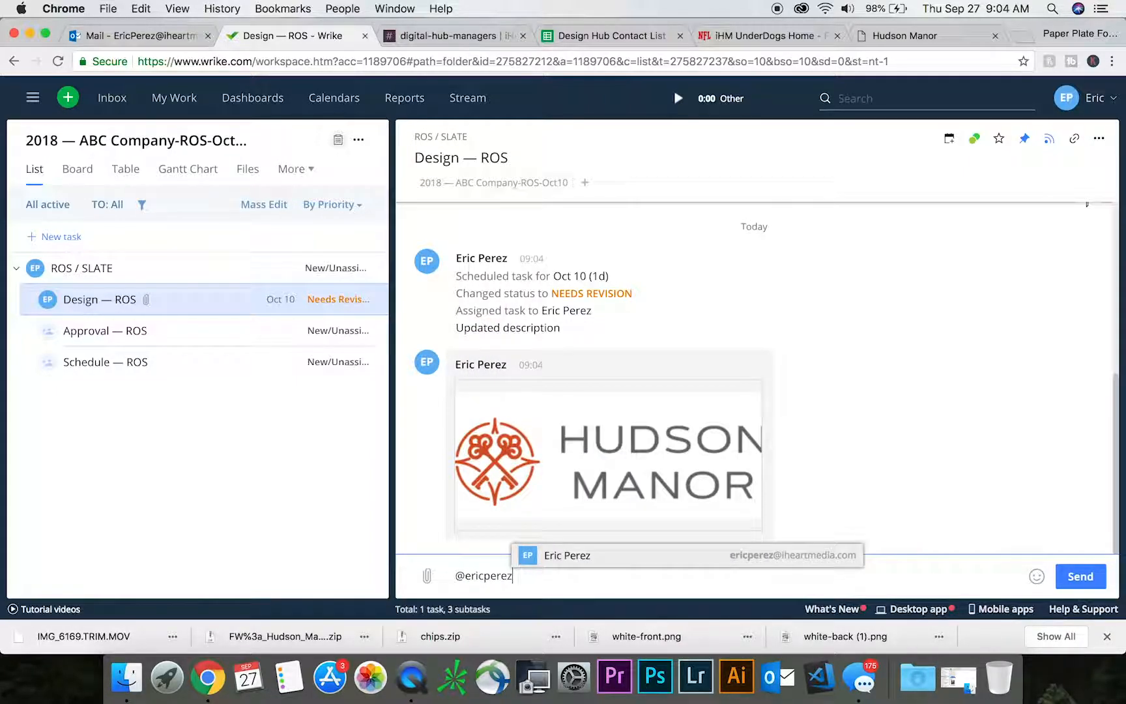
left_click(547, 555)
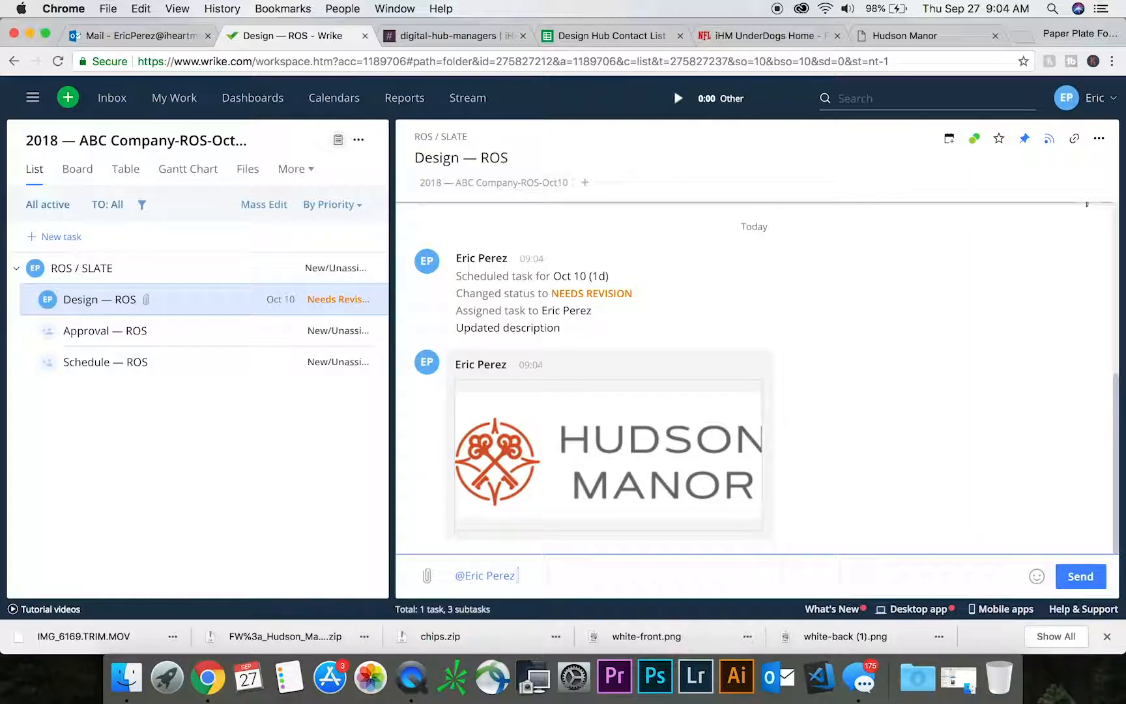
type("the logo need")
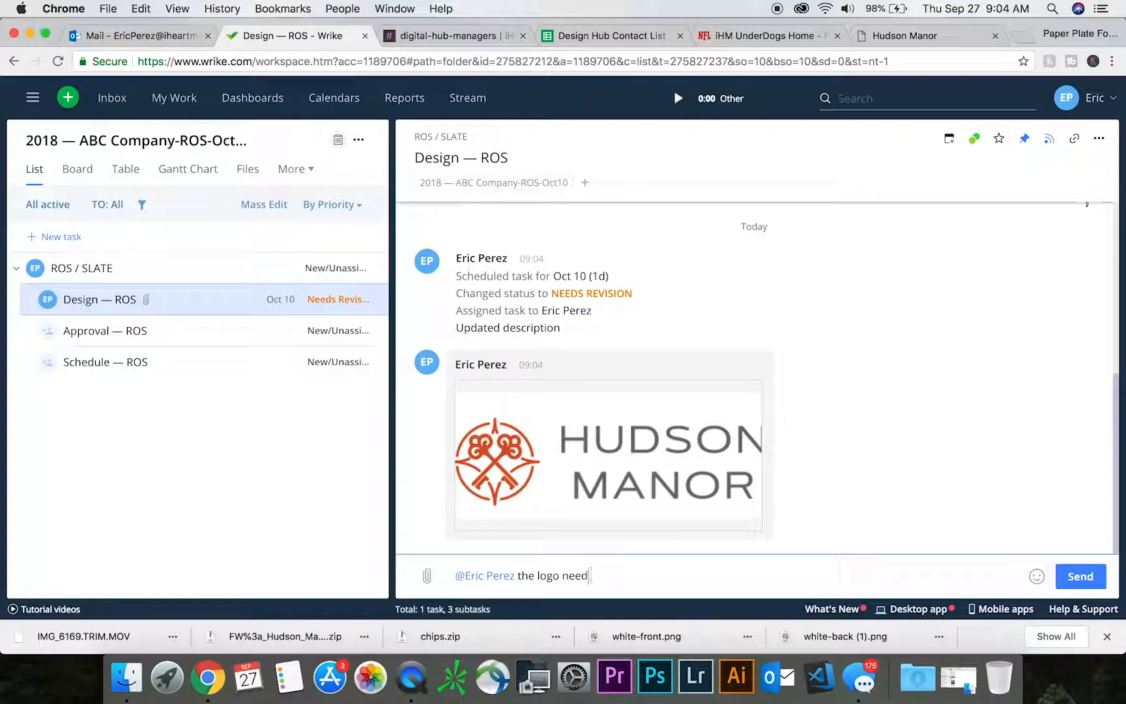
type("s to change to")
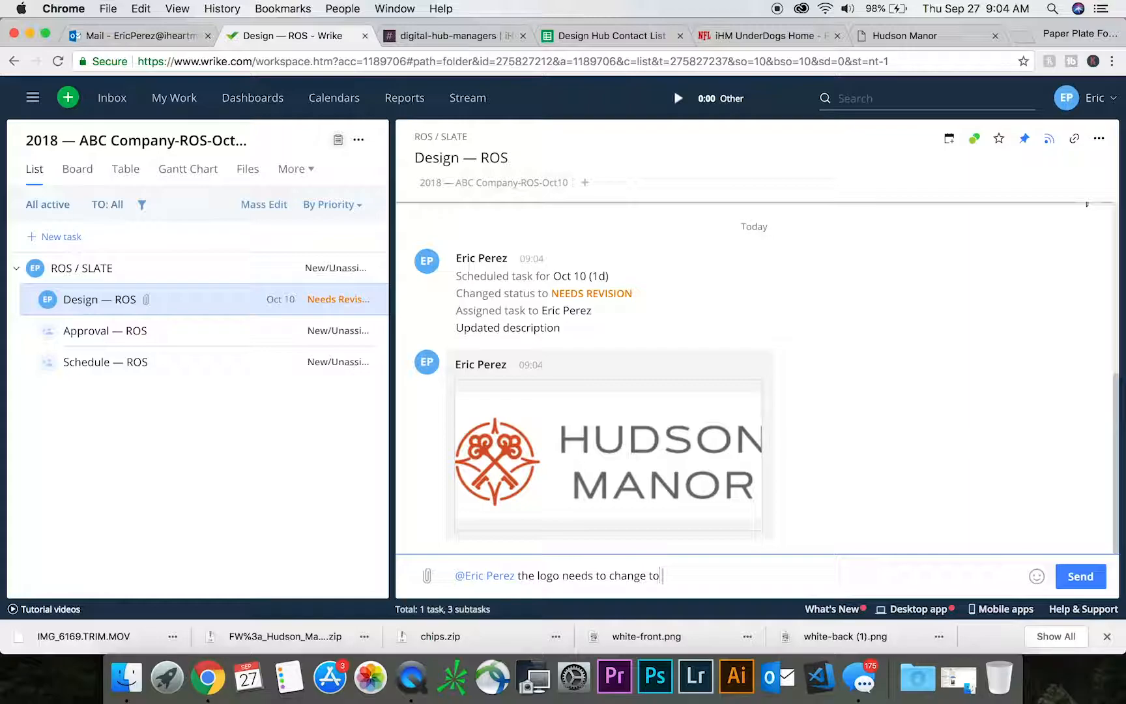
type(" the one i've attached.")
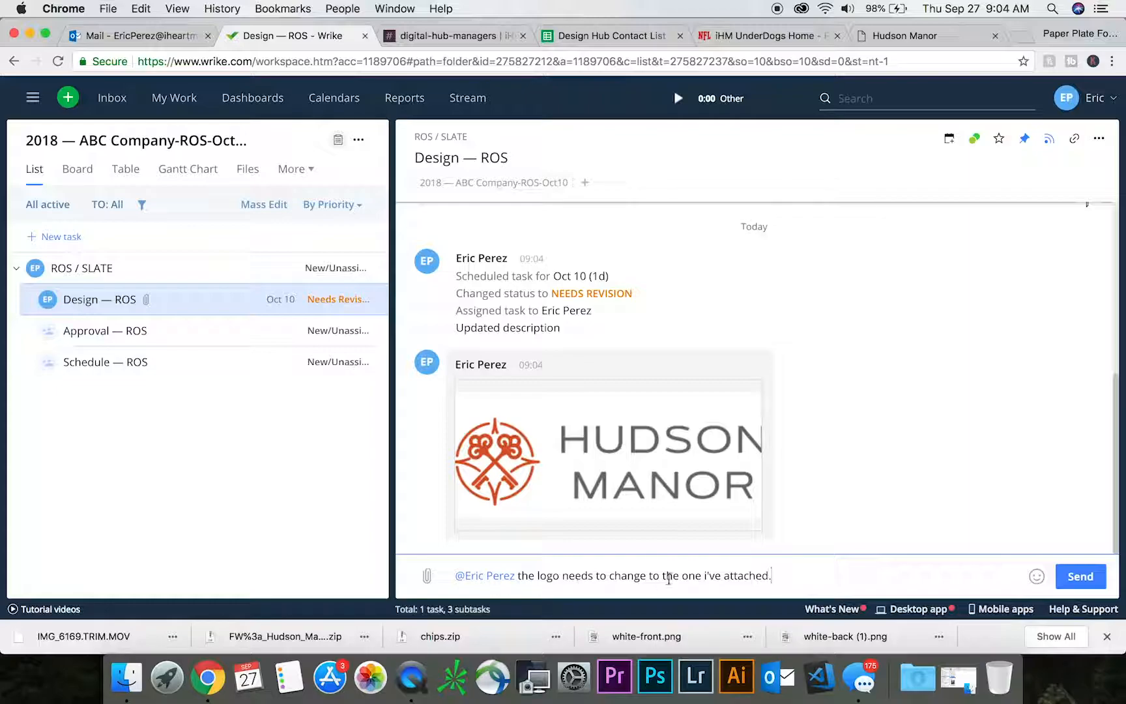
type(".")
left_click(1080, 576)
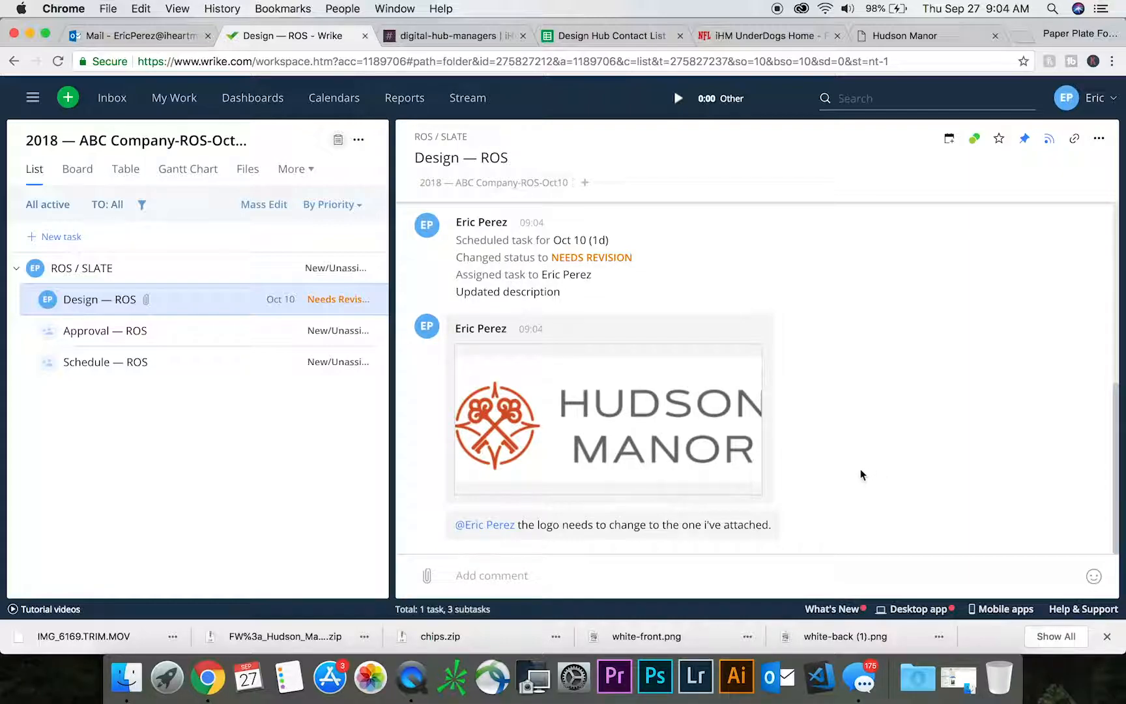
scroll(636, 319, "up", 10)
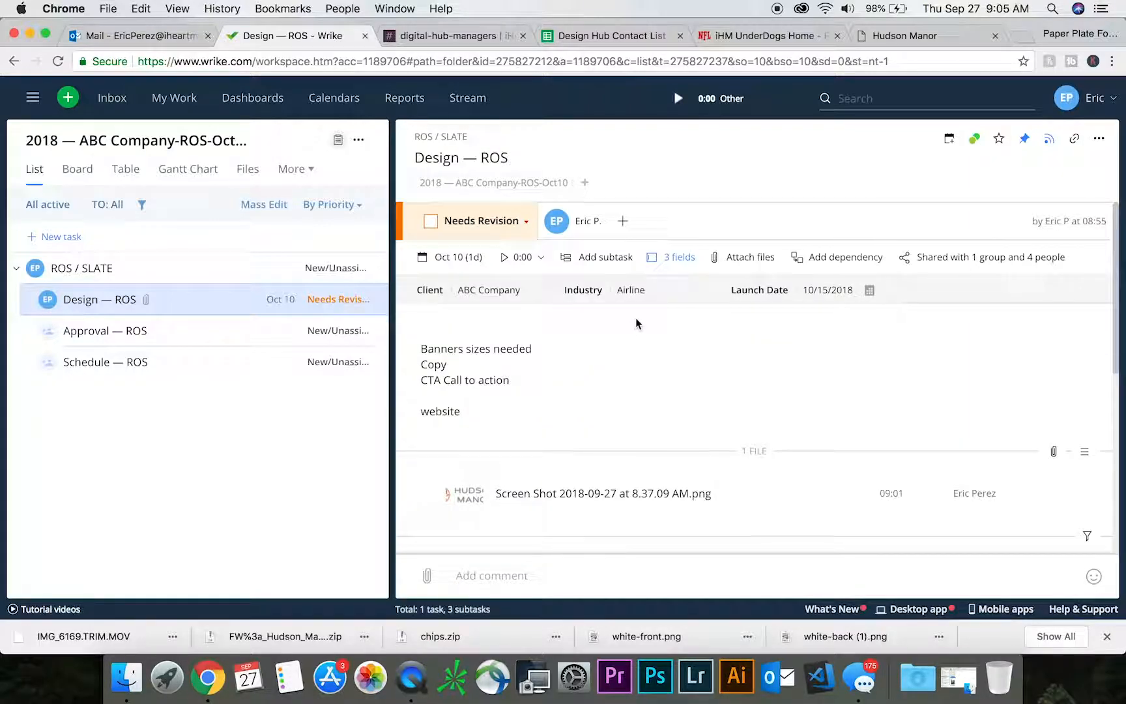
- Advance the Design — ROS subtask's status from Needs Revision through In Progress, Creative Submitted and Out For Approval to Completed
left_click(525, 222)
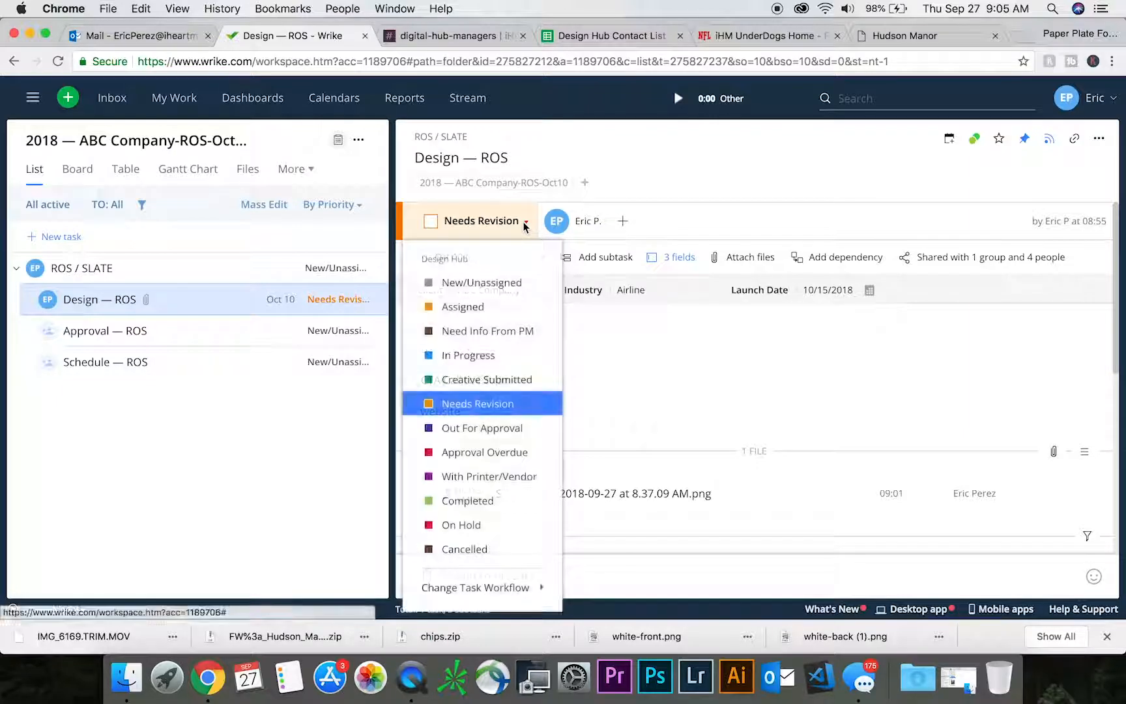
left_click(482, 356)
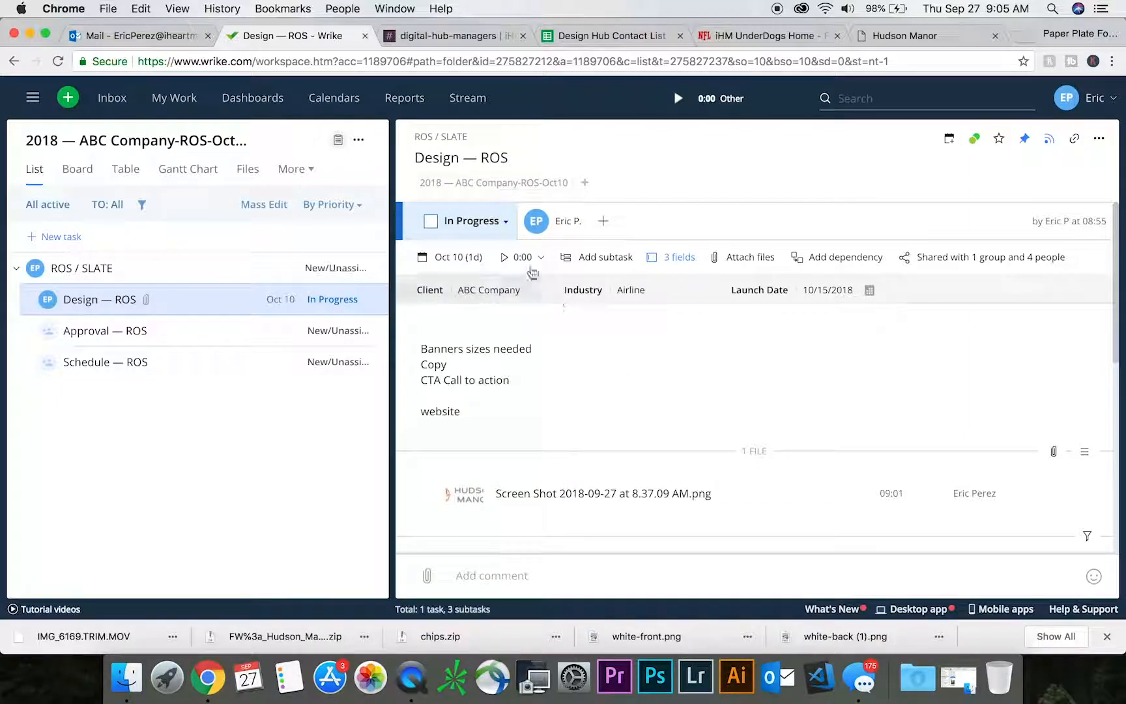
left_click(504, 222)
left_click(479, 378)
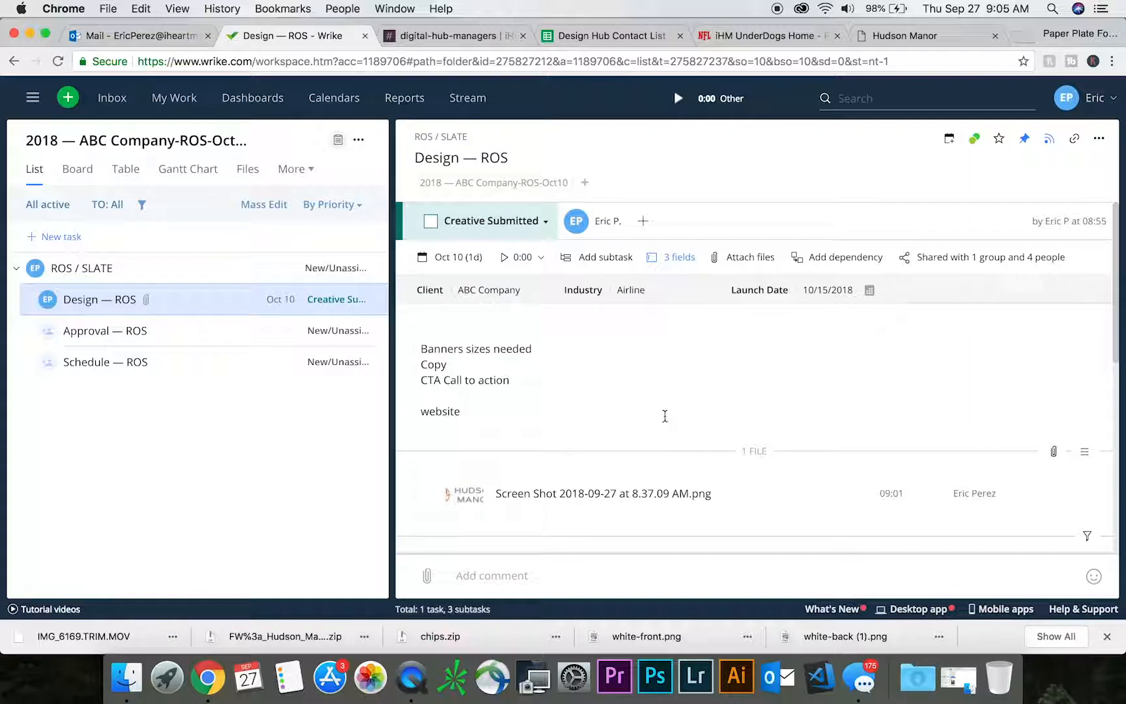
left_click(545, 223)
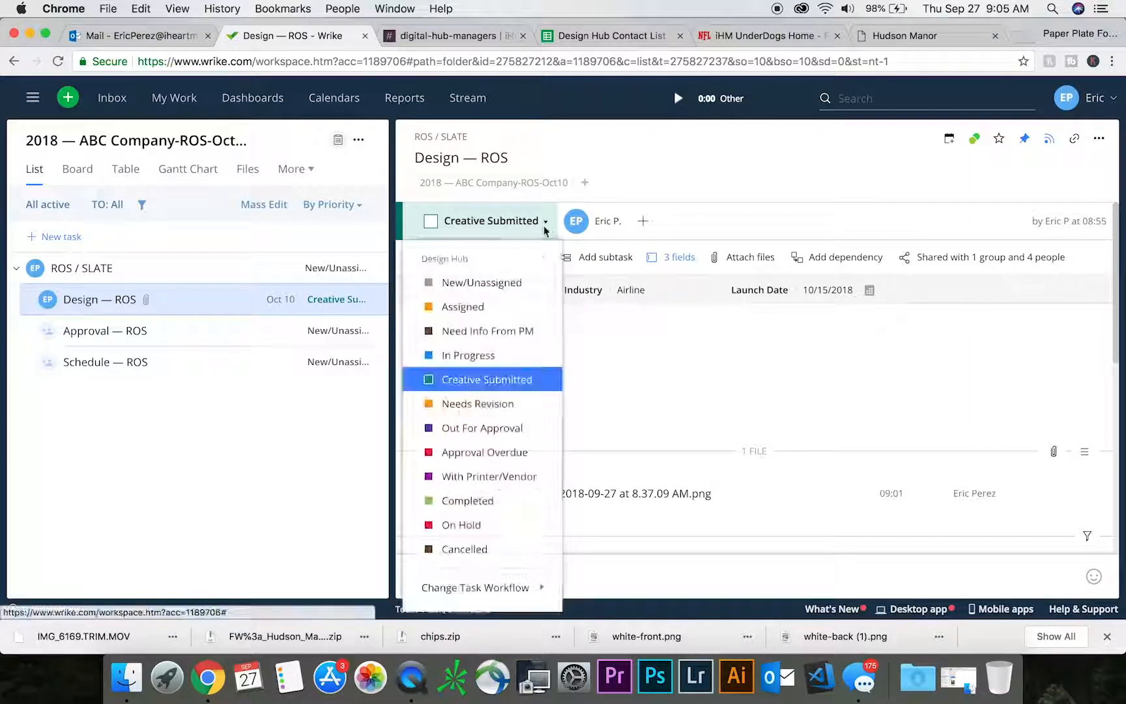
left_click(482, 428)
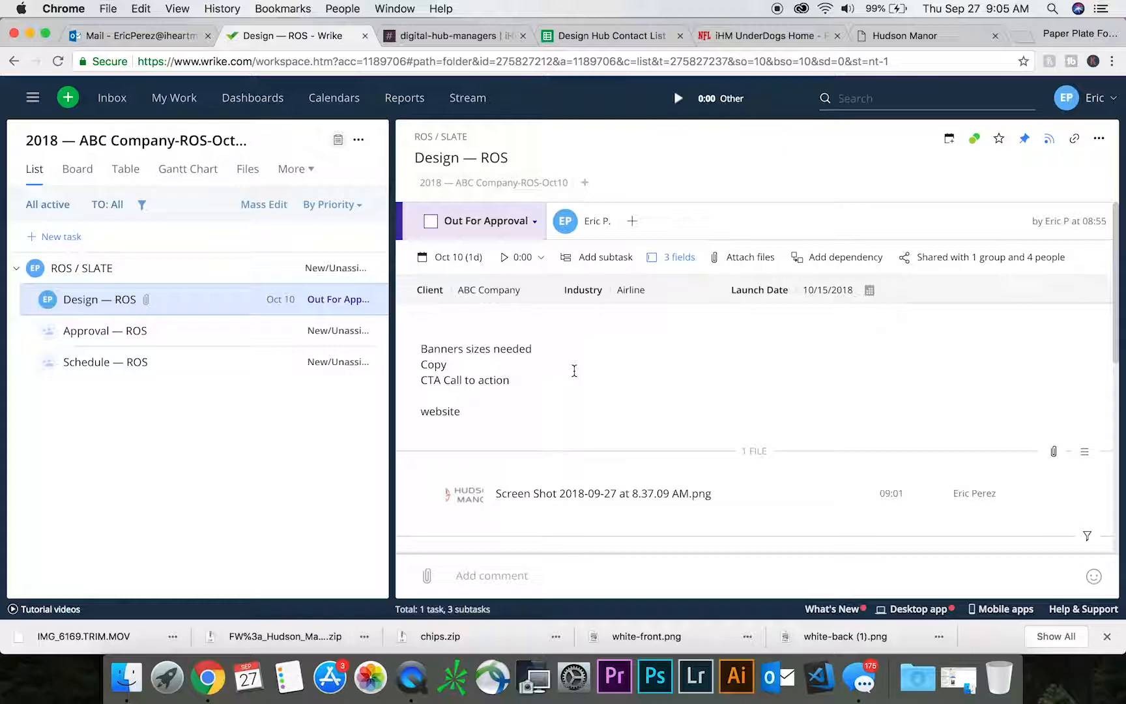
left_click(533, 221)
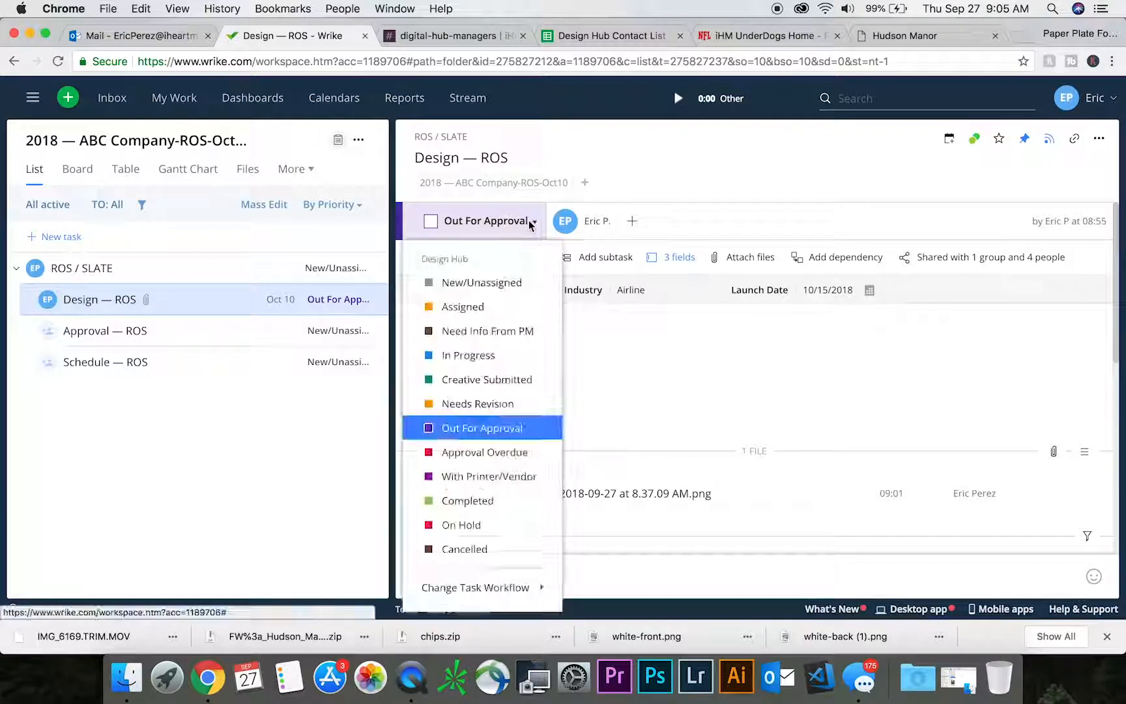
left_click(462, 503)
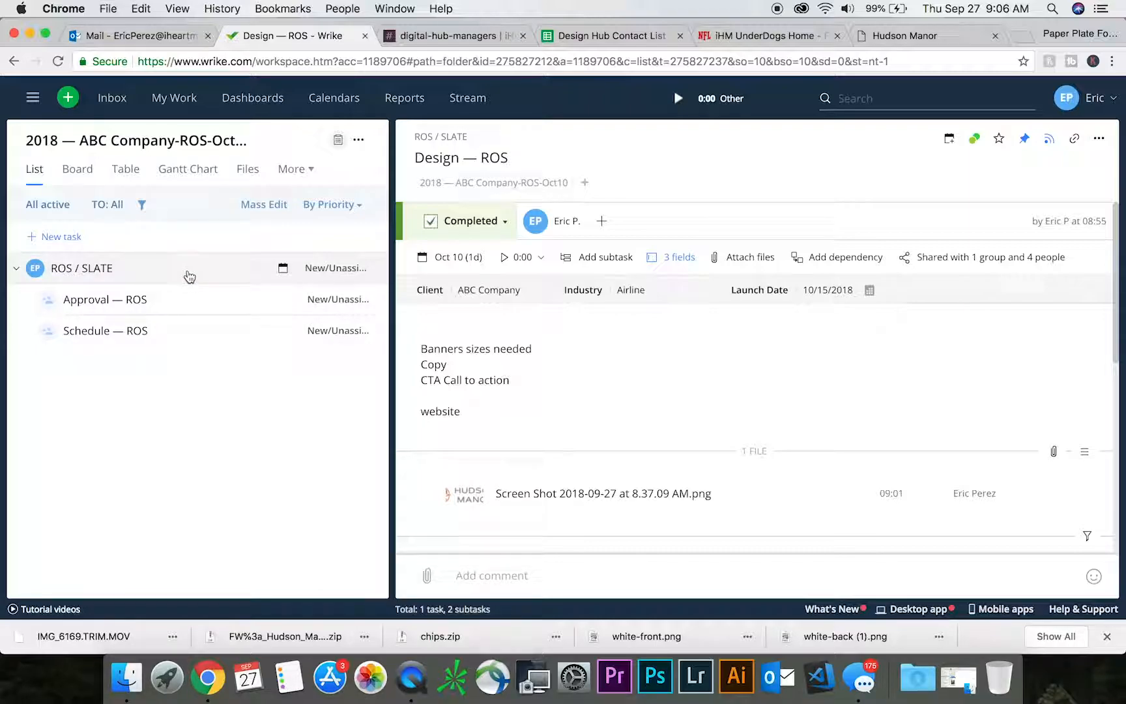
- Delete the Approval — ROS and Schedule — ROS subtasks together from the ABC Company project
left_click(200, 332)
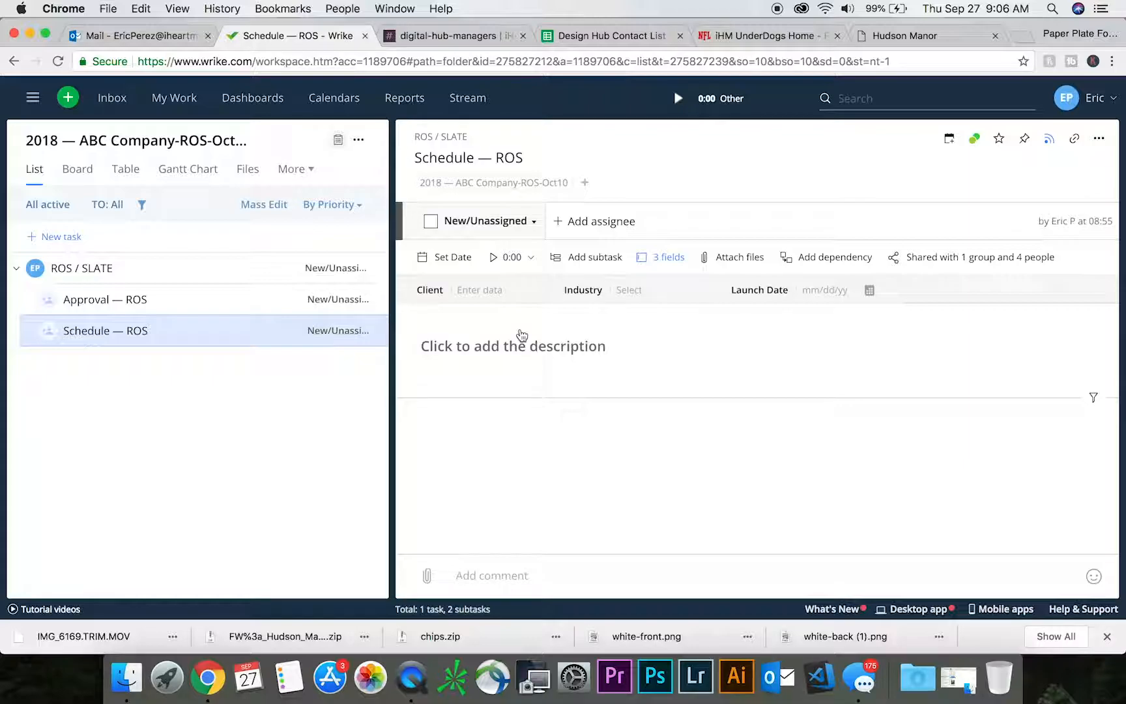
left_click(48, 299)
left_click(48, 330)
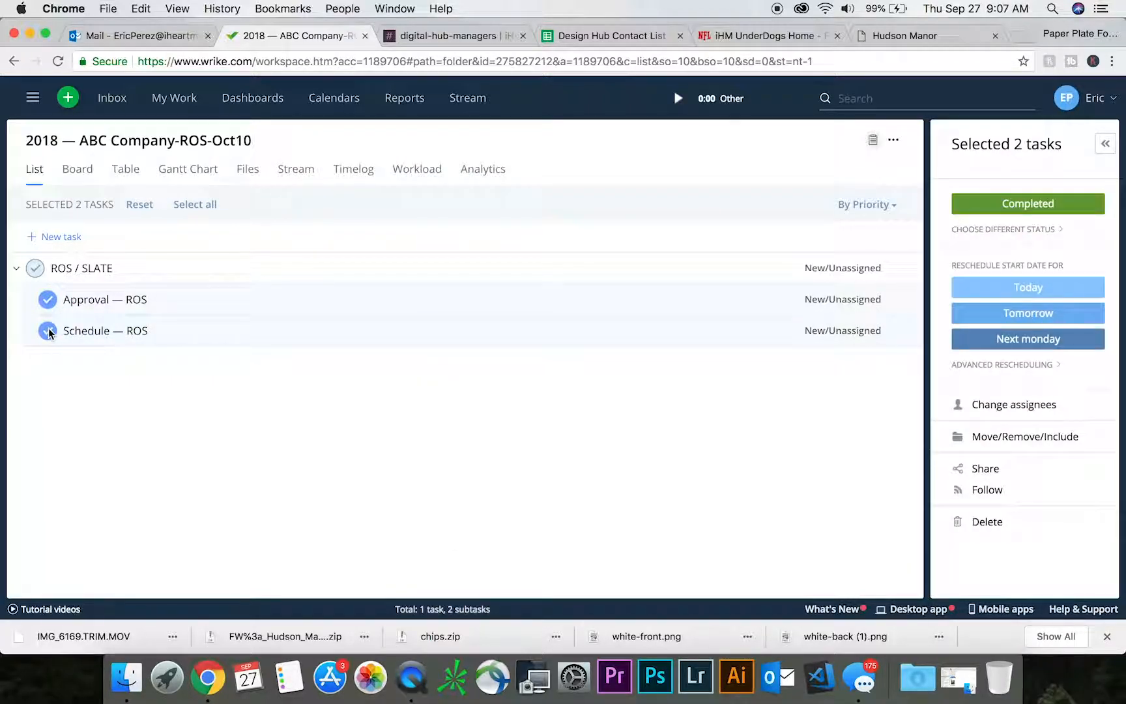
right_click(48, 330)
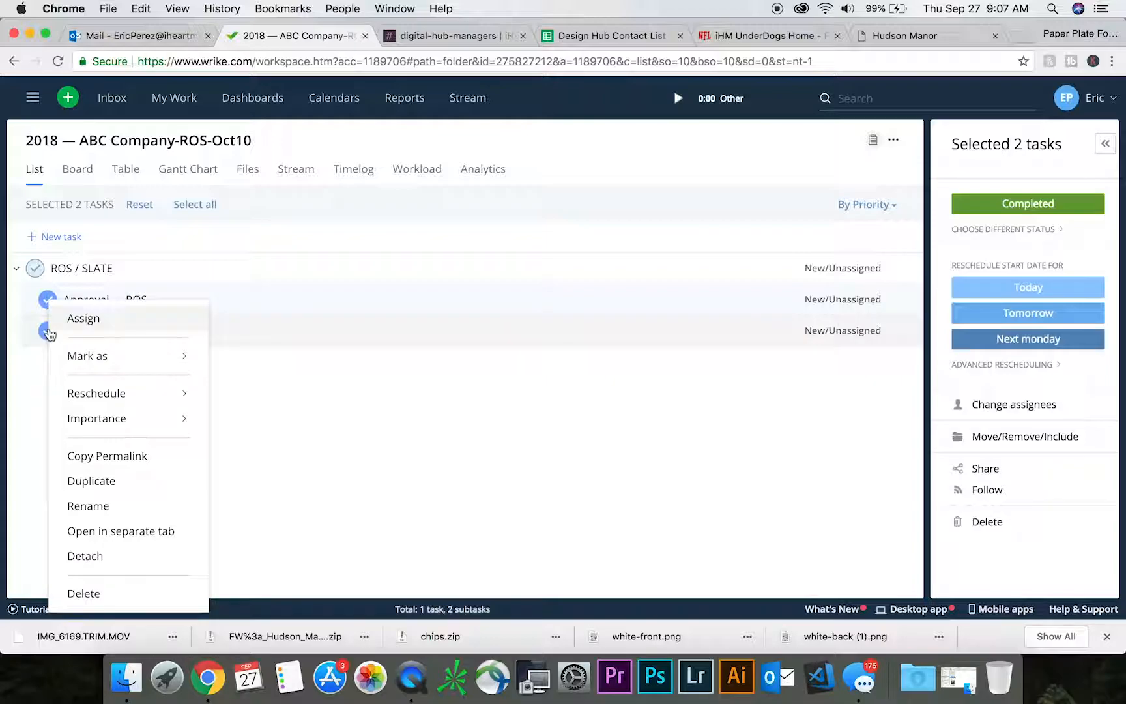
left_click(97, 593)
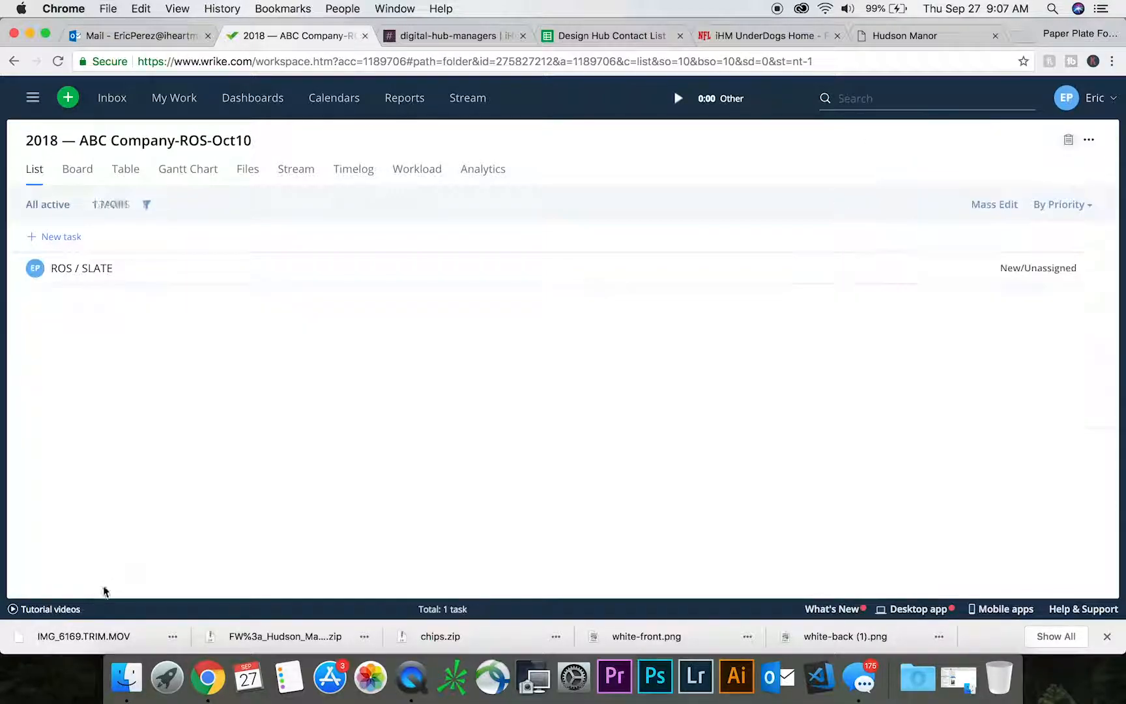
- Set the status of the parent ROS / SLATE task to Completed
left_click(88, 267)
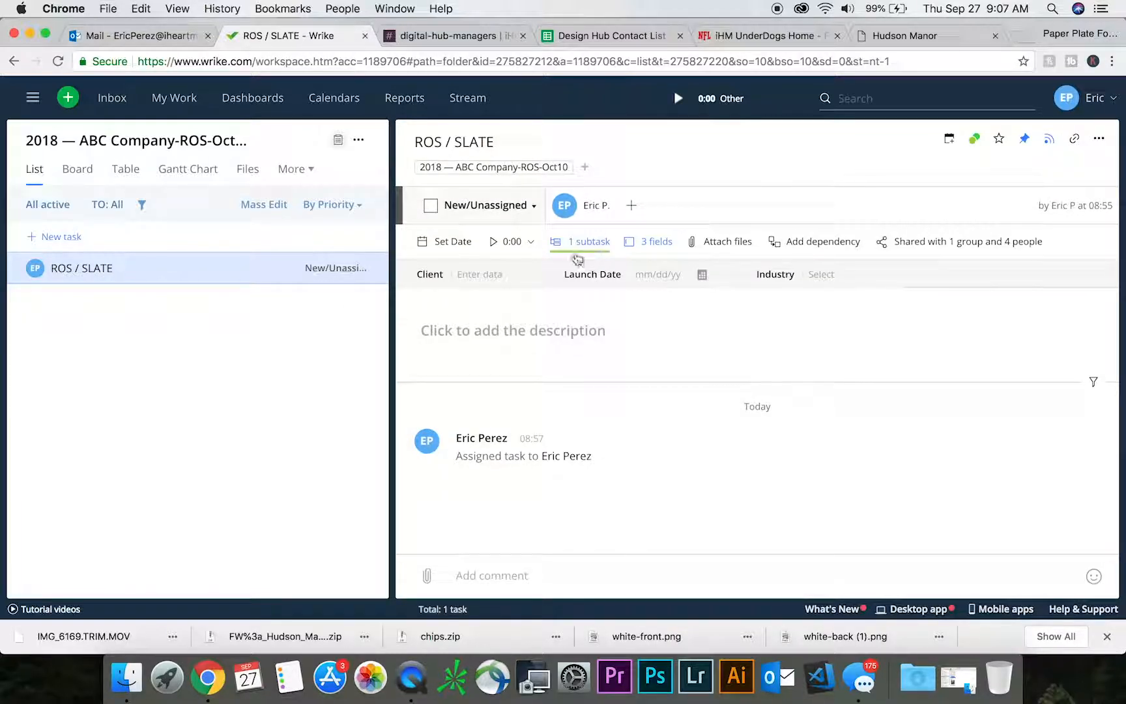
left_click(533, 208)
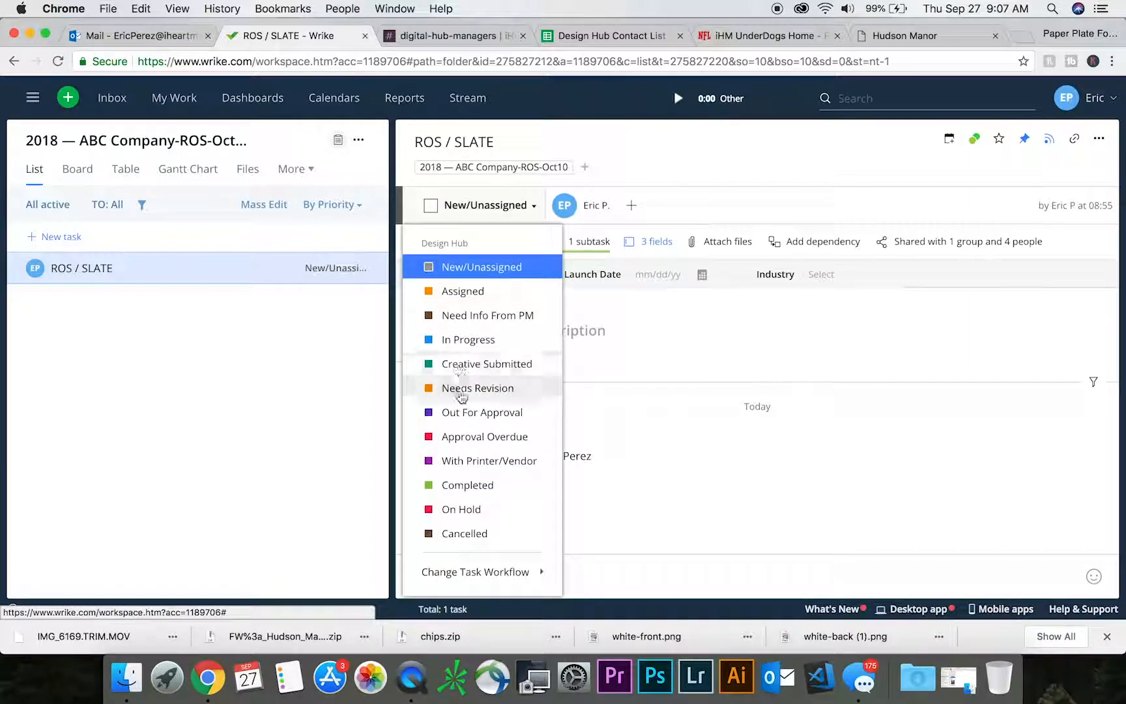
left_click(468, 487)
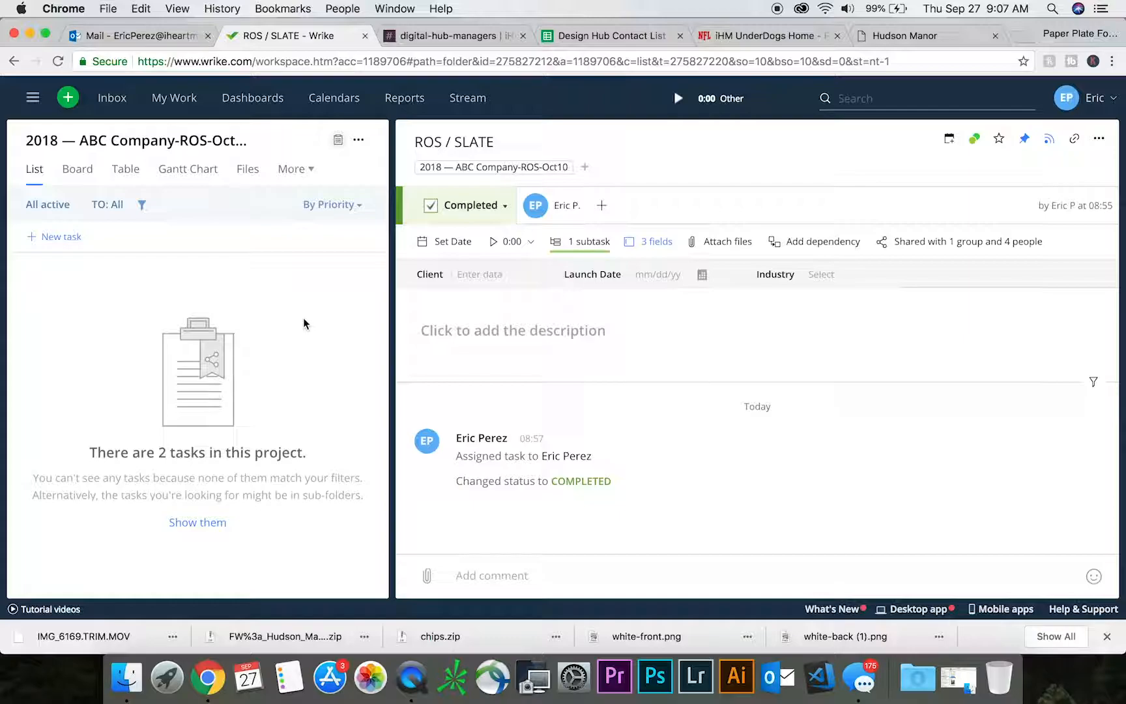
- Filter the project's task list to include all finished tasks and expand ROS / SLATE to show its subtask
left_click(142, 206)
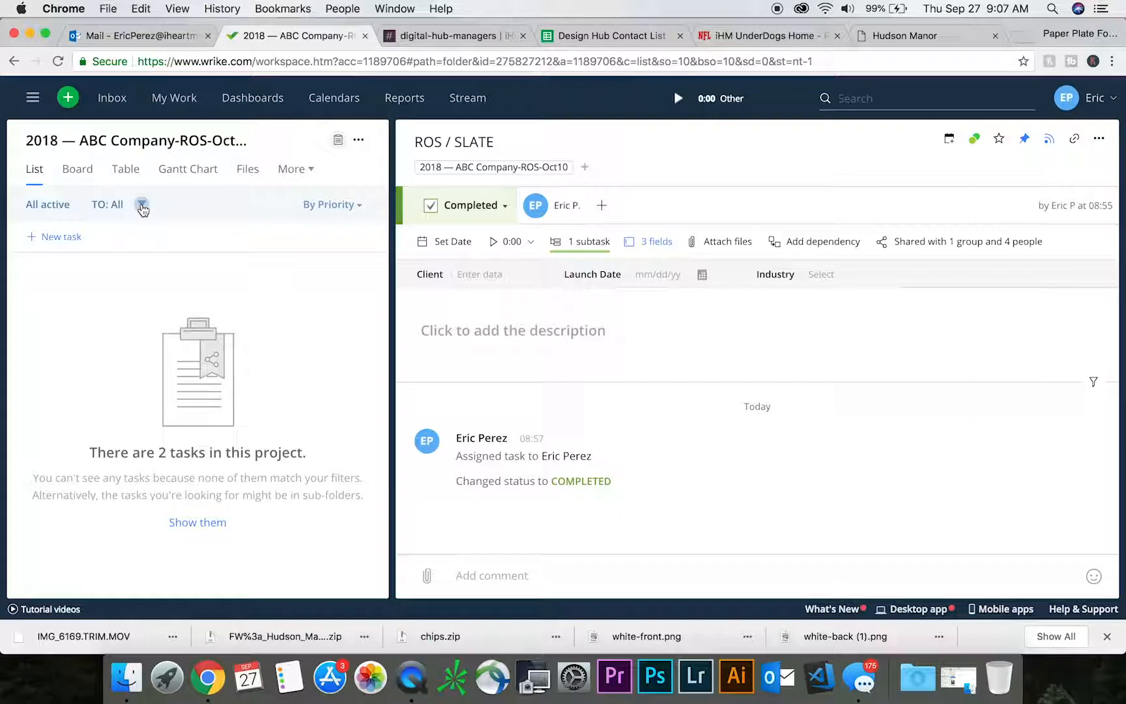
left_click(957, 237)
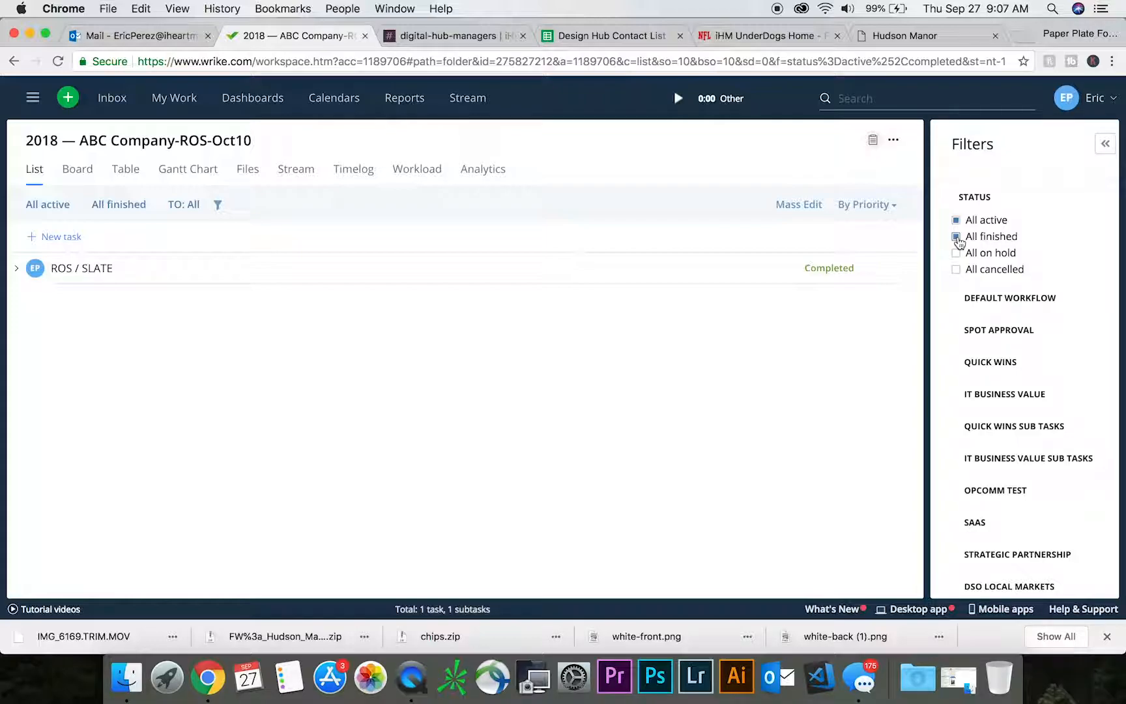
left_click(16, 267)
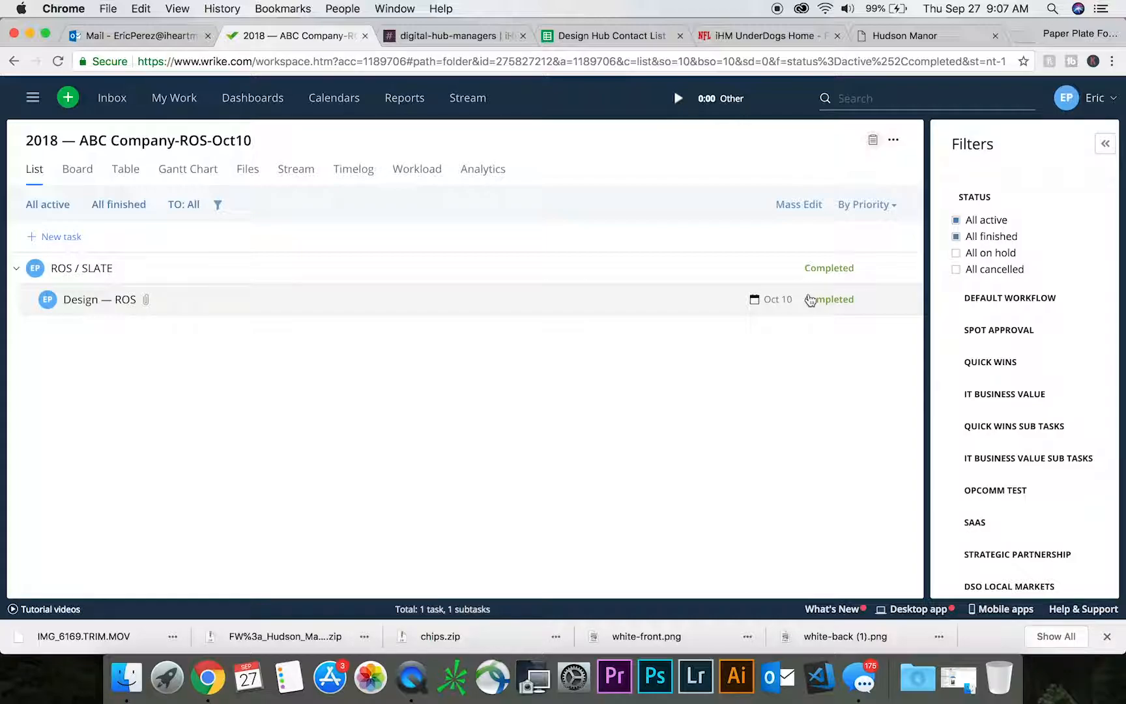
- Look through the folder tree from the Miami projects up to Design Hub — Local Markets and collapse Active Jobs
left_click(30, 98)
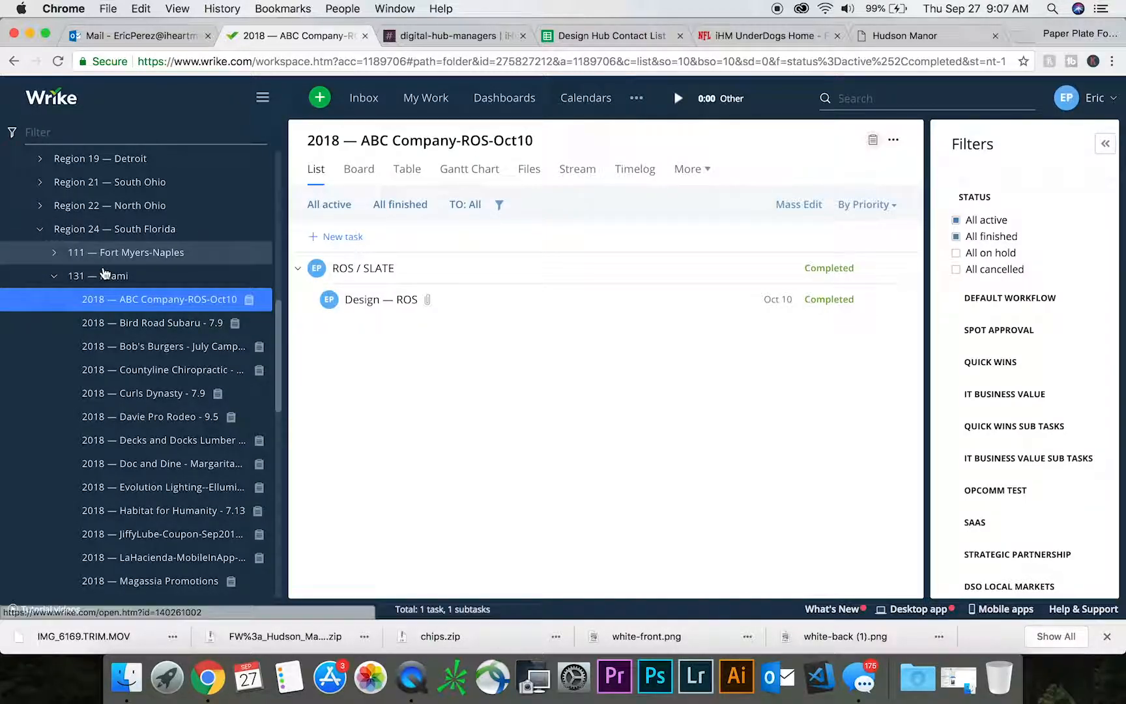
scroll(198, 343, "down", 2)
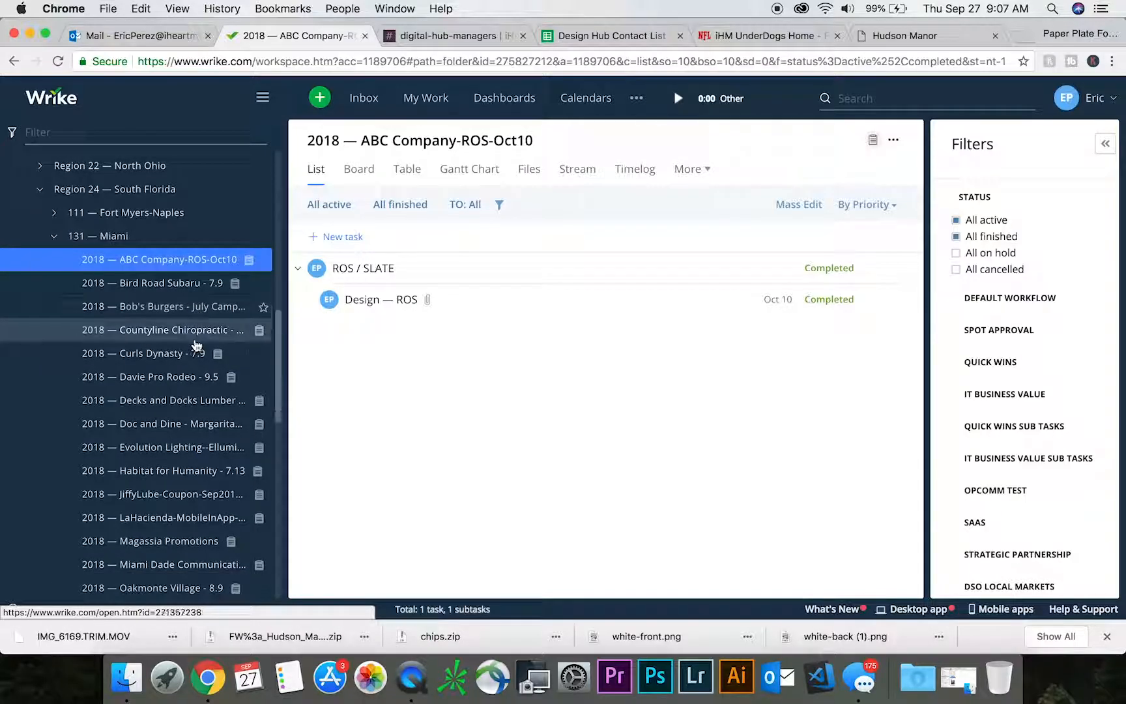
mouse_move(280, 344)
left_mouse_down()
mouse_move(282, 422)
mouse_move(278, 335)
left_mouse_up()
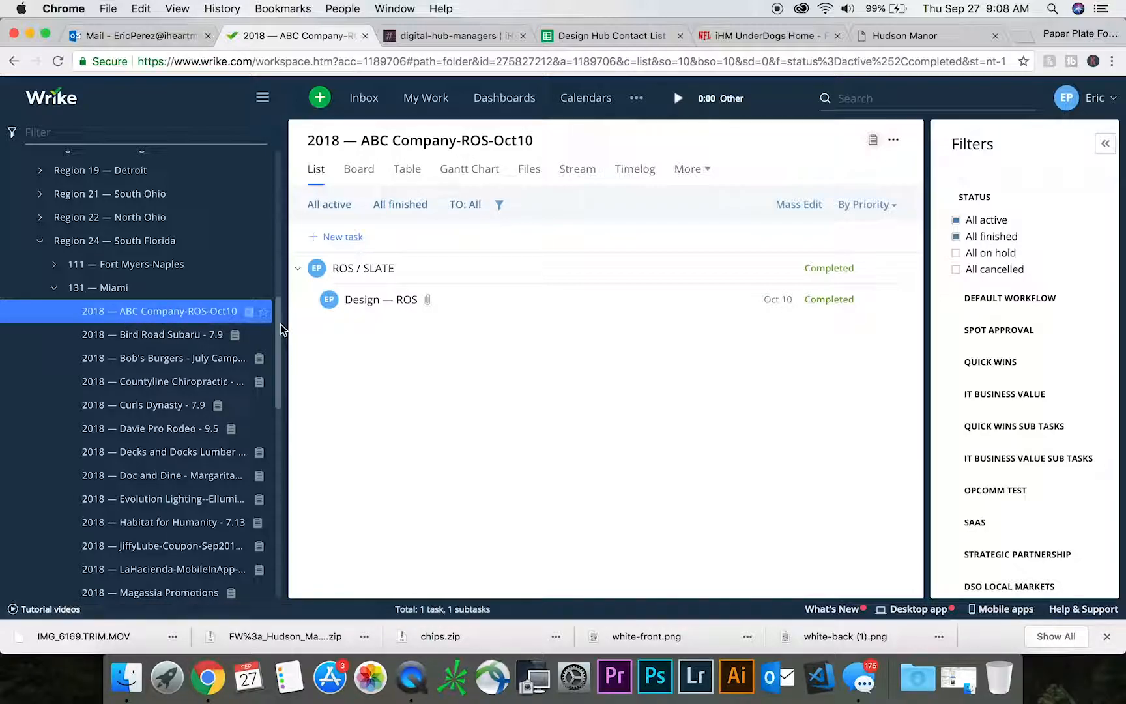
left_click_drag(281, 324, 261, 200)
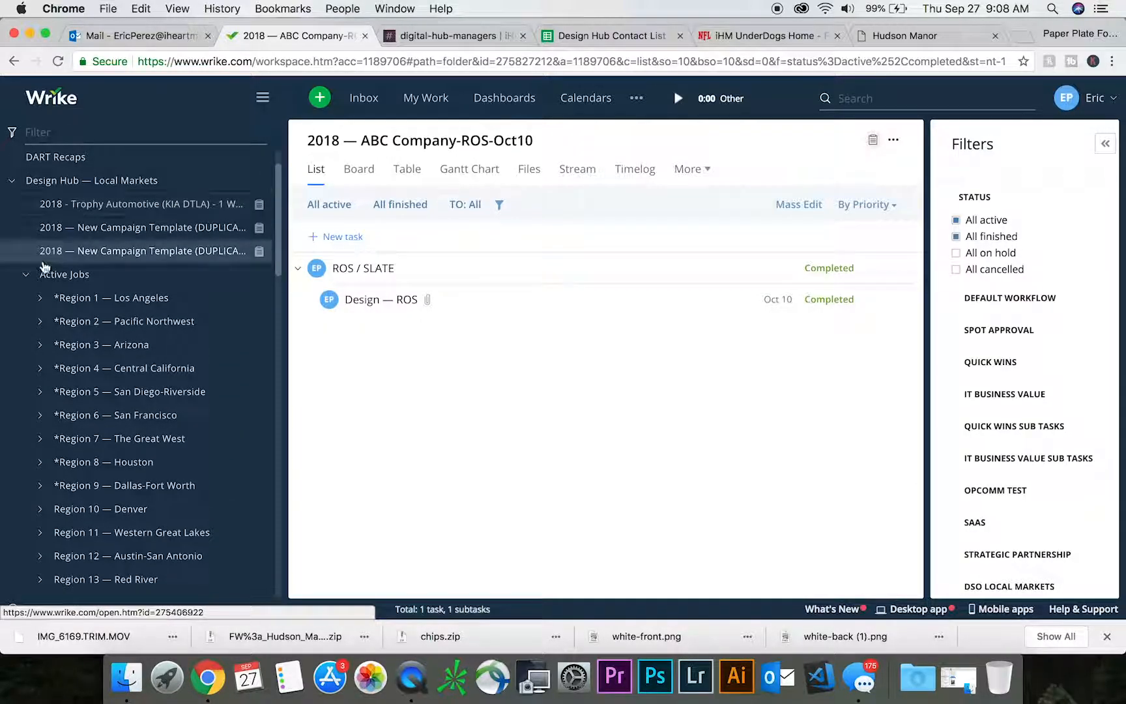
left_click(26, 275)
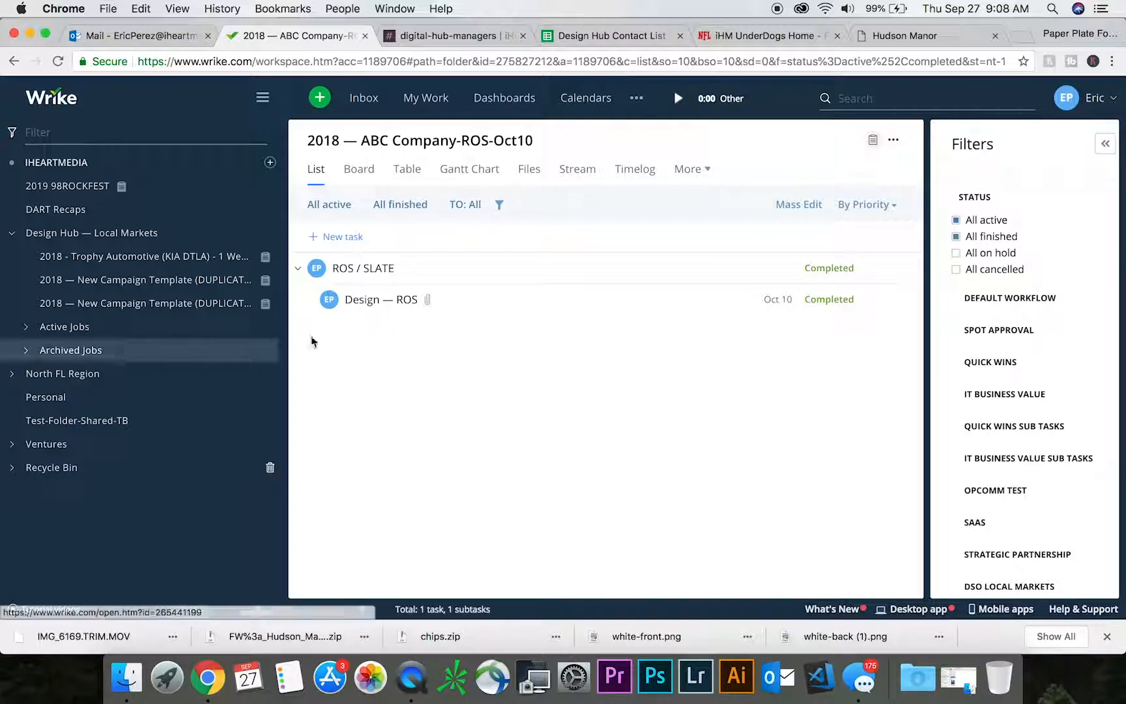
- Open the details of the 2018 — ABC Company-ROS-Oct10 project under Active Jobs, Region 24 — South Florida, 131 — Miami
left_click(391, 268)
left_click(26, 328)
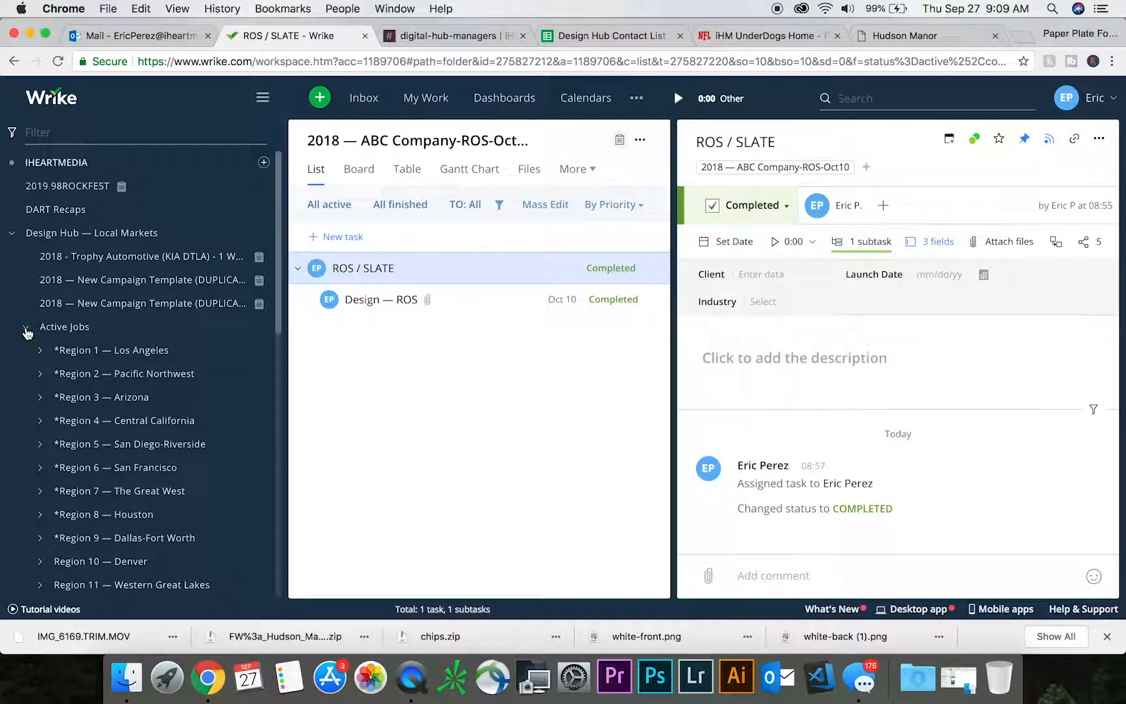
left_click_drag(280, 282, 281, 466)
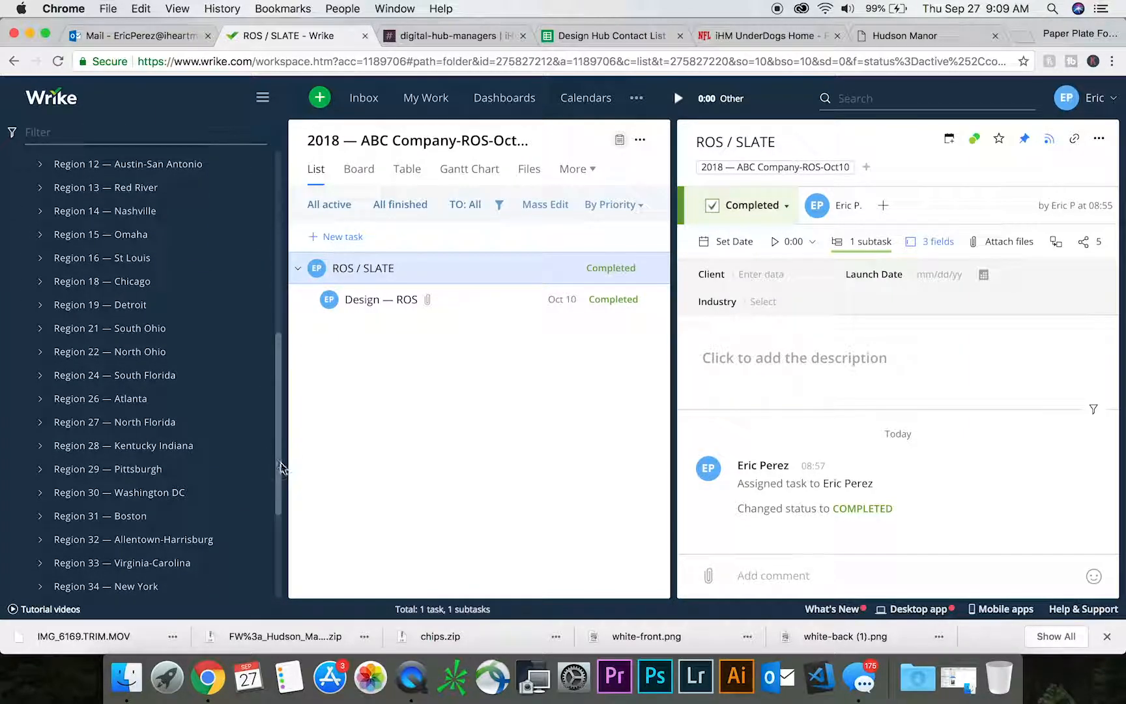
left_click(41, 376)
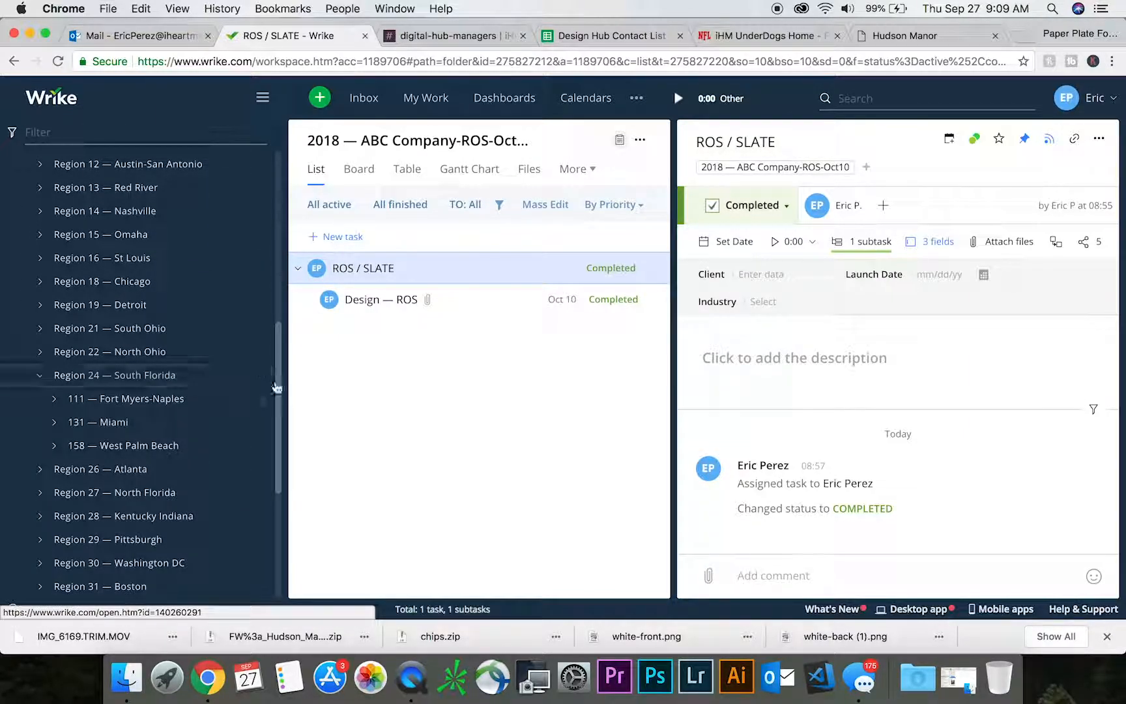
scroll(280, 415, "down", 5)
left_click(55, 296)
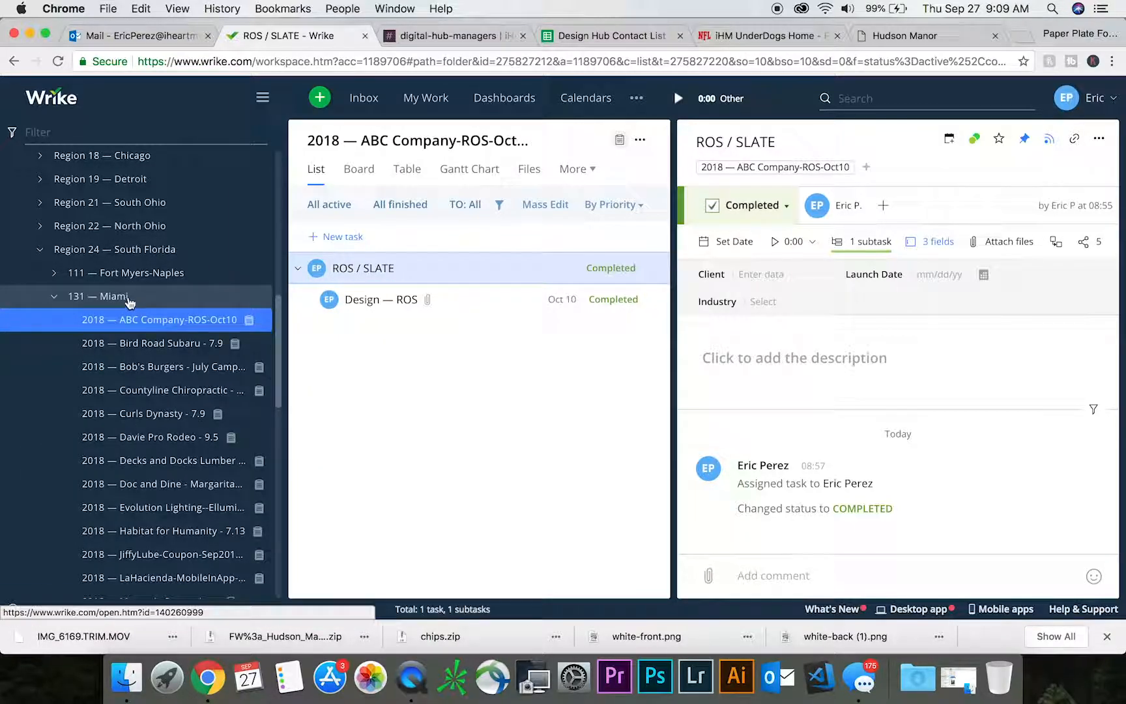
left_click(170, 321)
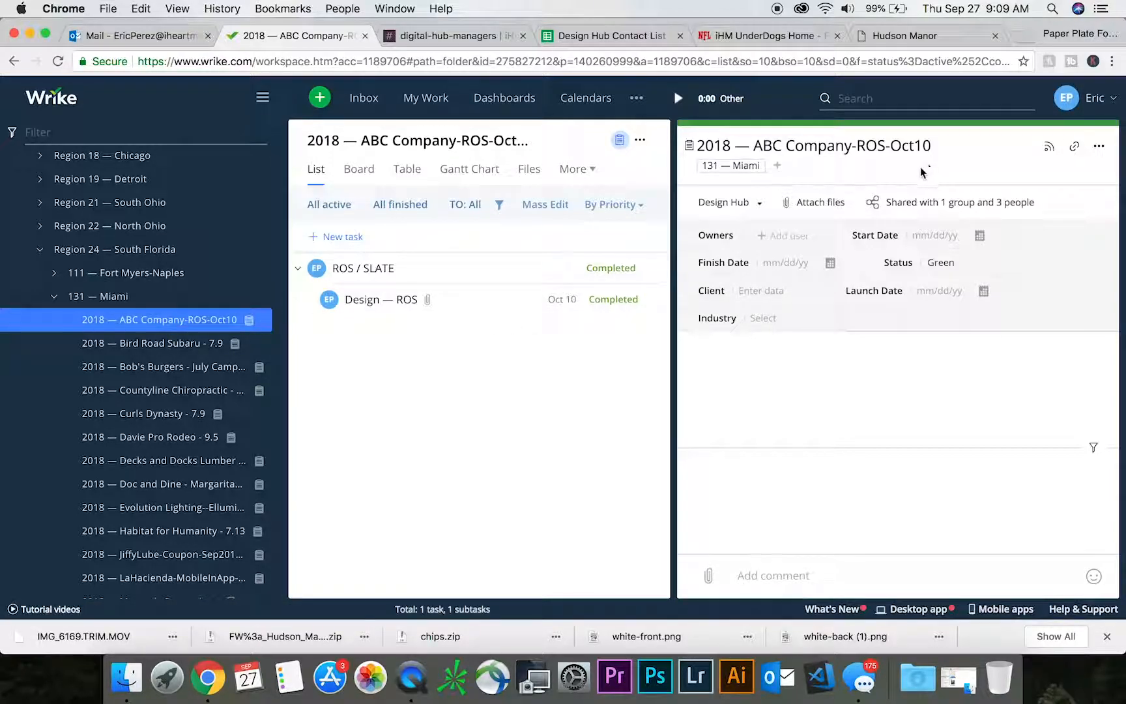
- Move the ABC Company project to the archive by adding it to Archive — 131 — Miami and removing it from 131 — Miami
left_click(778, 169)
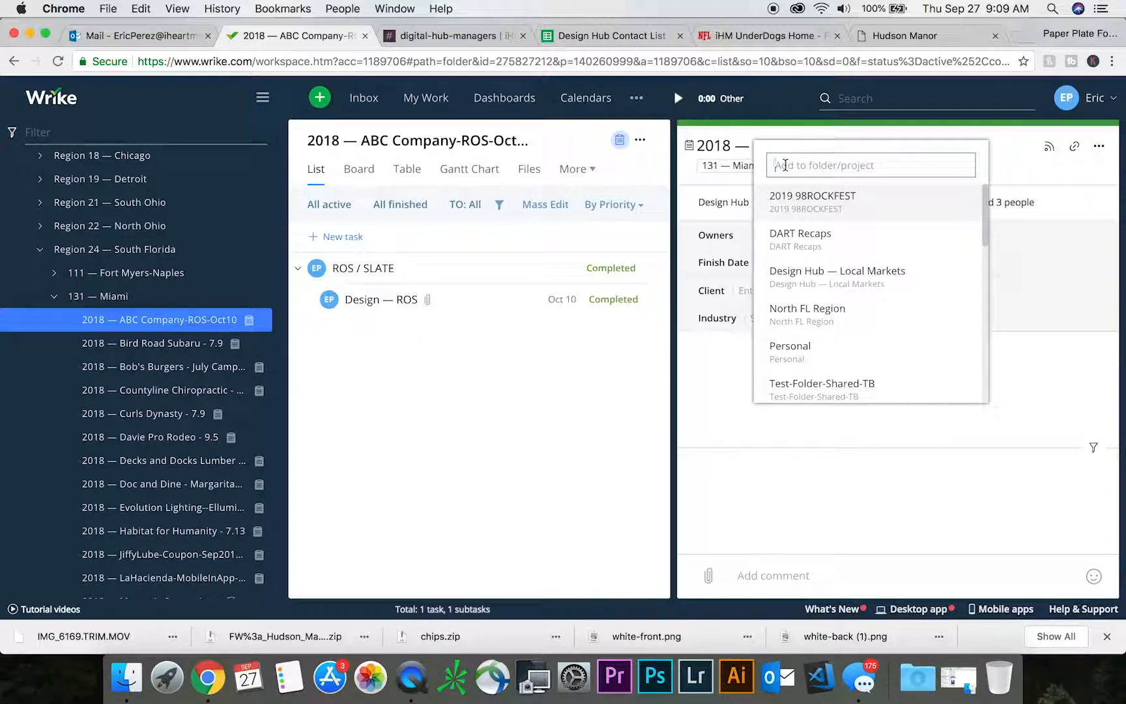
type("131")
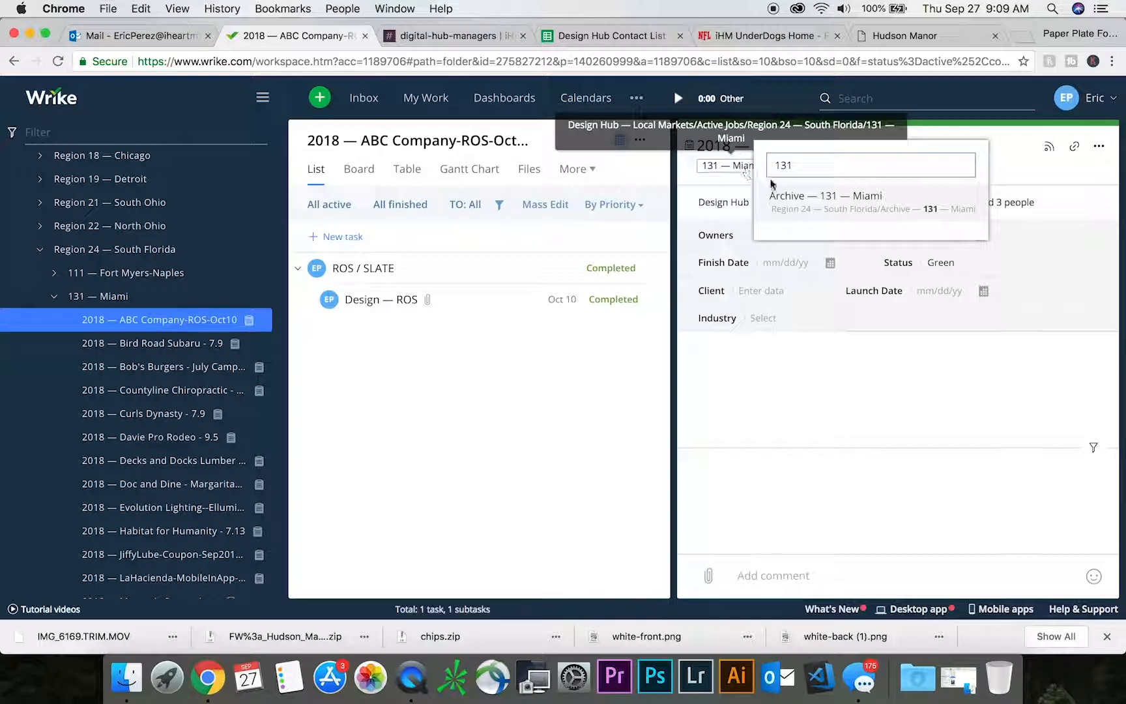
left_click(832, 198)
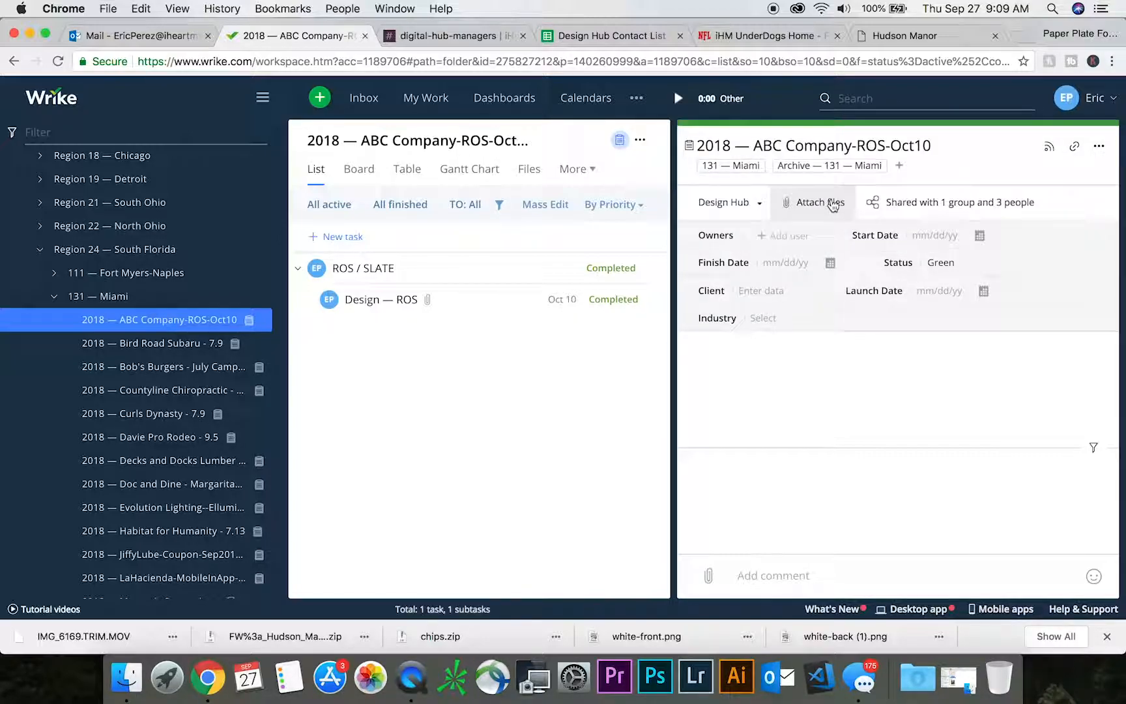
left_click(764, 163)
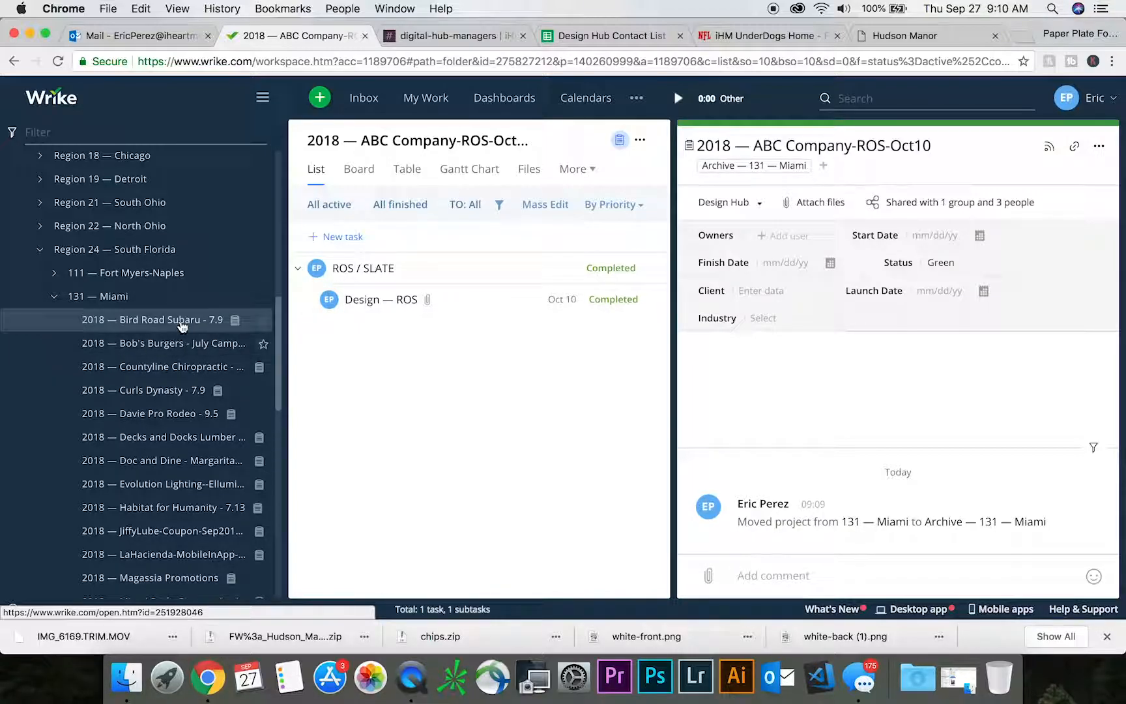
- Check the archived ABC Company project's location under Archived Jobs, Archive — Region 24 — South Florida, Archive — 131 — Miami
left_click_drag(280, 329, 278, 186)
left_click(32, 329)
left_click(26, 352)
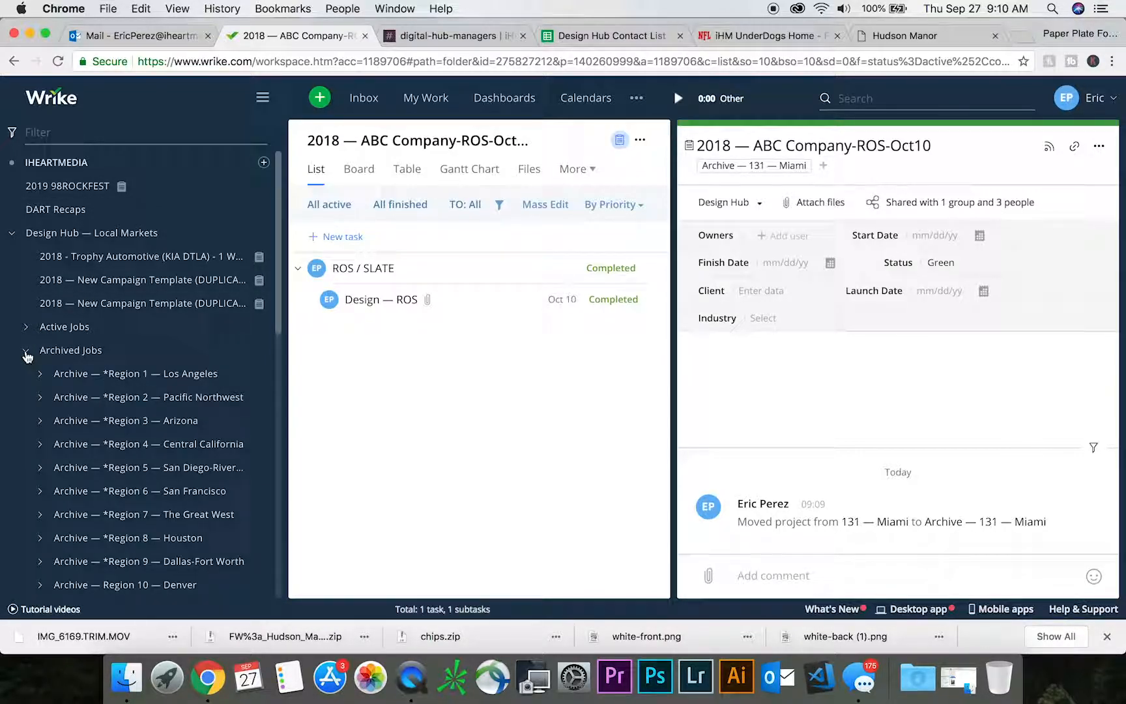
scroll(280, 276, "down", 15)
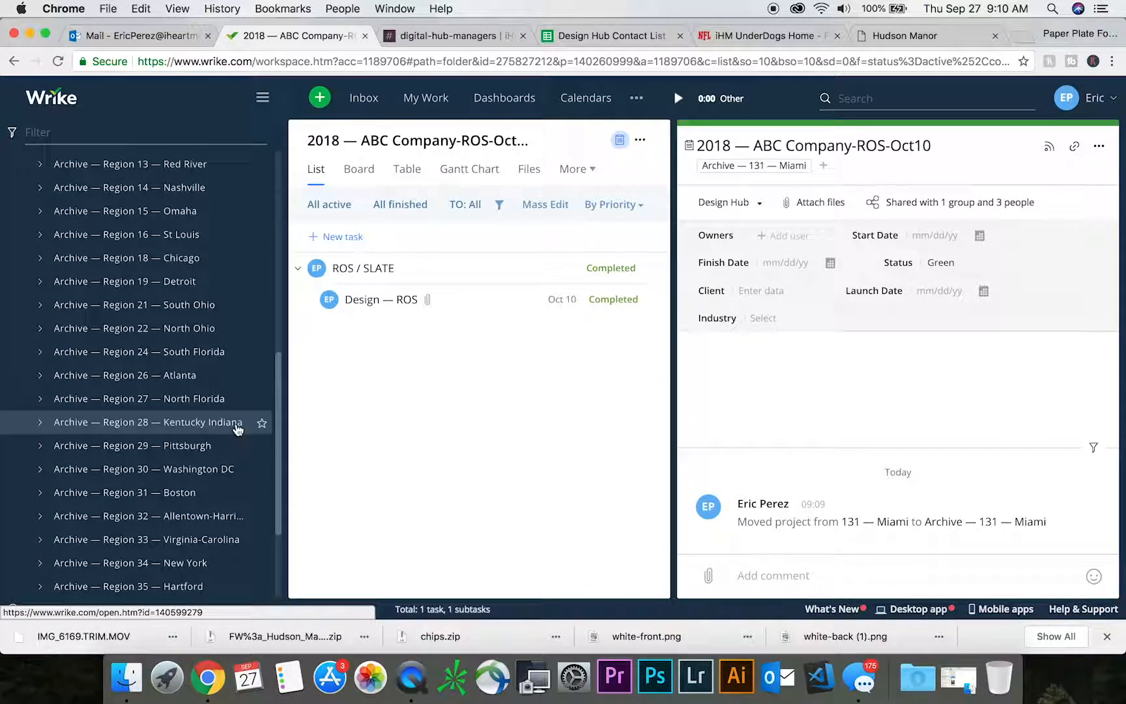
left_click(40, 353)
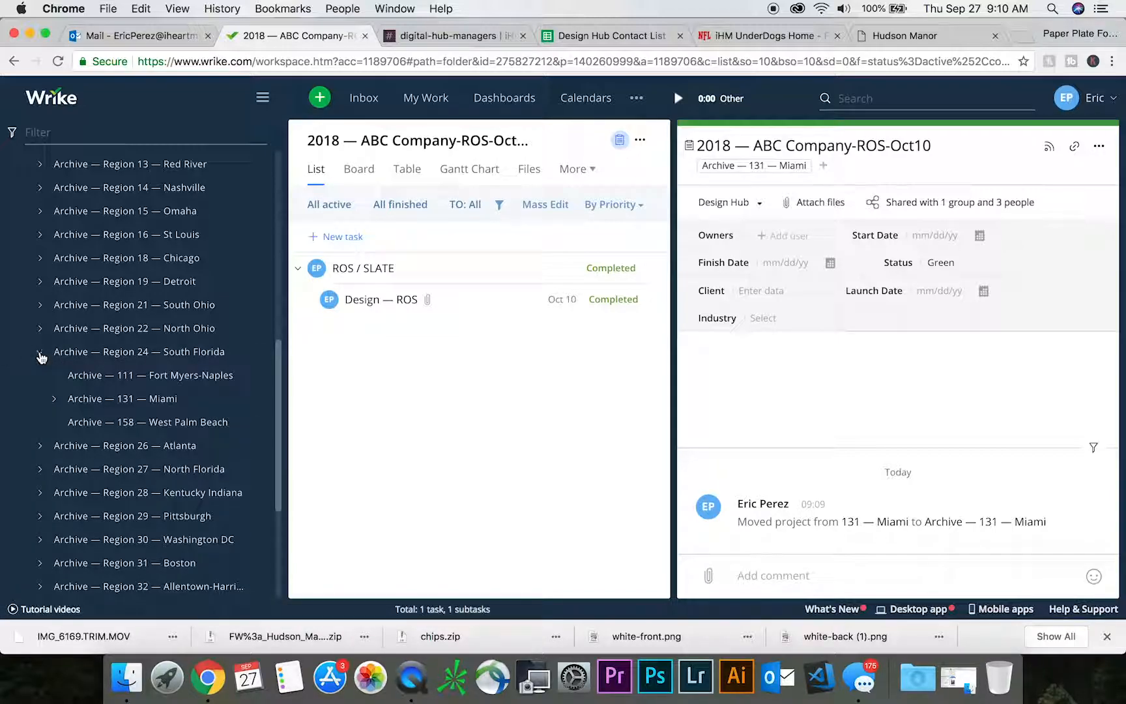
left_click(55, 400)
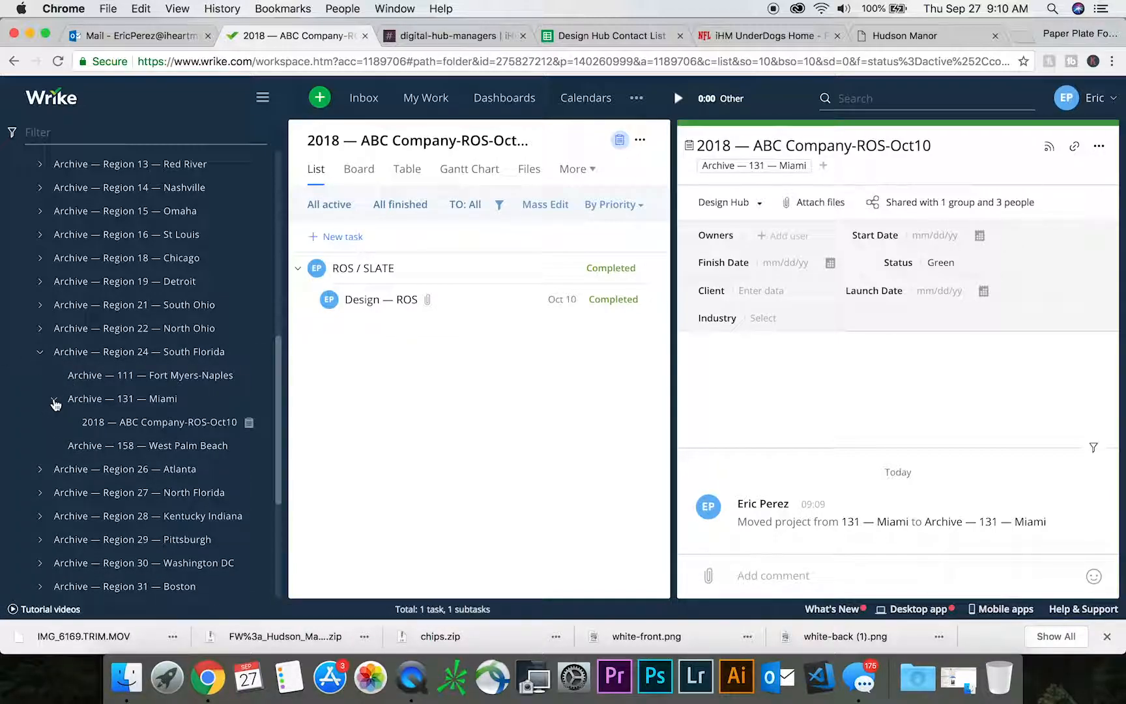
- Move the 2018 — ABC Company-ROS-Oct10 project back to 131 — Miami under Active Jobs and remove it from Archive — 131 — Miami
left_click(188, 430)
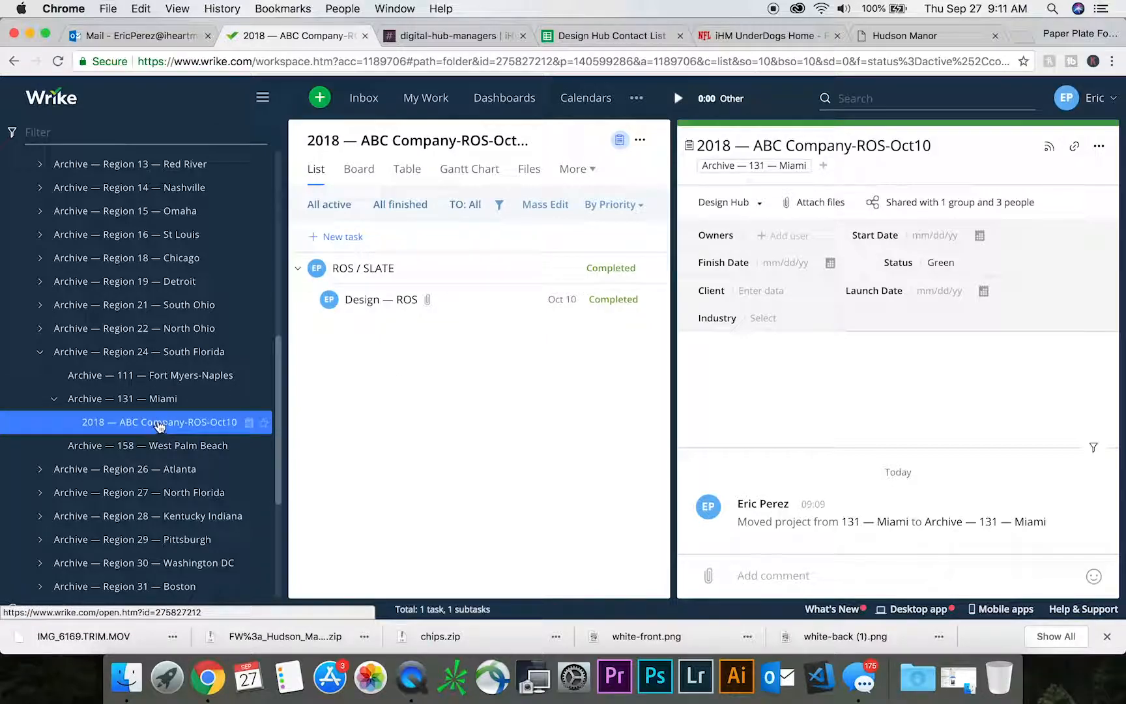
left_click(825, 167)
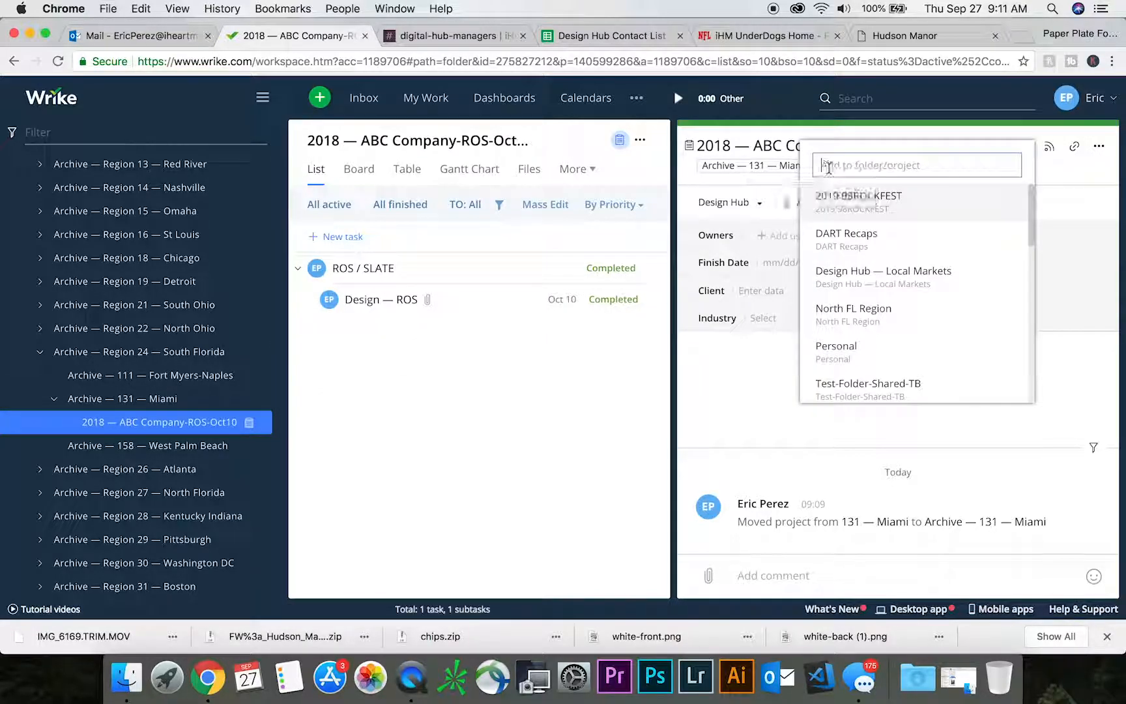
type("131")
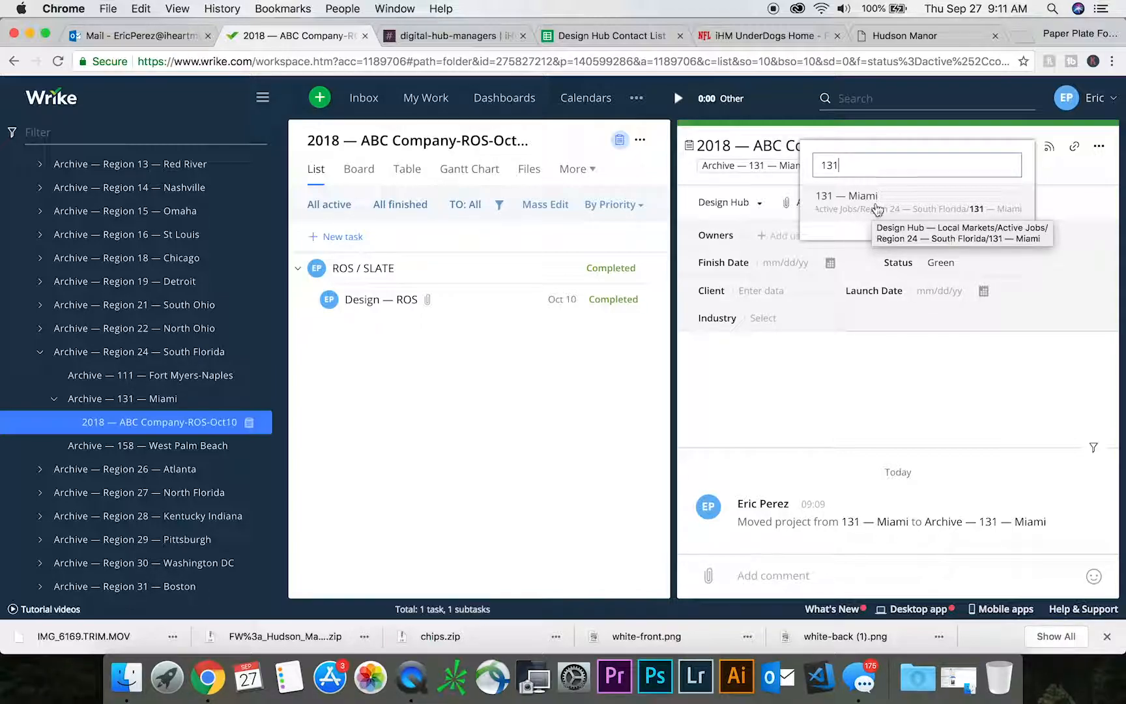
left_click(875, 203)
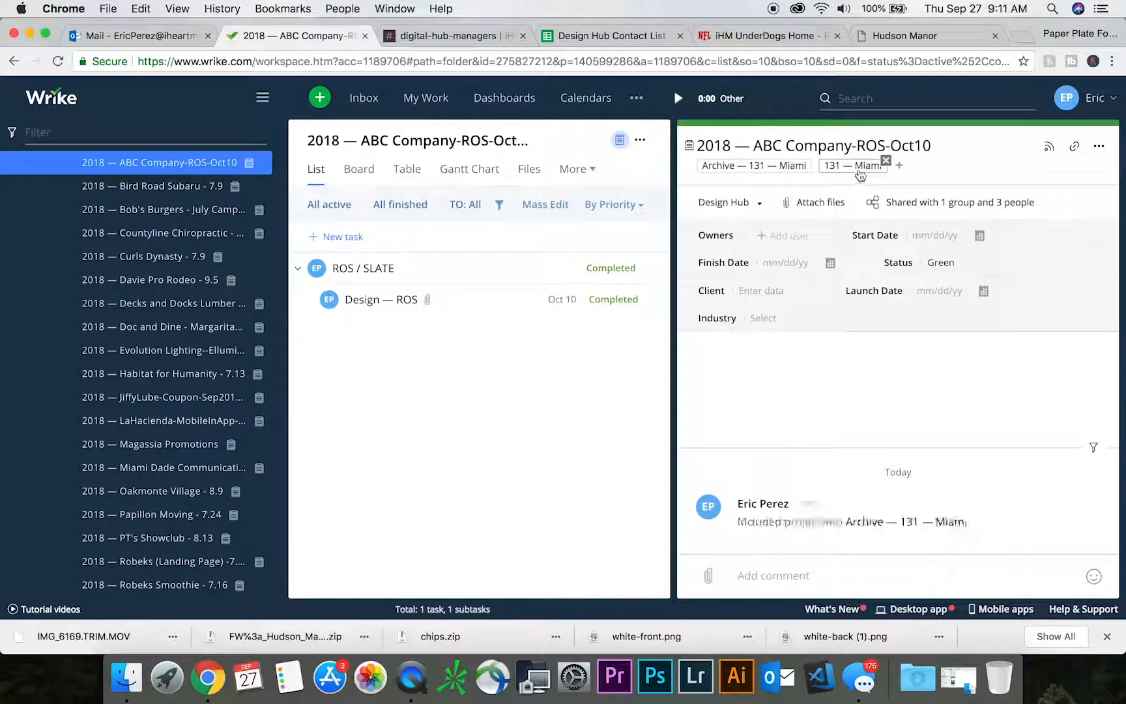
left_click(811, 163)
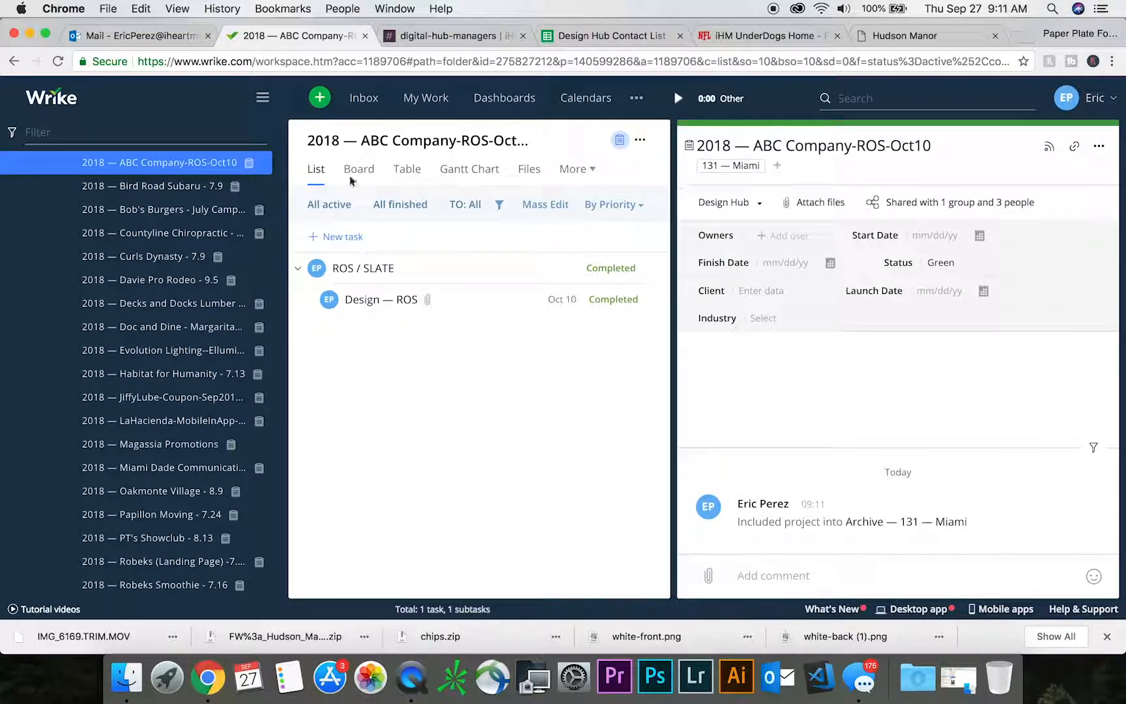
scroll(154, 312, "up", 2)
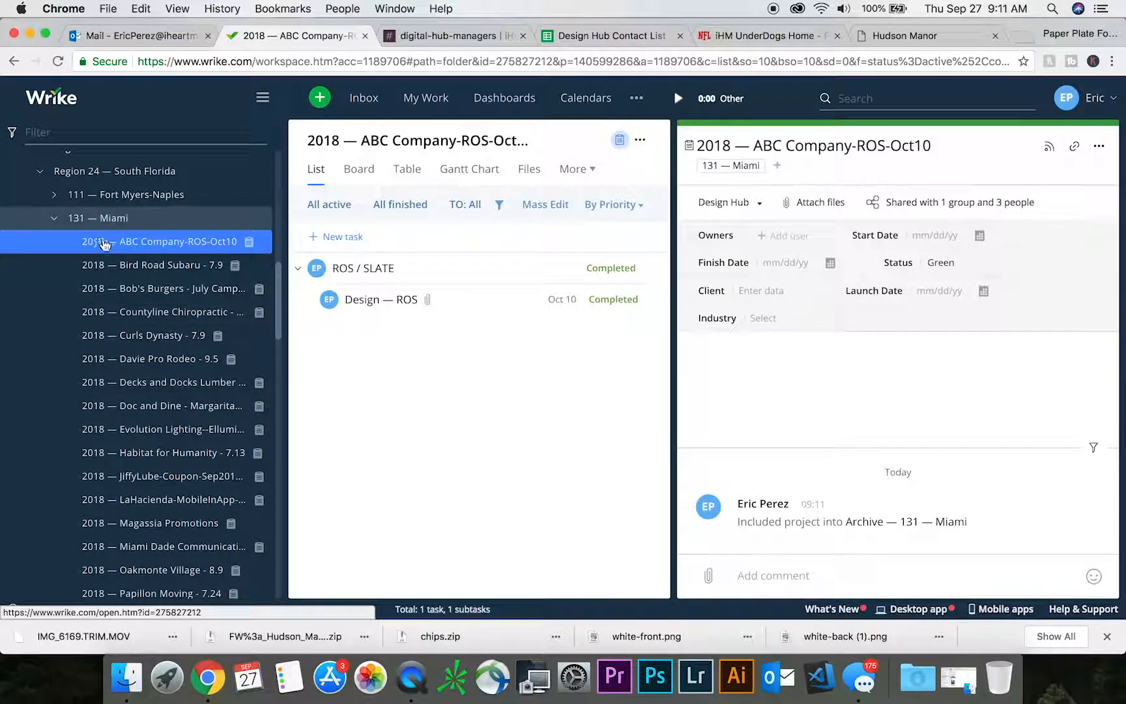
scroll(278, 297, "up", 2)
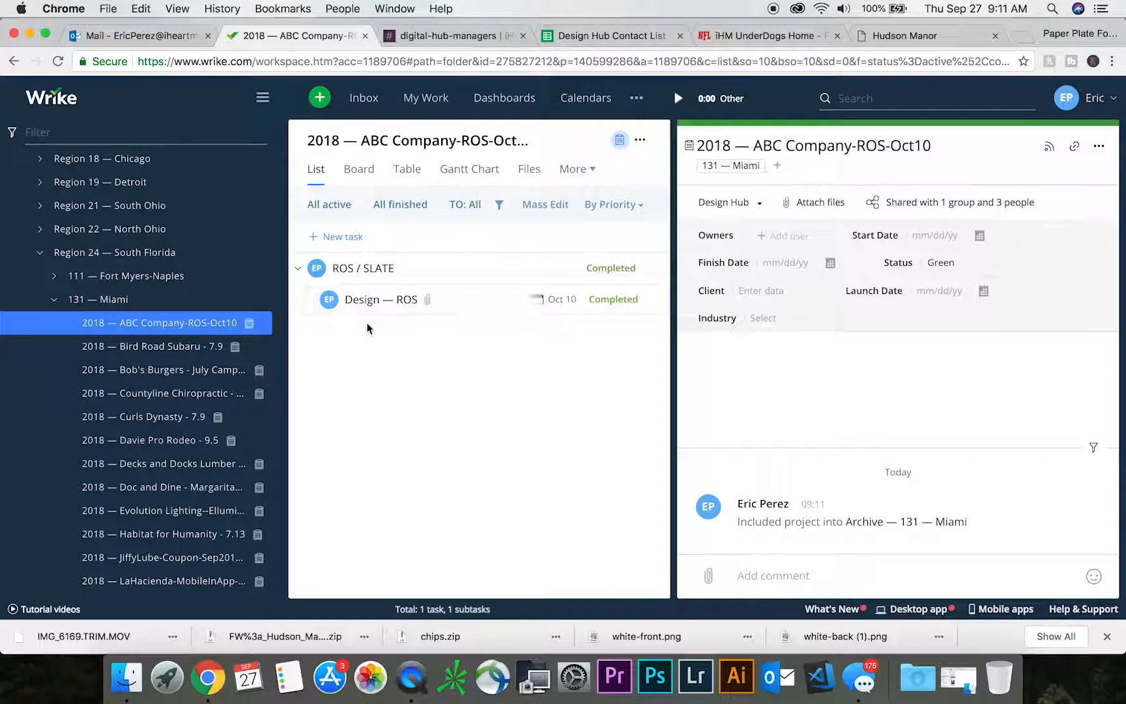
- Look through the incoming inbox notifications, read the 2018 - Magnolia Corn Maze conversation, and view the My Work task list
left_click(364, 98)
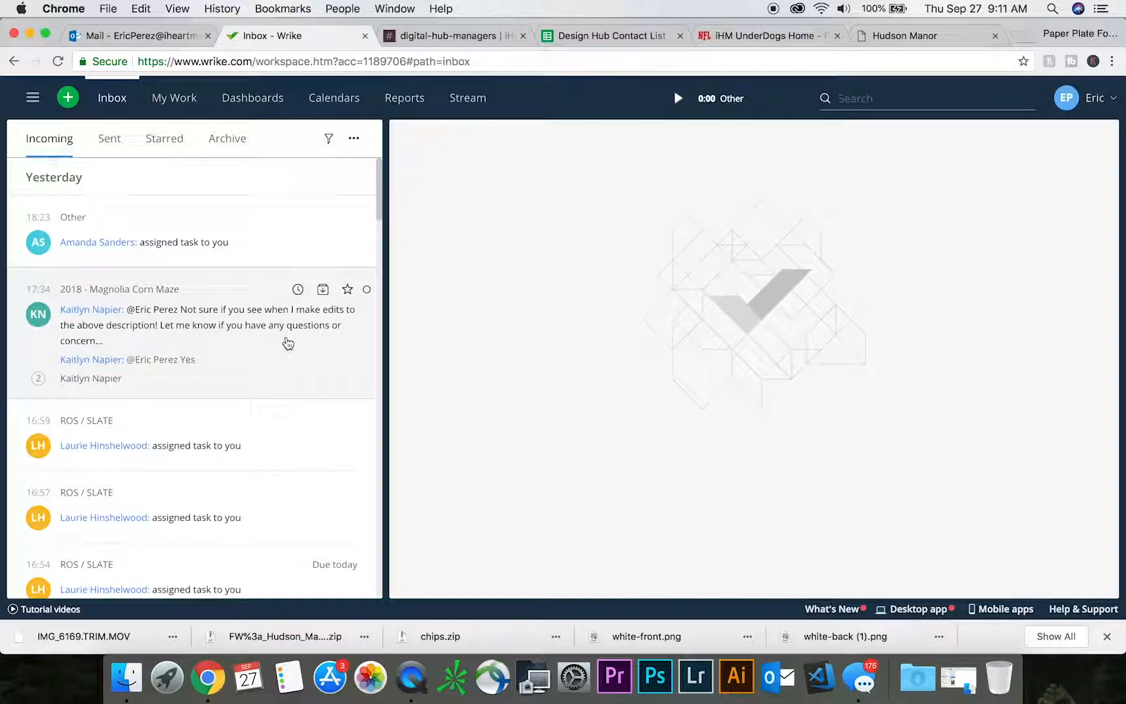
scroll(288, 344, "down", 3)
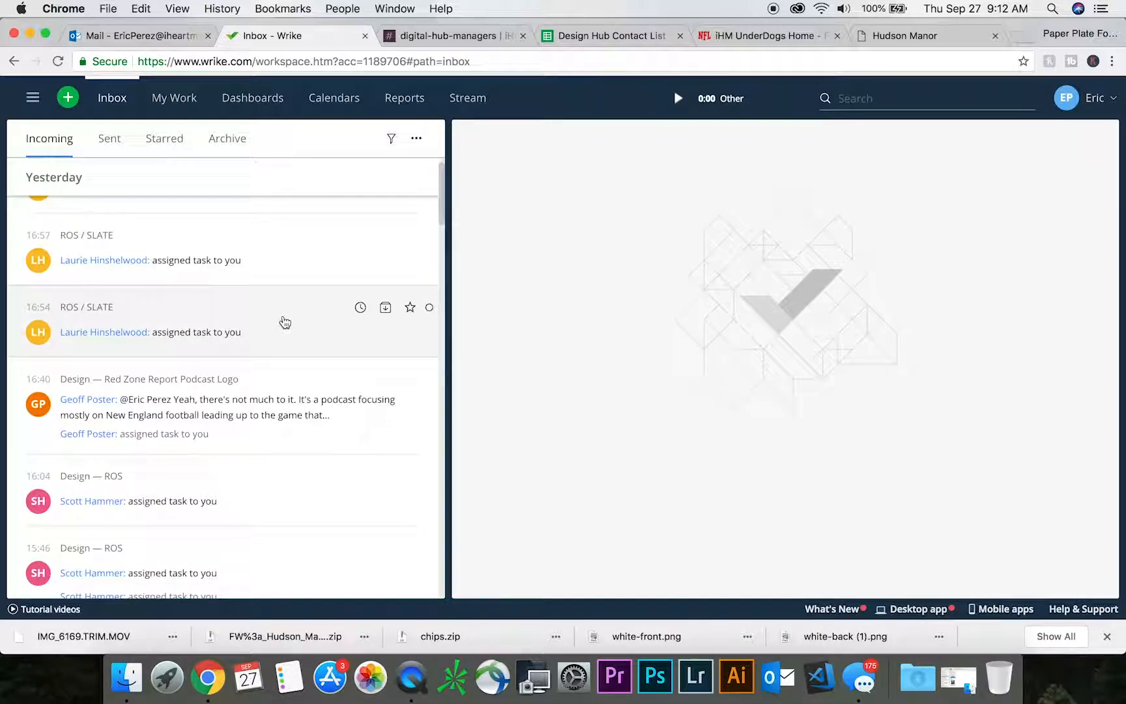
scroll(284, 326, "up", 3)
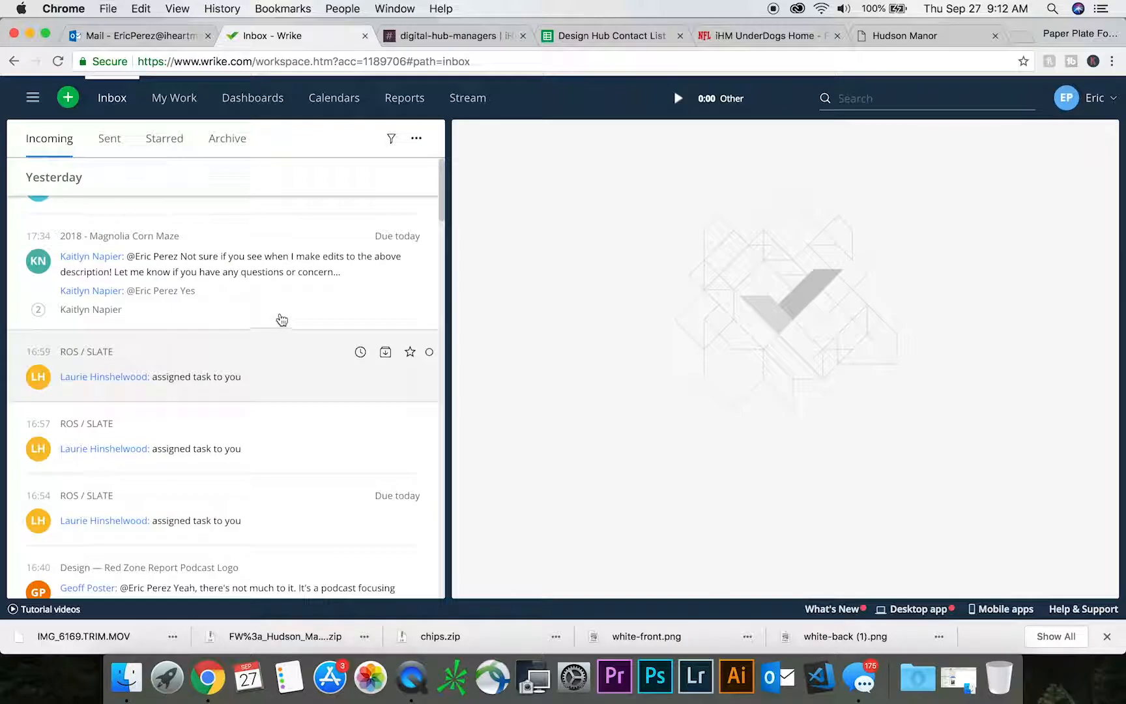
left_click(285, 279)
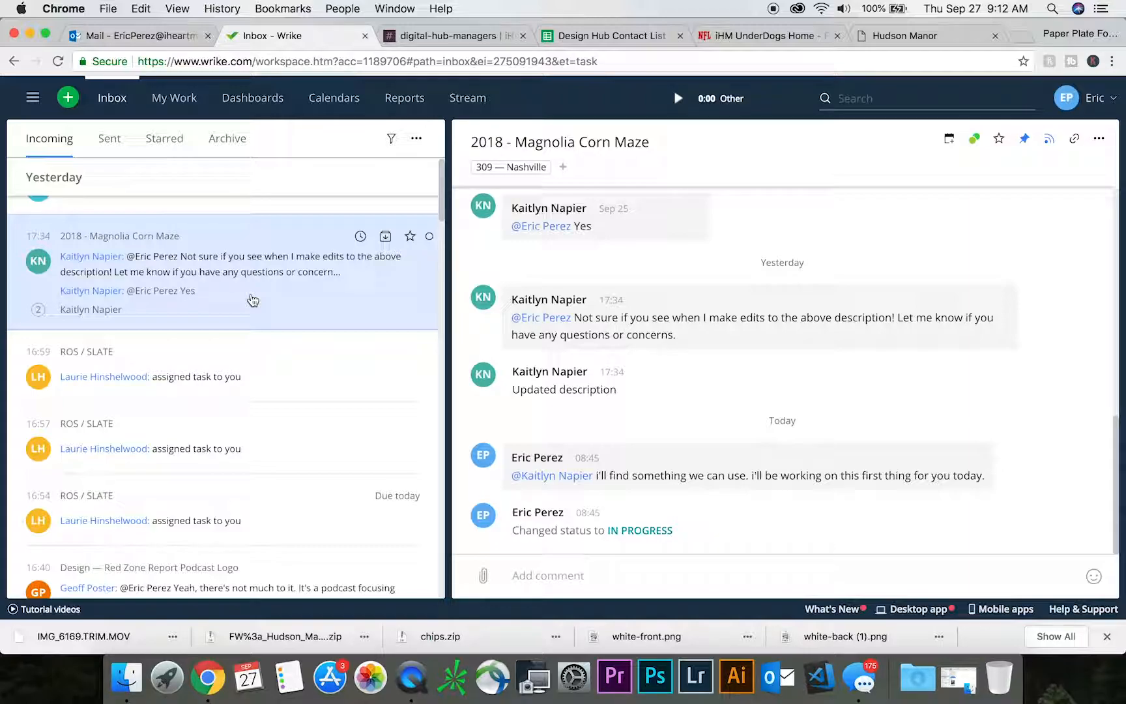
left_click(169, 99)
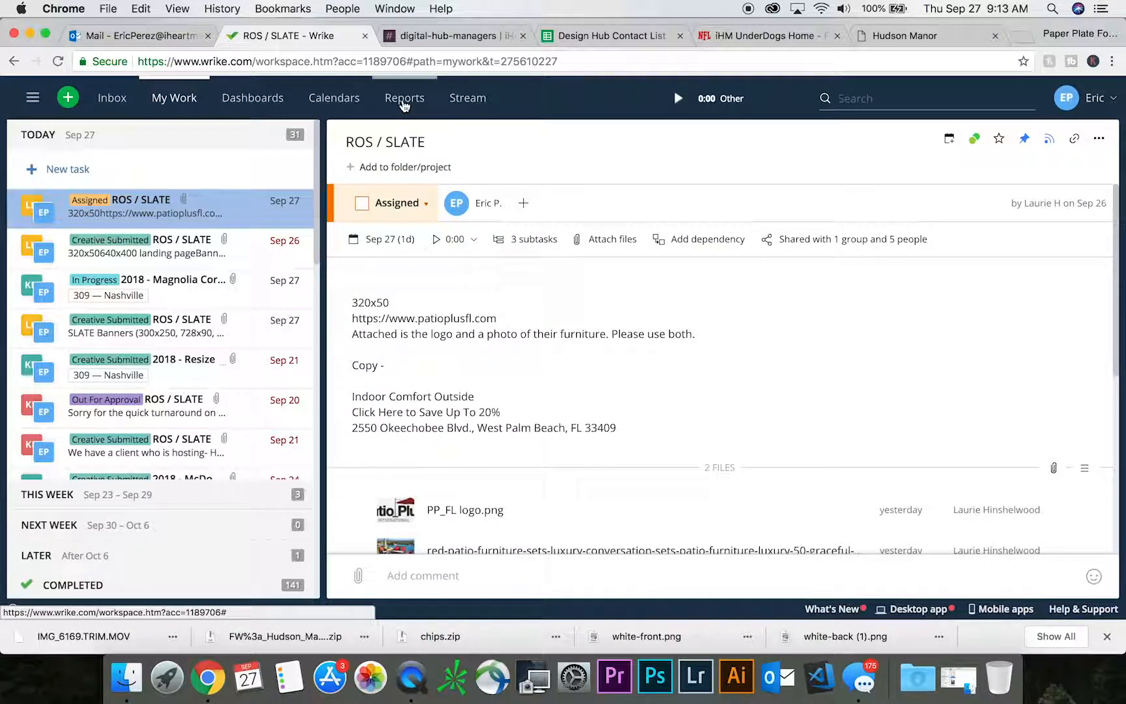
- Open the signed-in designer's own shared task report and look over the statuses and due dates of the active tasks
left_click(404, 98)
left_click(292, 423)
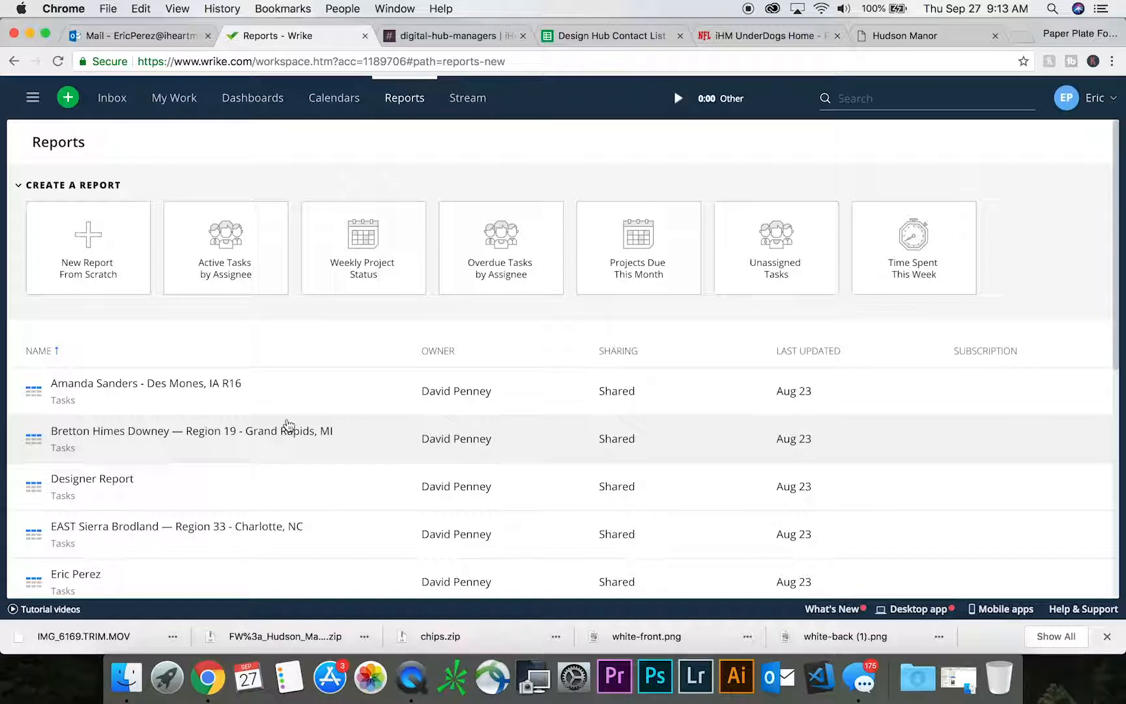
scroll(289, 425, "down", 2)
left_click(87, 535)
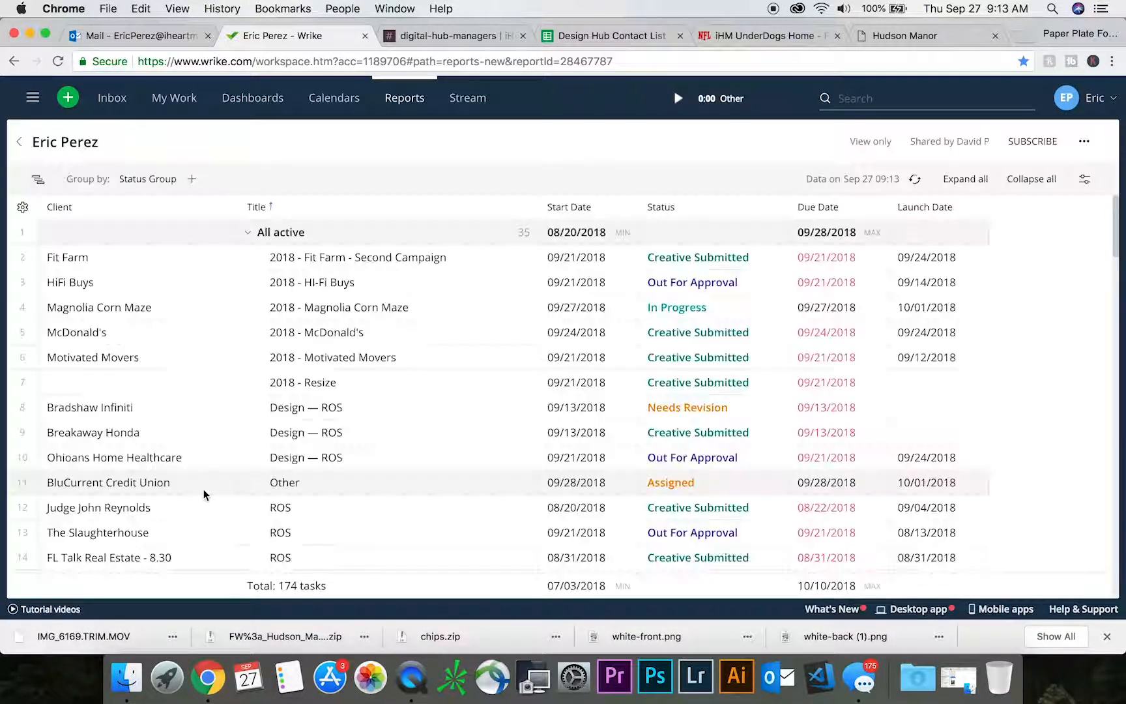
scroll(196, 492, "down", 10)
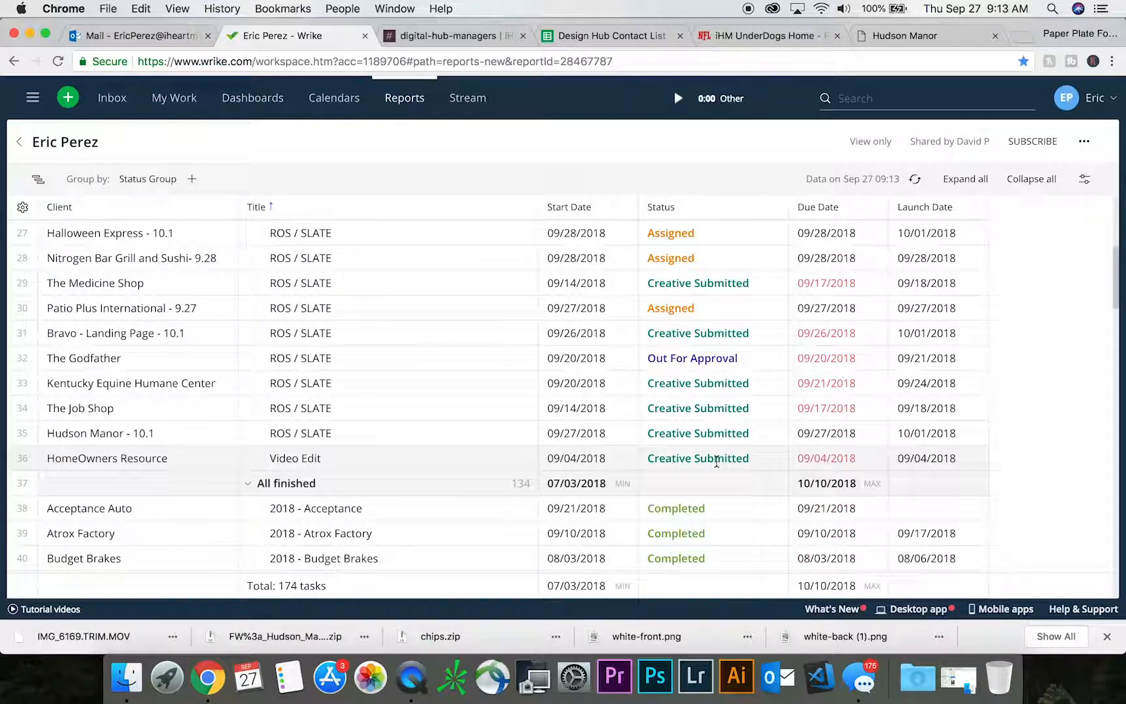
scroll(672, 482, "up", 2)
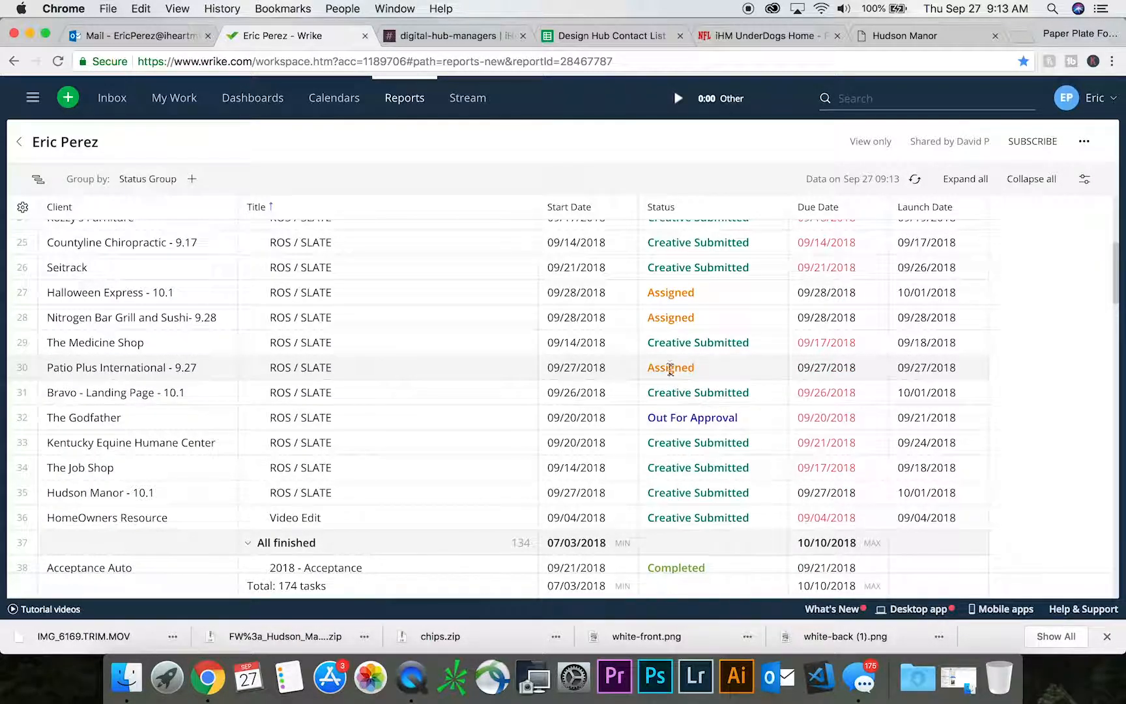
scroll(665, 370, "up", 10)
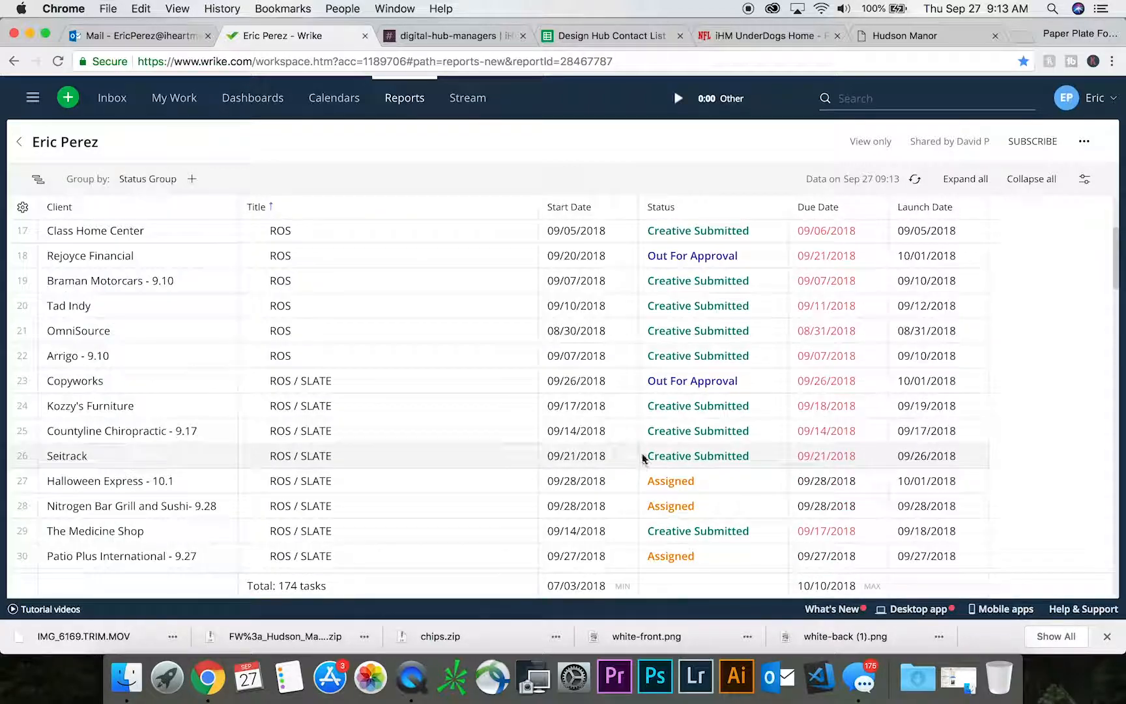